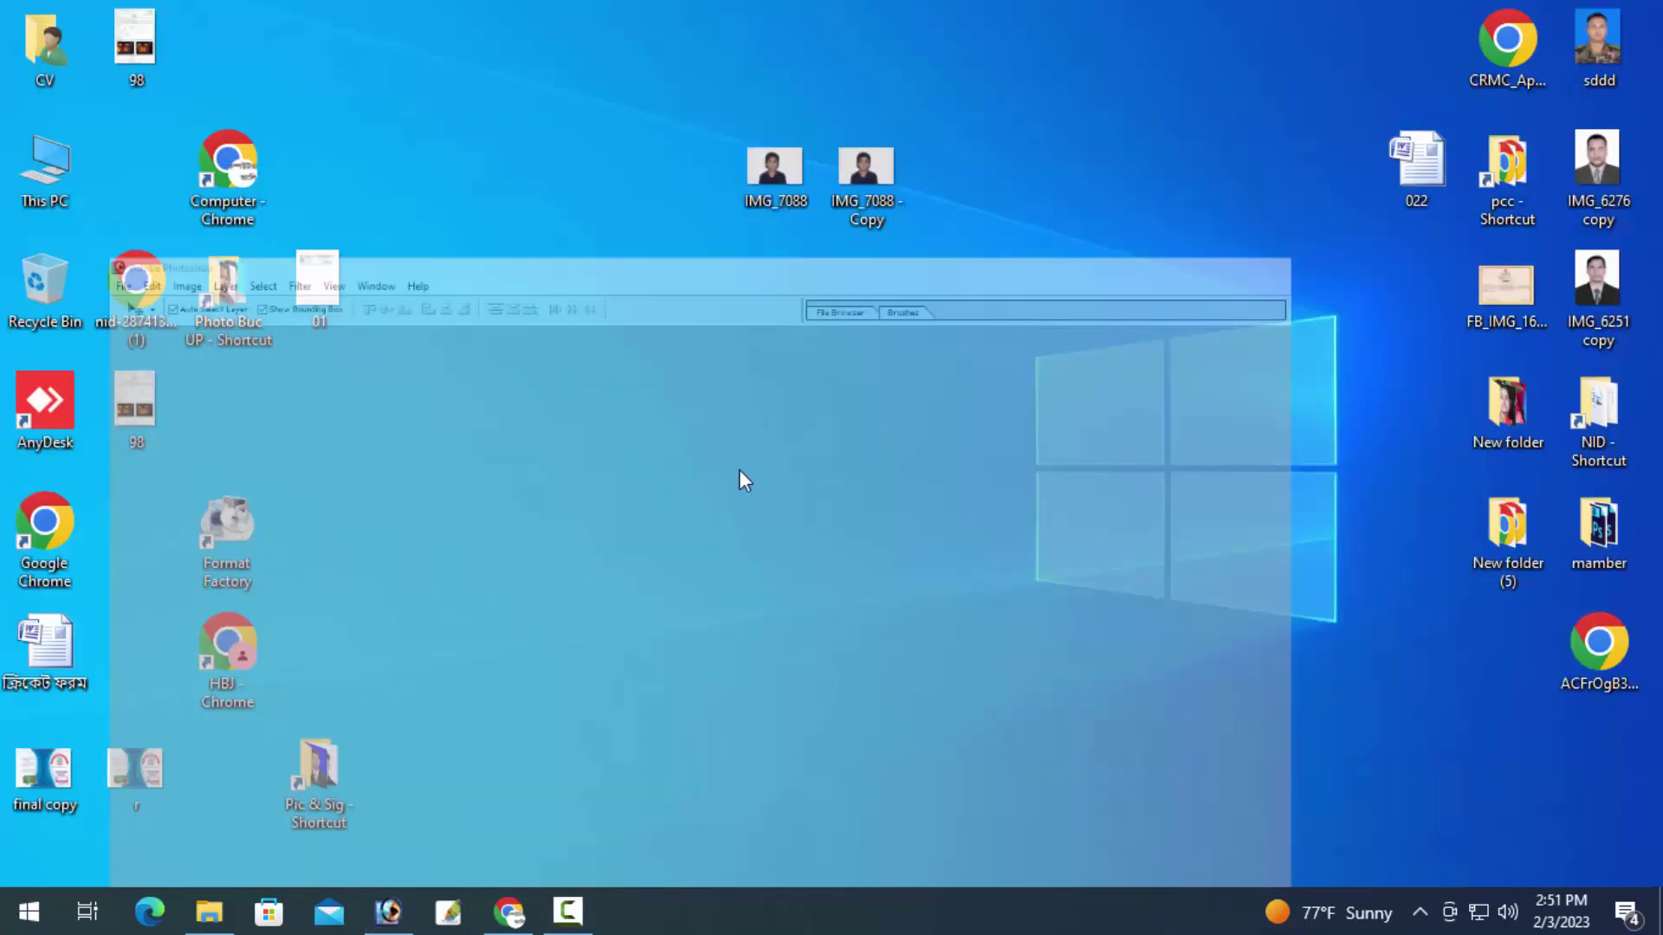
# Maximize the IMG_7088 - Copy window and brighten its dull tones with a Curves adjustment
pyautogui.moveTo(896, 216)
pyautogui.mouseDown()
pyautogui.moveTo(468, 930)
pyautogui.moveTo(407, 931)
pyautogui.moveTo(684, 424)
pyautogui.mouseUp()
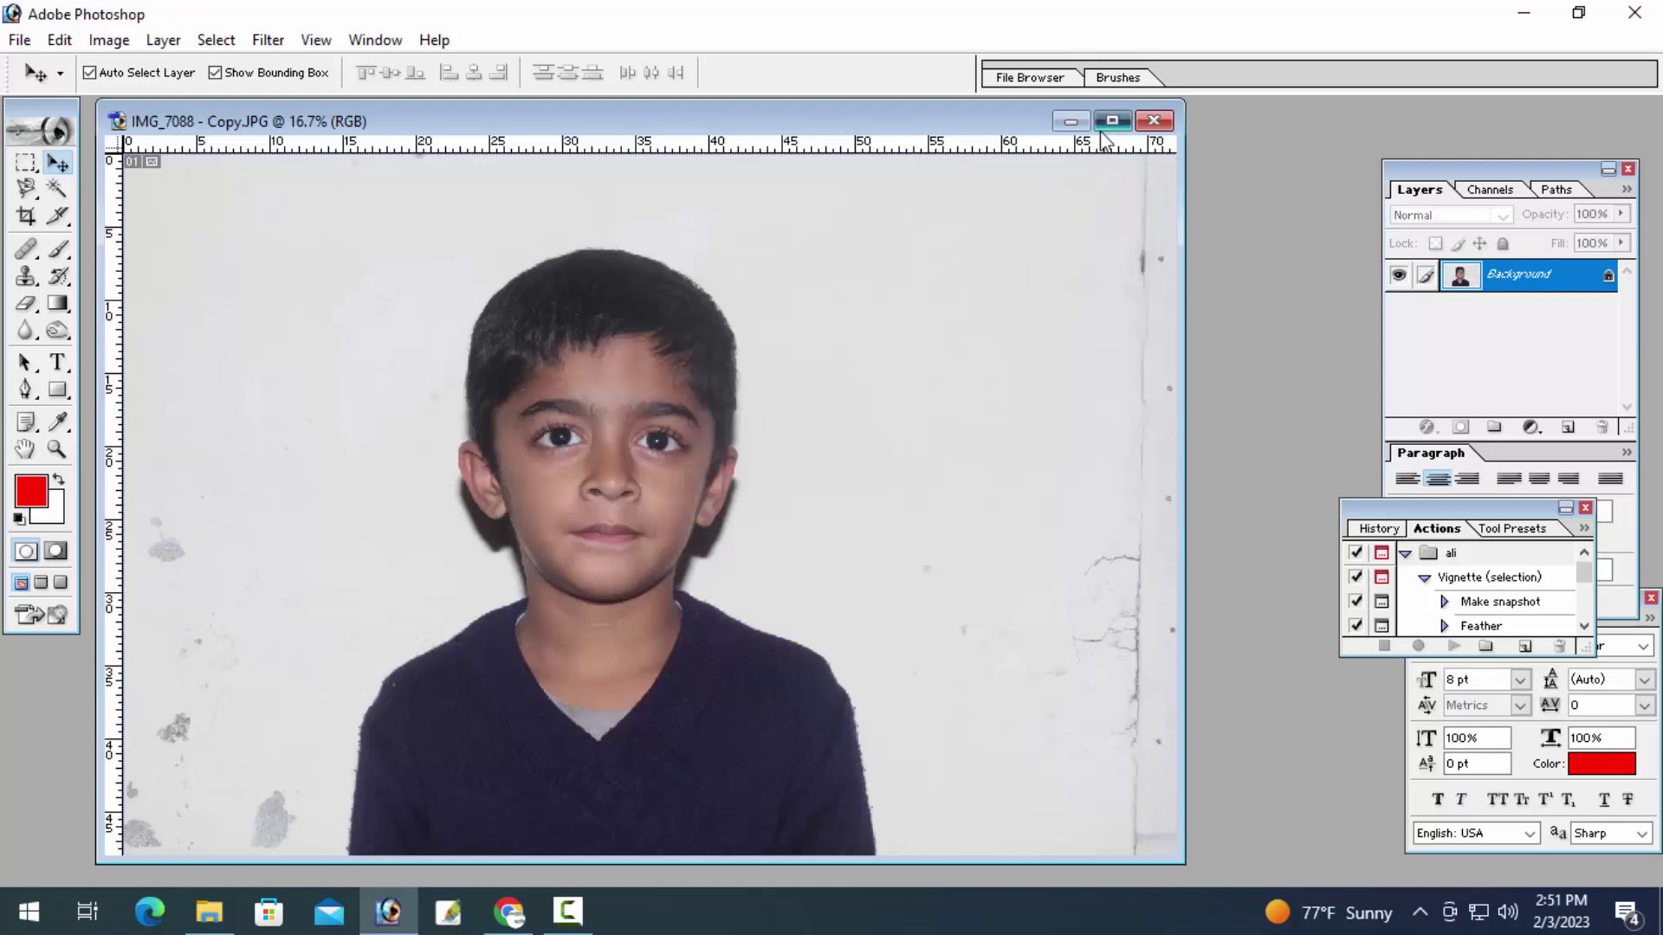
pyautogui.click(1108, 121)
pyautogui.hotkey('ctrl', 'alt', 'm')
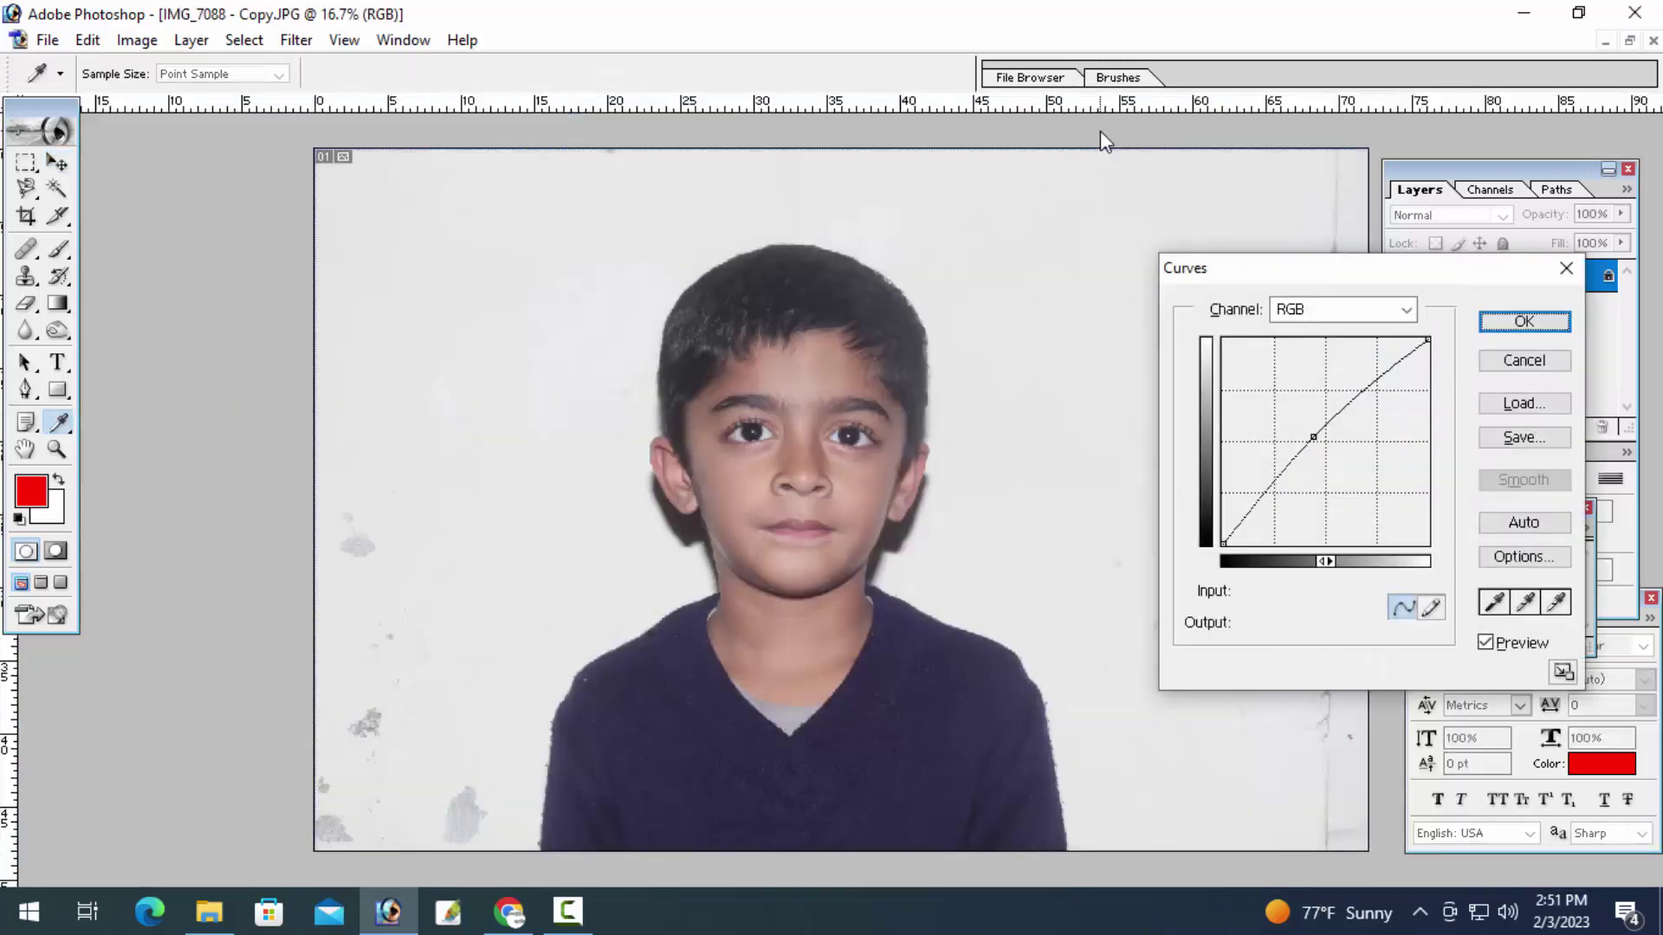
pyautogui.press('Return')
# Crop to a 39 × 49 mm, 300 ppi portrait around the boy, then check it zoomed
pyautogui.press('c')
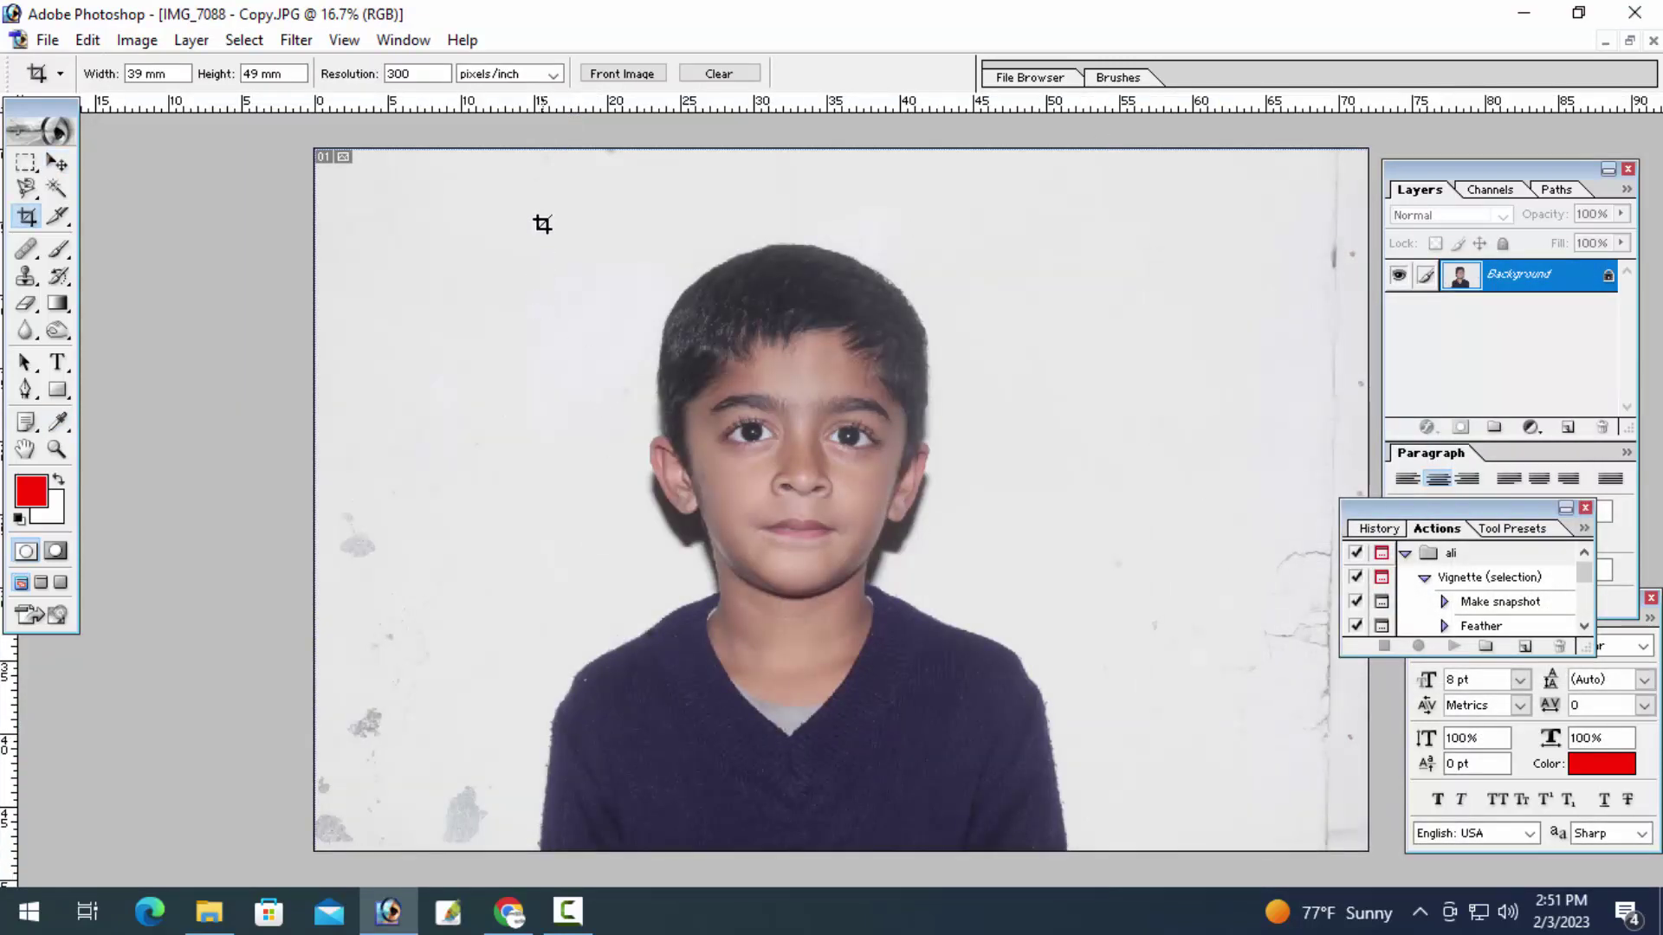
pyautogui.moveTo(588, 226)
pyautogui.mouseDown()
pyautogui.moveTo(1035, 797)
pyautogui.moveTo(935, 776)
pyautogui.mouseUp()
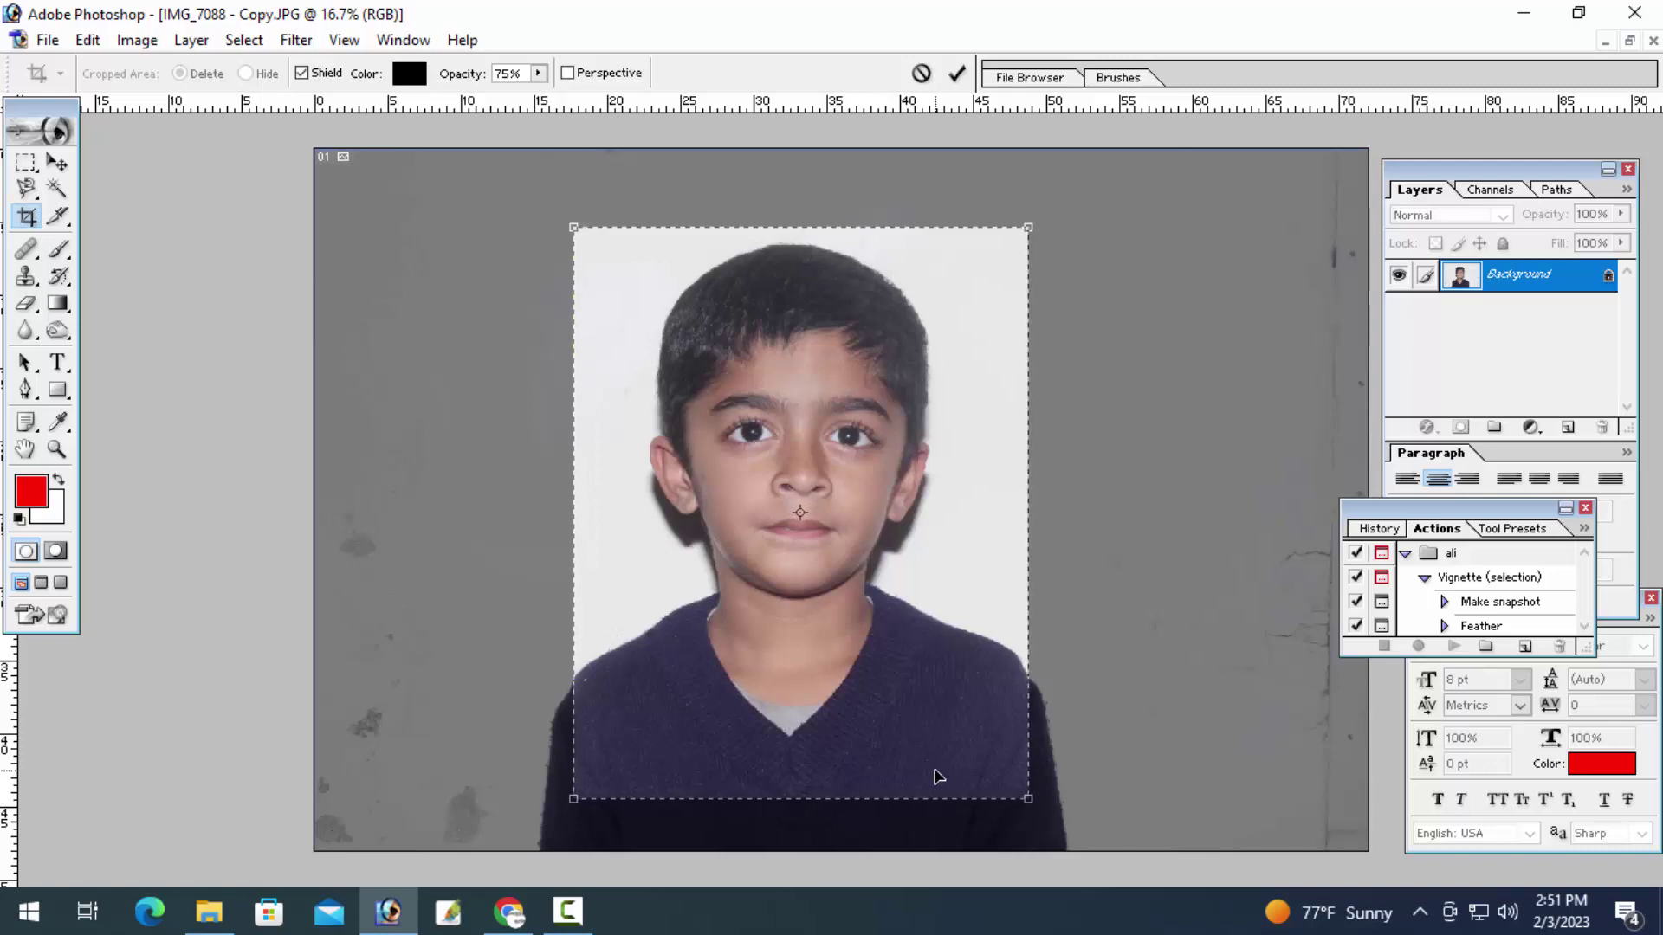
pyautogui.press('Return')
pyautogui.hotkey('ctrl', '+')
pyautogui.hotkey('ctrl', '+')
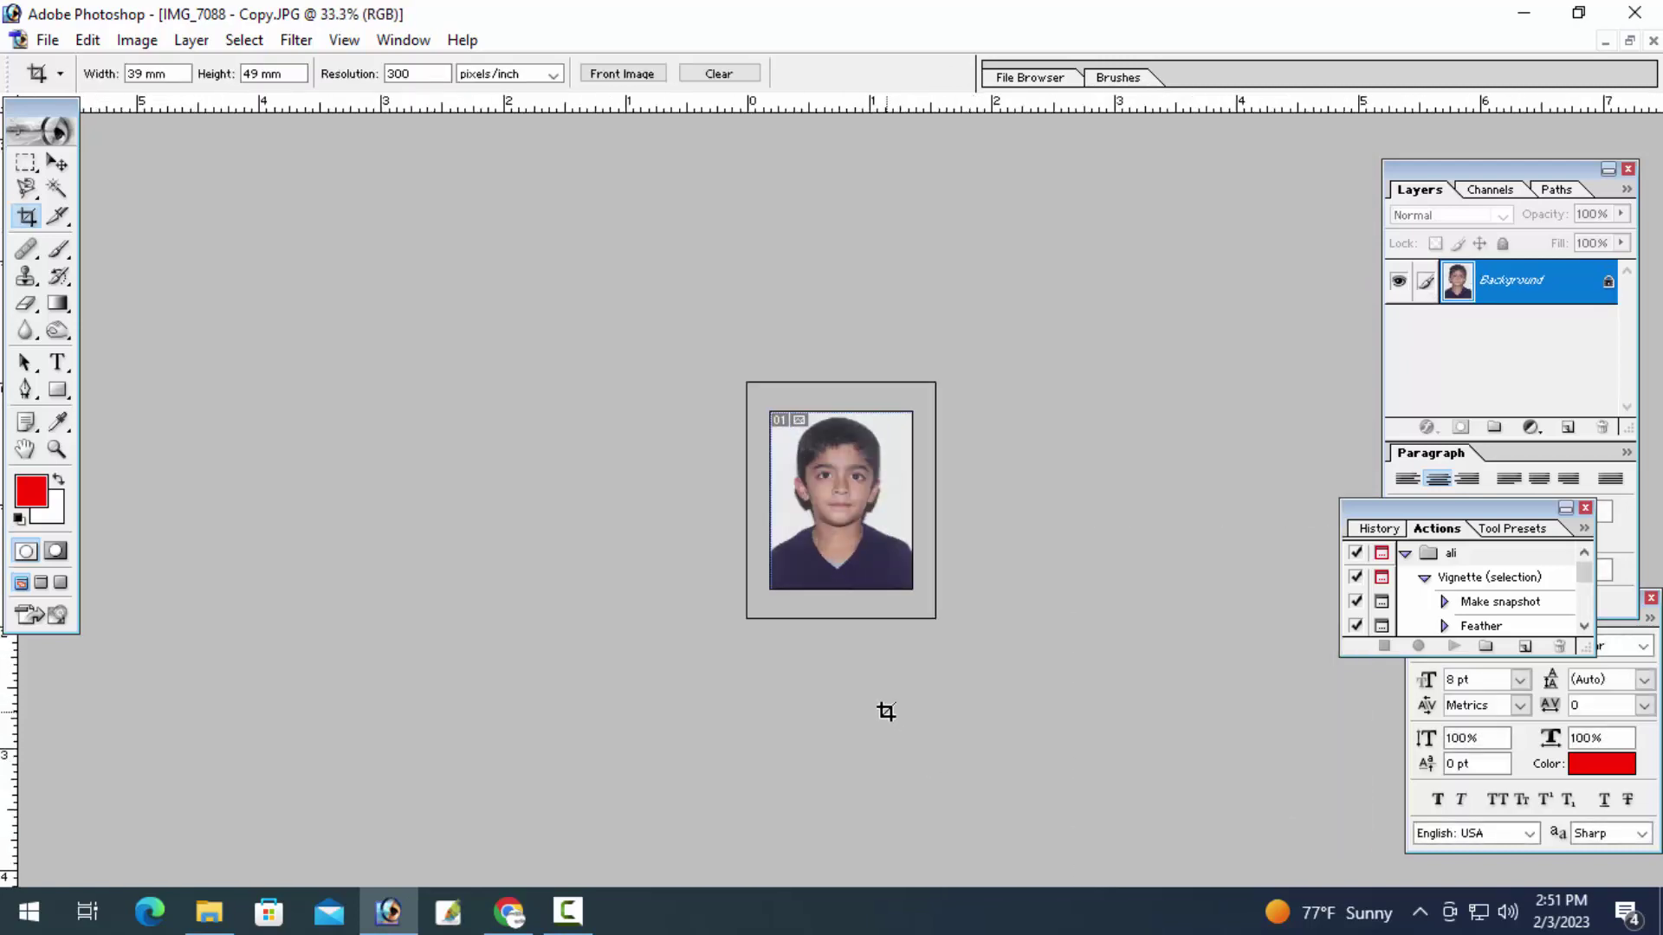
pyautogui.hotkey('ctrl', '+')
pyautogui.hotkey('ctrl', '+')
pyautogui.hotkey('ctrl', '+')
pyautogui.hotkey('ctrl', '+')
pyautogui.hotkey('ctrl', '+')
pyautogui.hotkey('ctrl', '+')
pyautogui.hotkey('ctrl', '+')
pyautogui.hotkey('ctrl', '-')
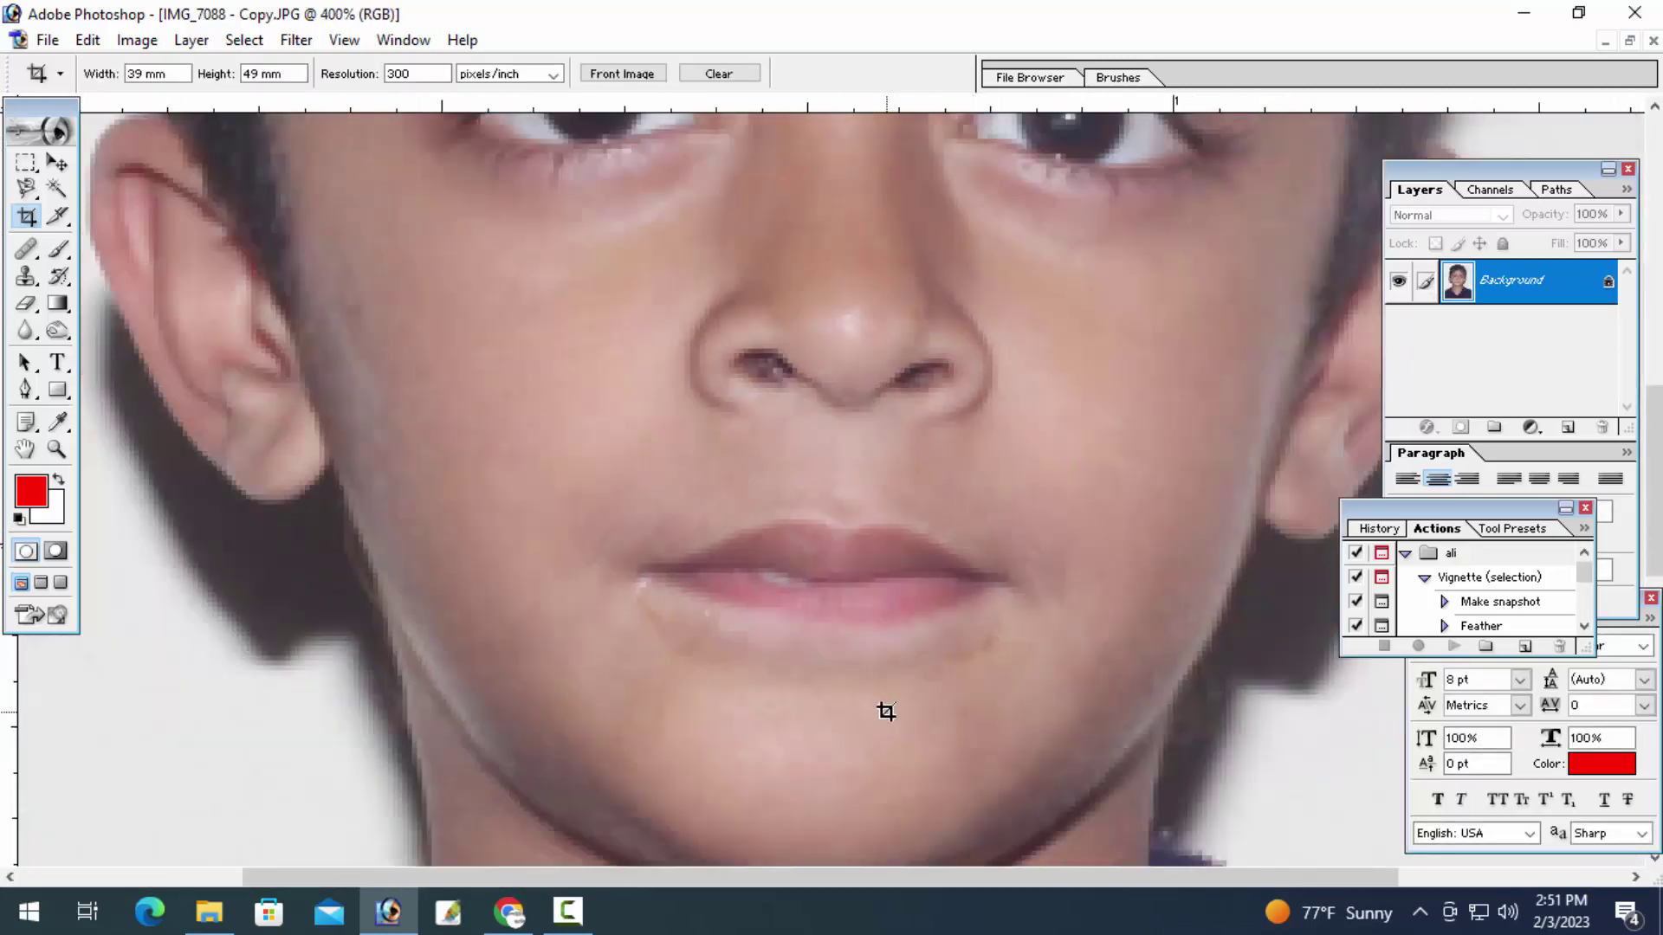
pyautogui.hotkey('ctrl', '-')
pyautogui.hotkey('ctrl', '-')
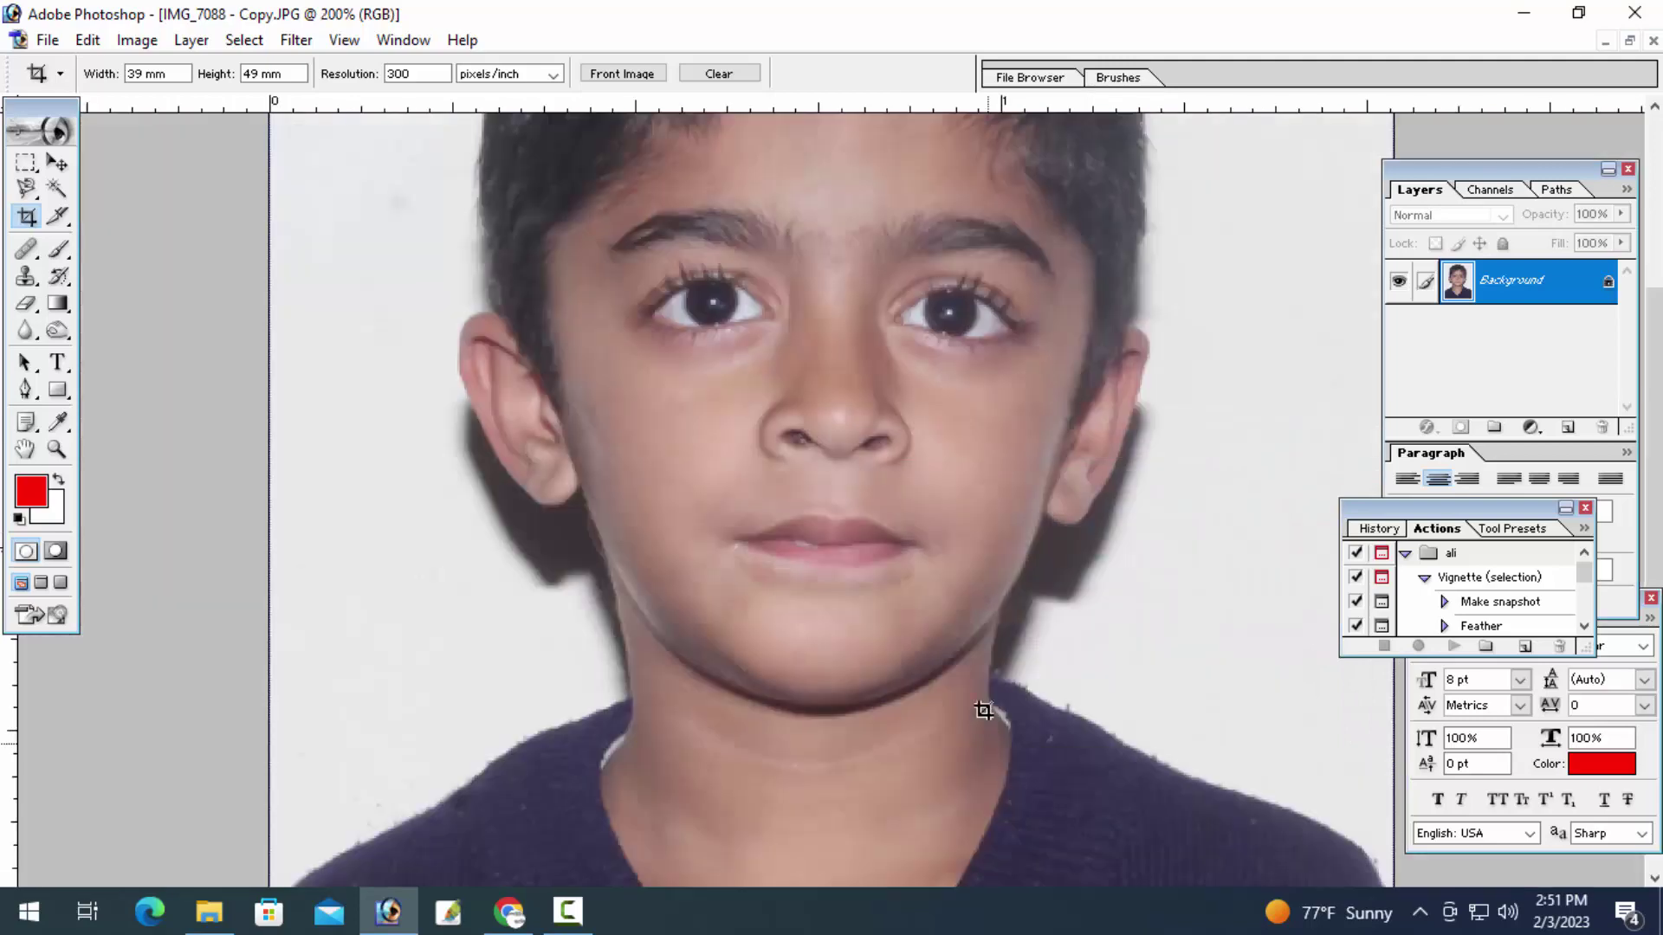
pyautogui.hotkey('ctrl', '-')
# Select the white background with the Magic Wand and feather the selection
pyautogui.press('w')
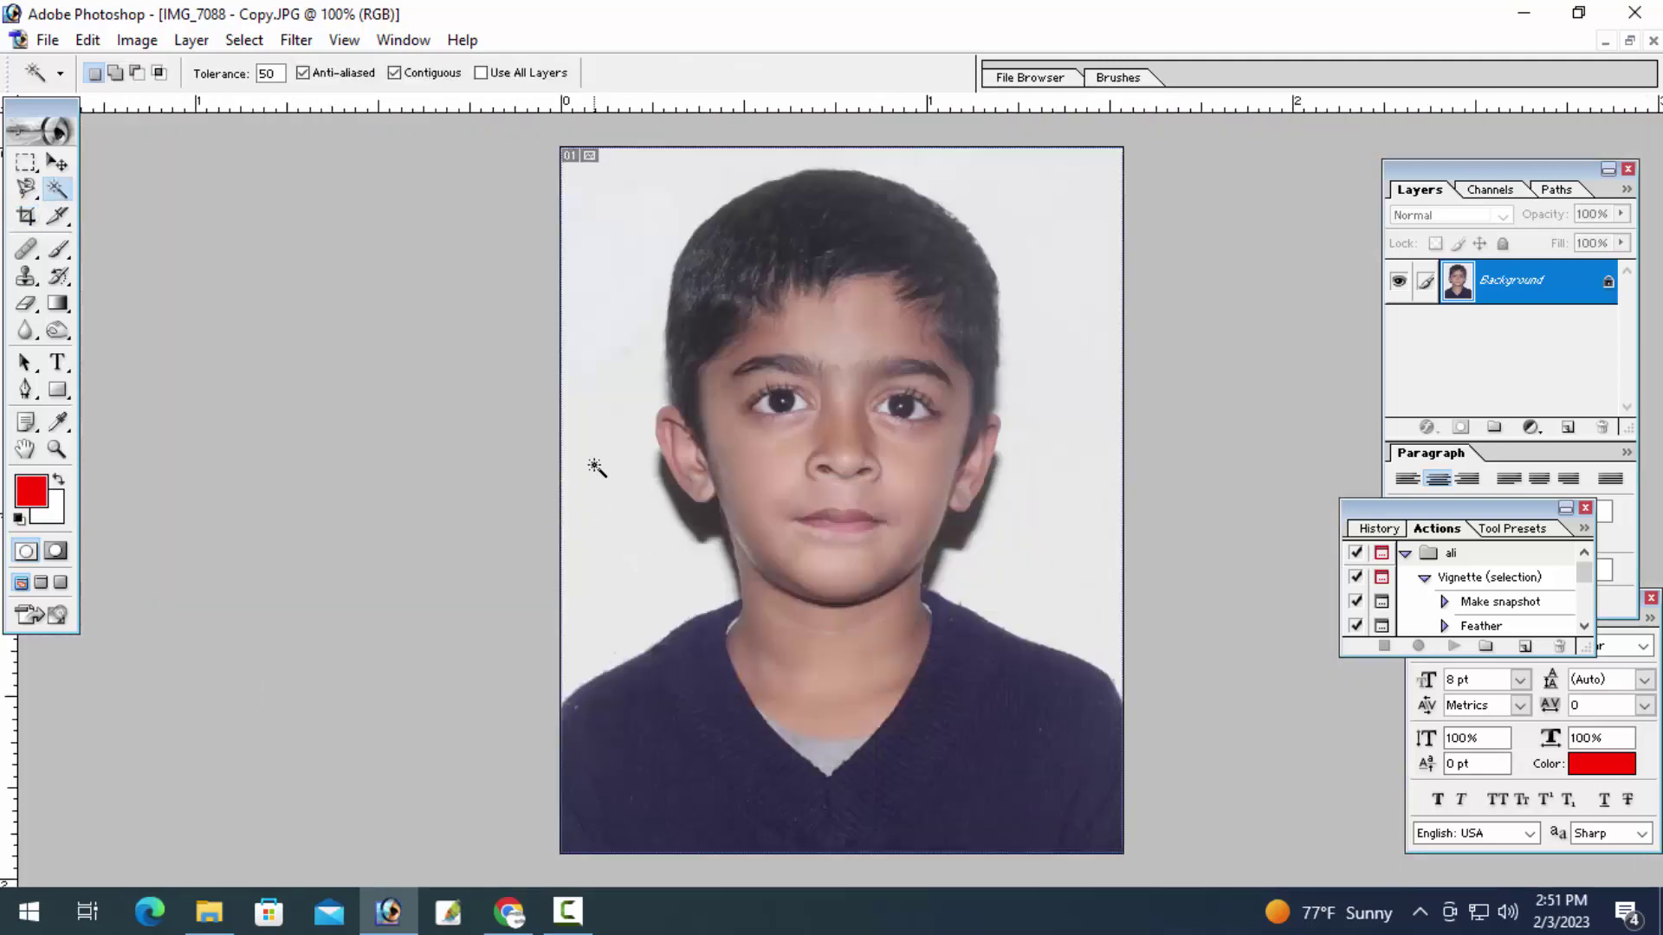
pyautogui.click(588, 465)
pyautogui.hotkey('ctrl', 'alt', 'd')
pyautogui.press('Return')
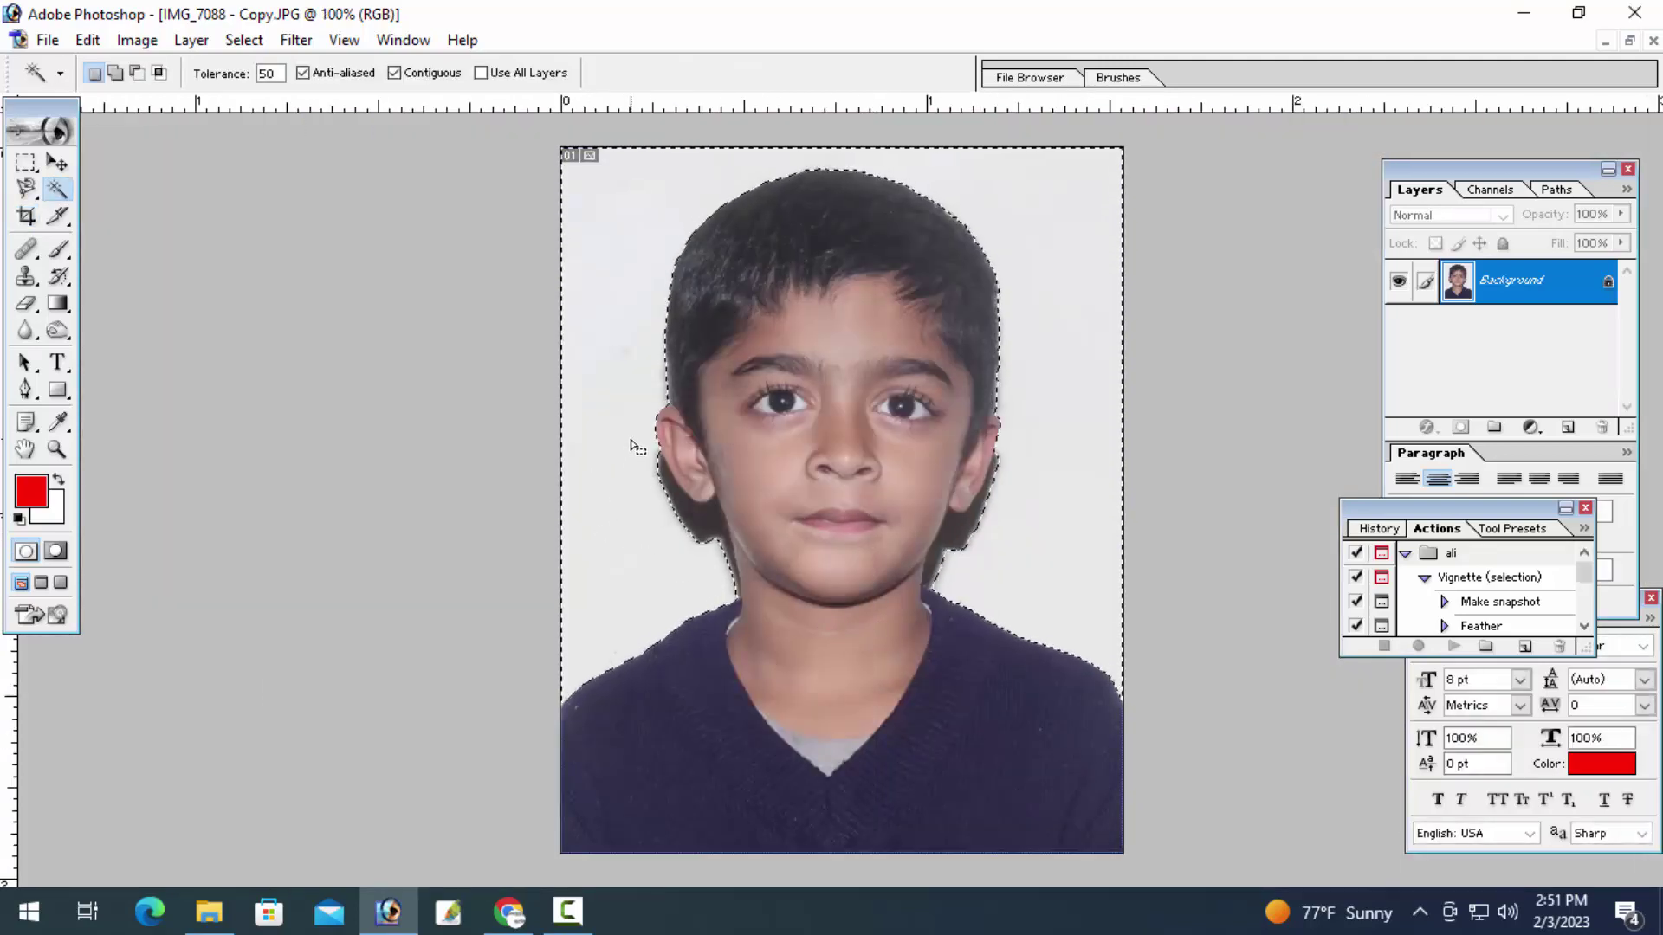
# Set the background colour to light blue and fill the selected backdrop with it
pyautogui.click(58, 421)
pyautogui.click(48, 511)
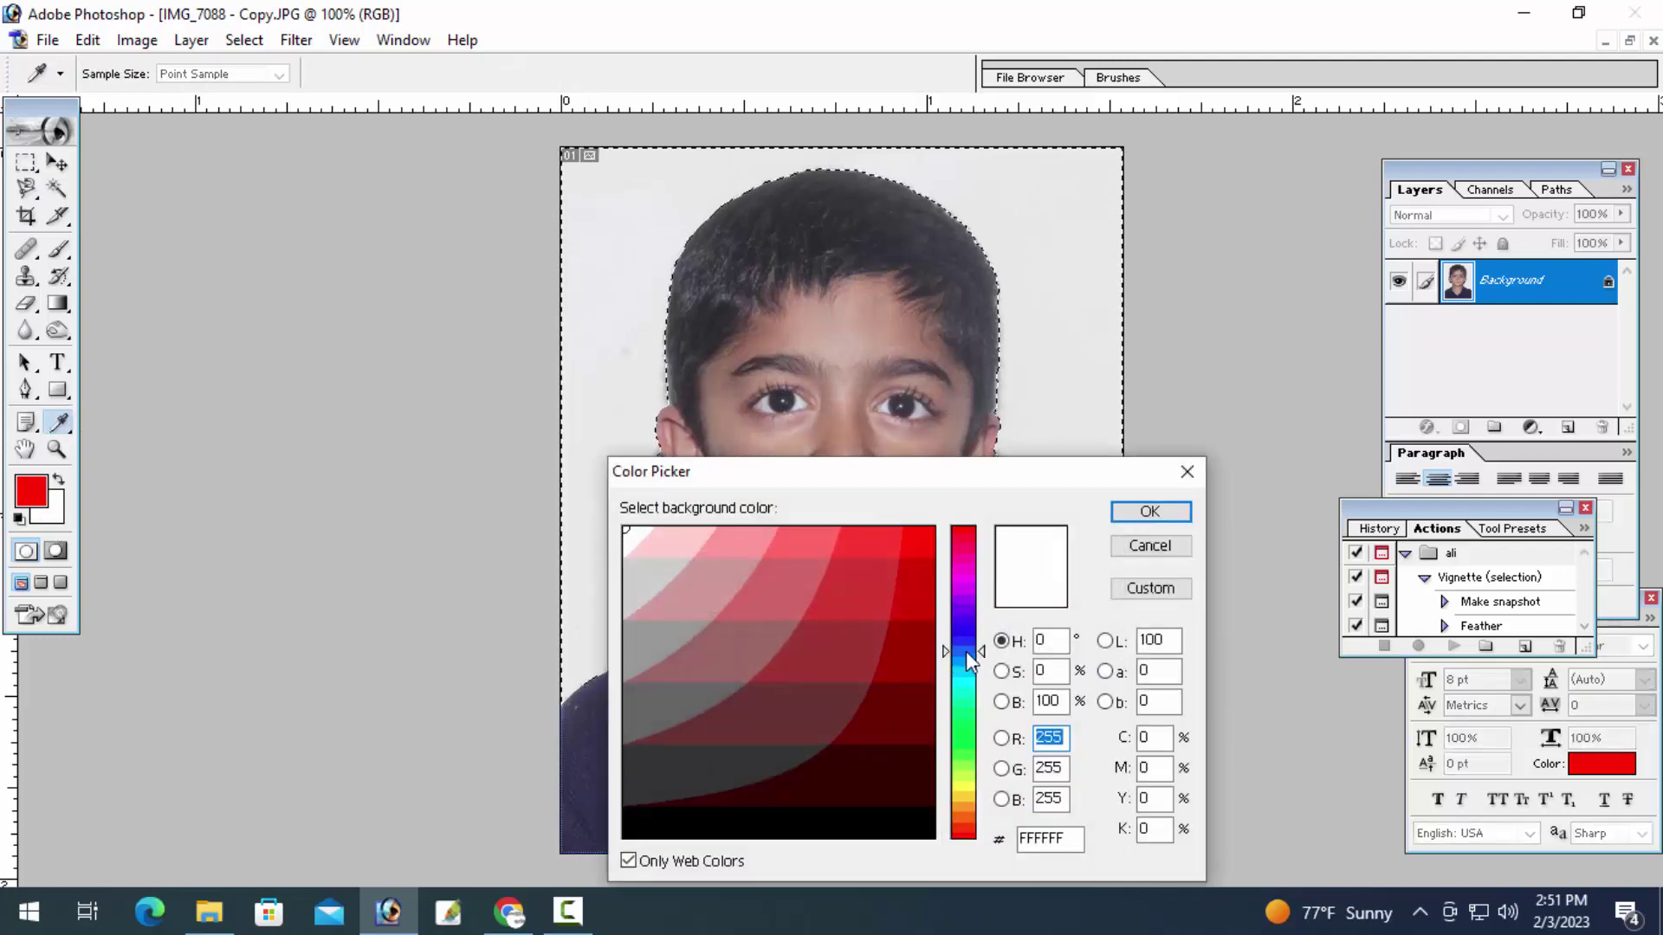
pyautogui.click(963, 652)
pyautogui.click(849, 534)
pyautogui.press('Return')
pyautogui.press('w')
pyautogui.hotkey('ctrl', 'BackSpace')
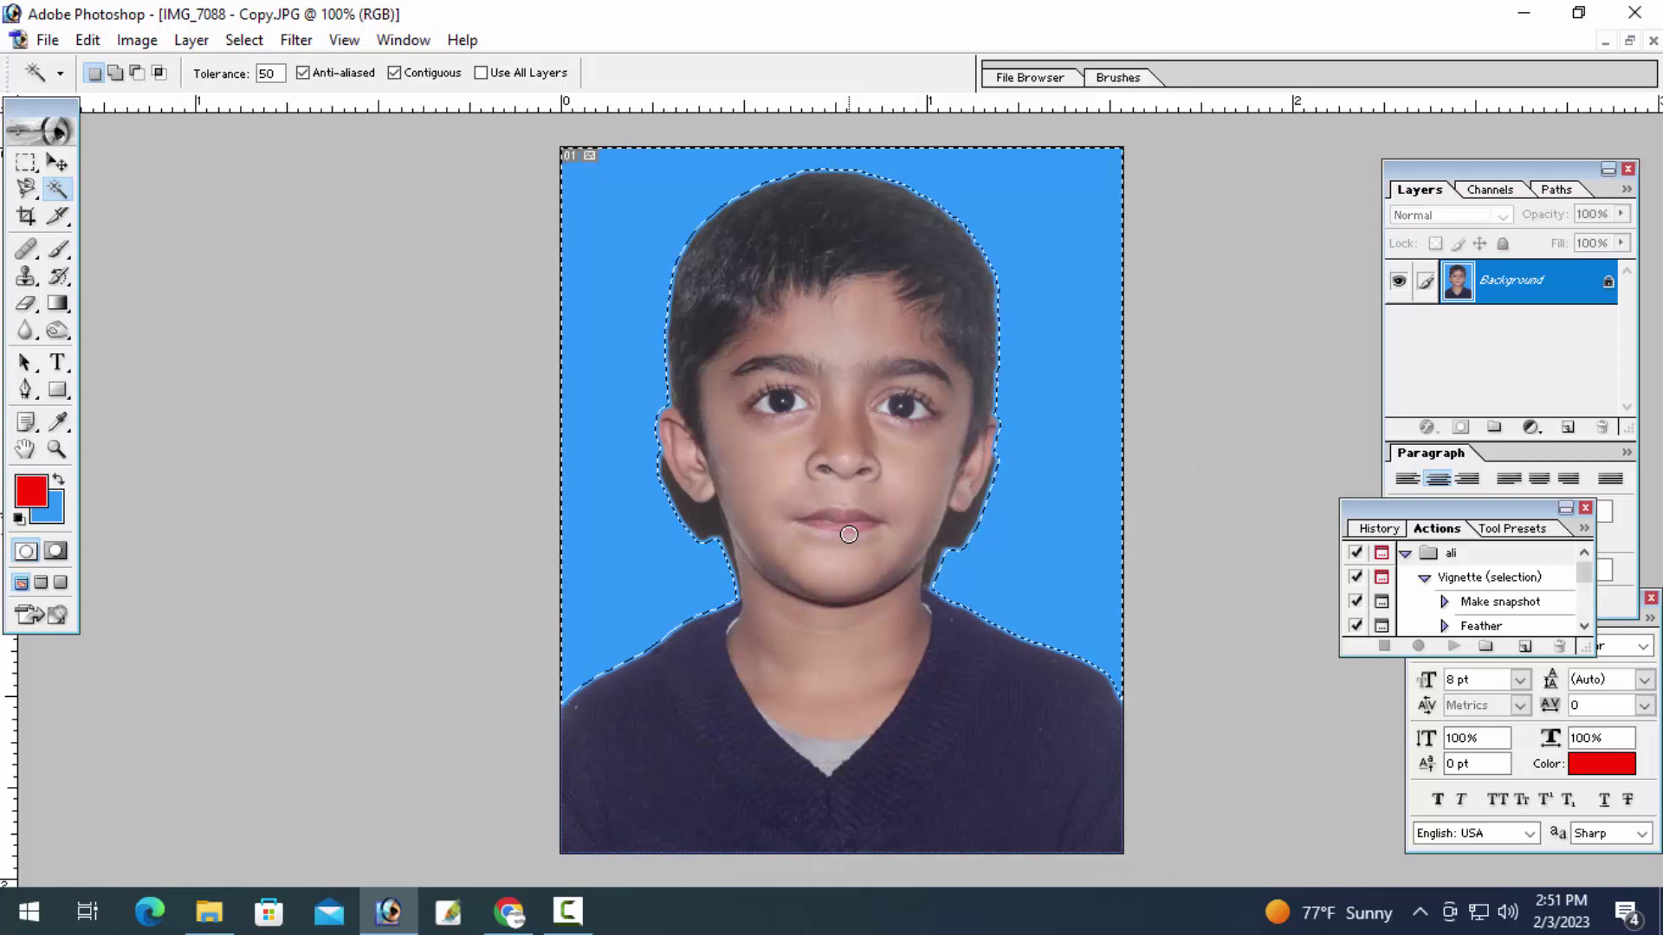
pyautogui.hotkey('ctrl', '+')
pyautogui.hotkey('ctrl', '+')
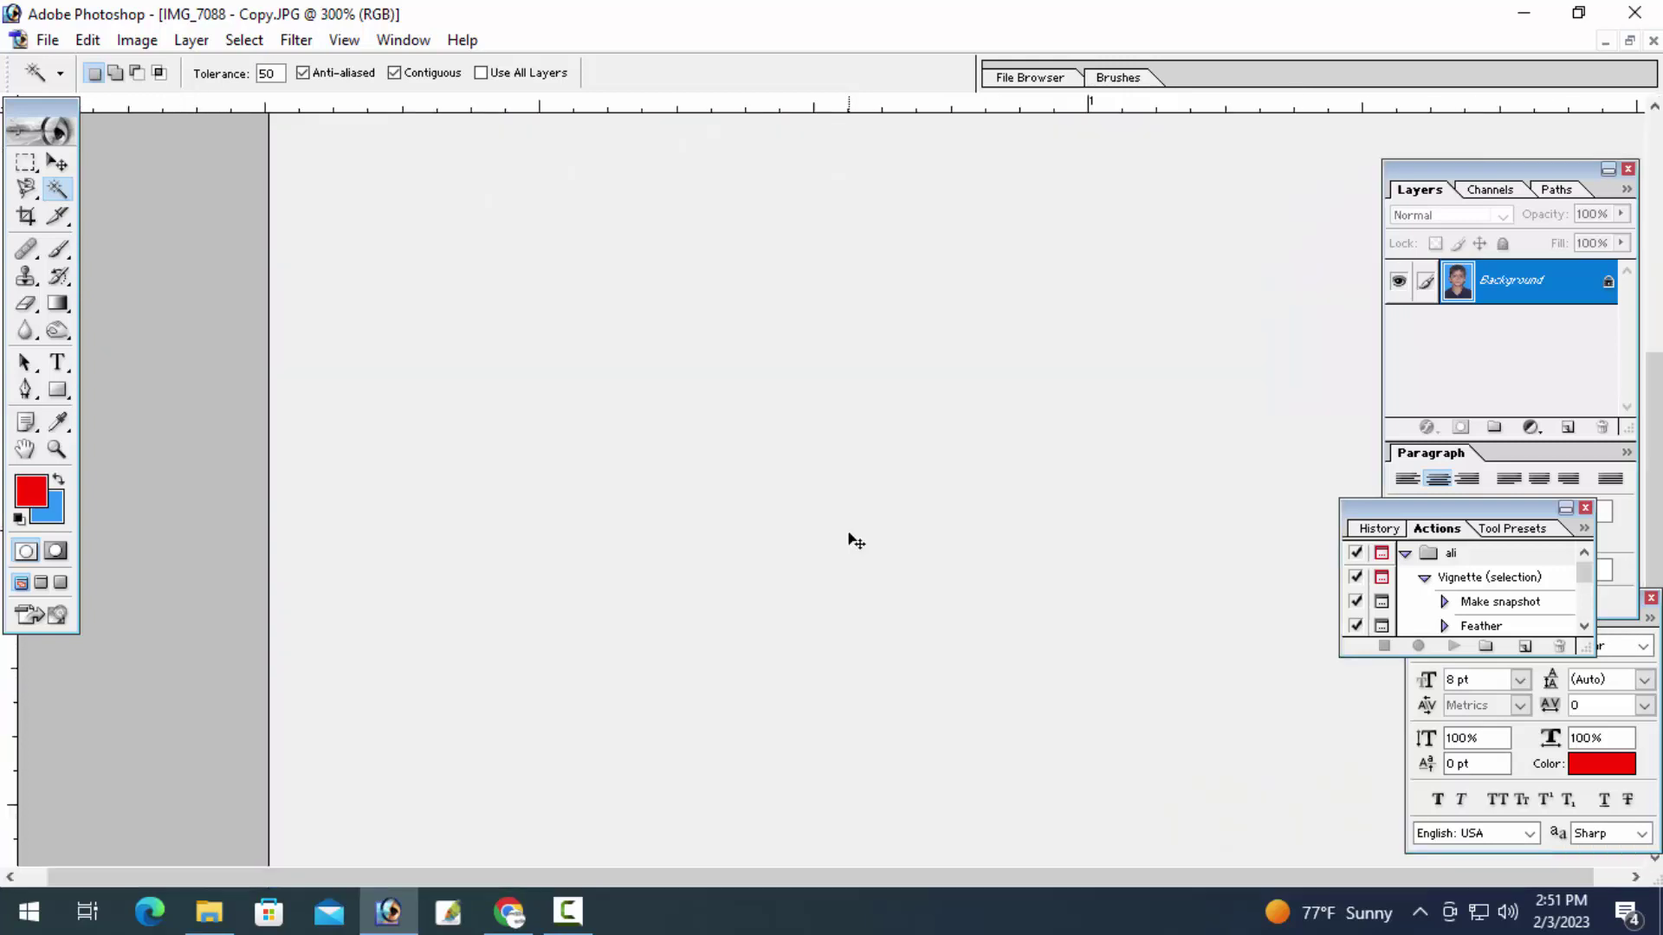
pyautogui.hotkey('ctrl', '+')
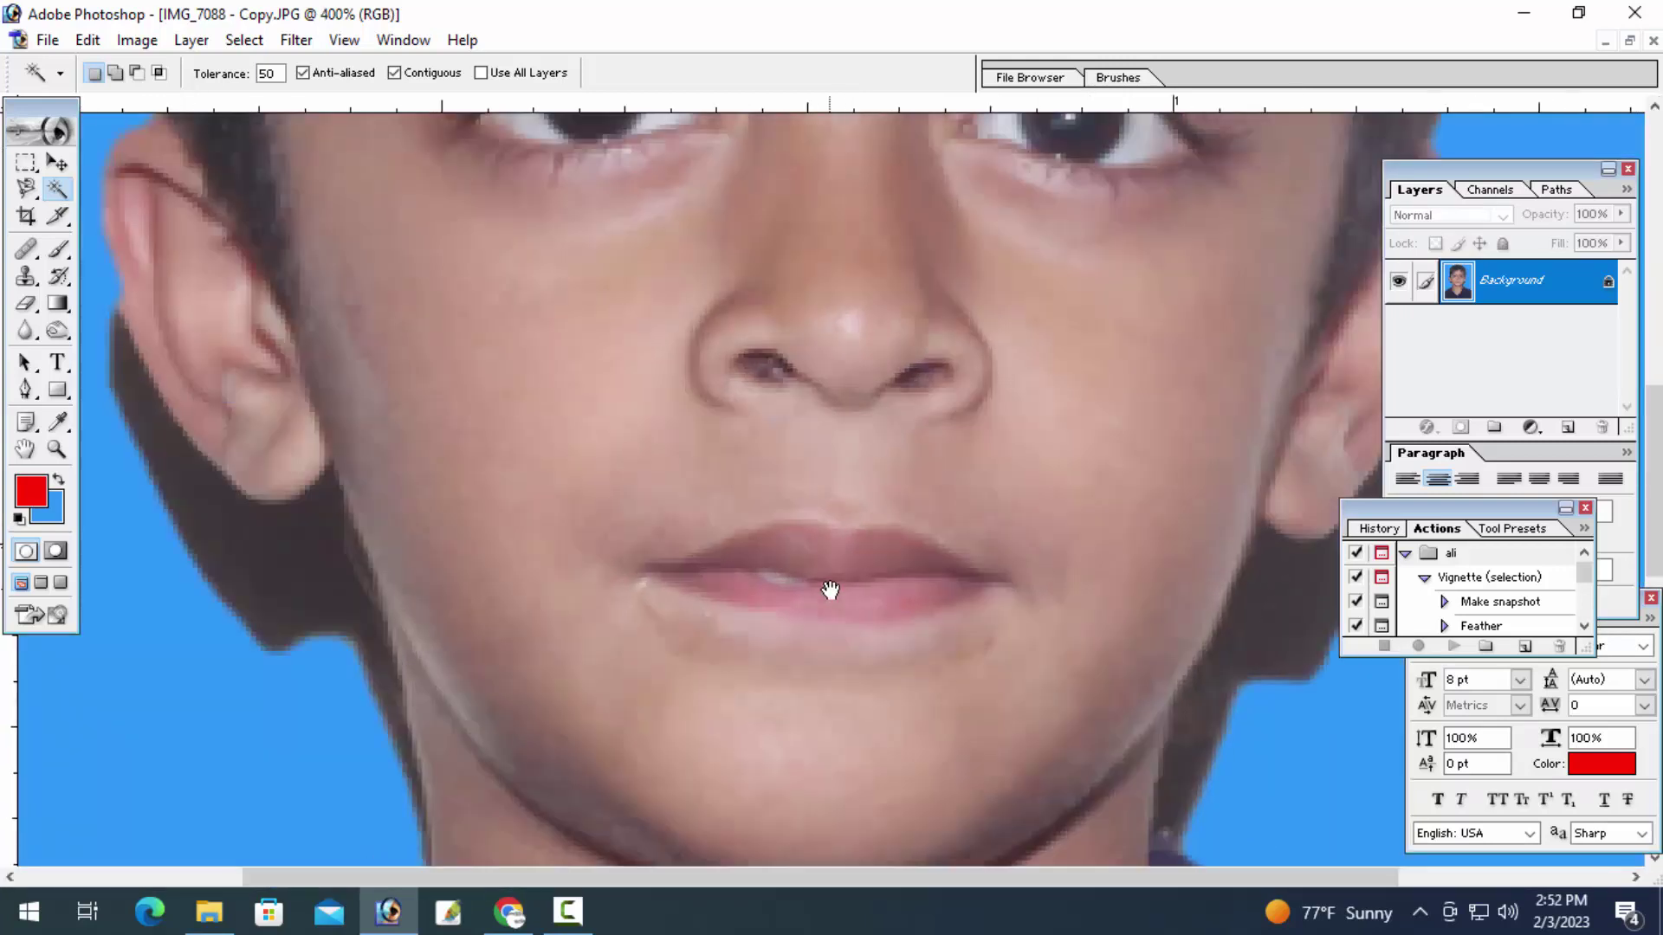
# Pen-trace a closed path around the dark shadow beside the left jaw and ear
pyautogui.moveTo(440, 696); pyautogui.dragTo(638, 476)
pyautogui.press('p')
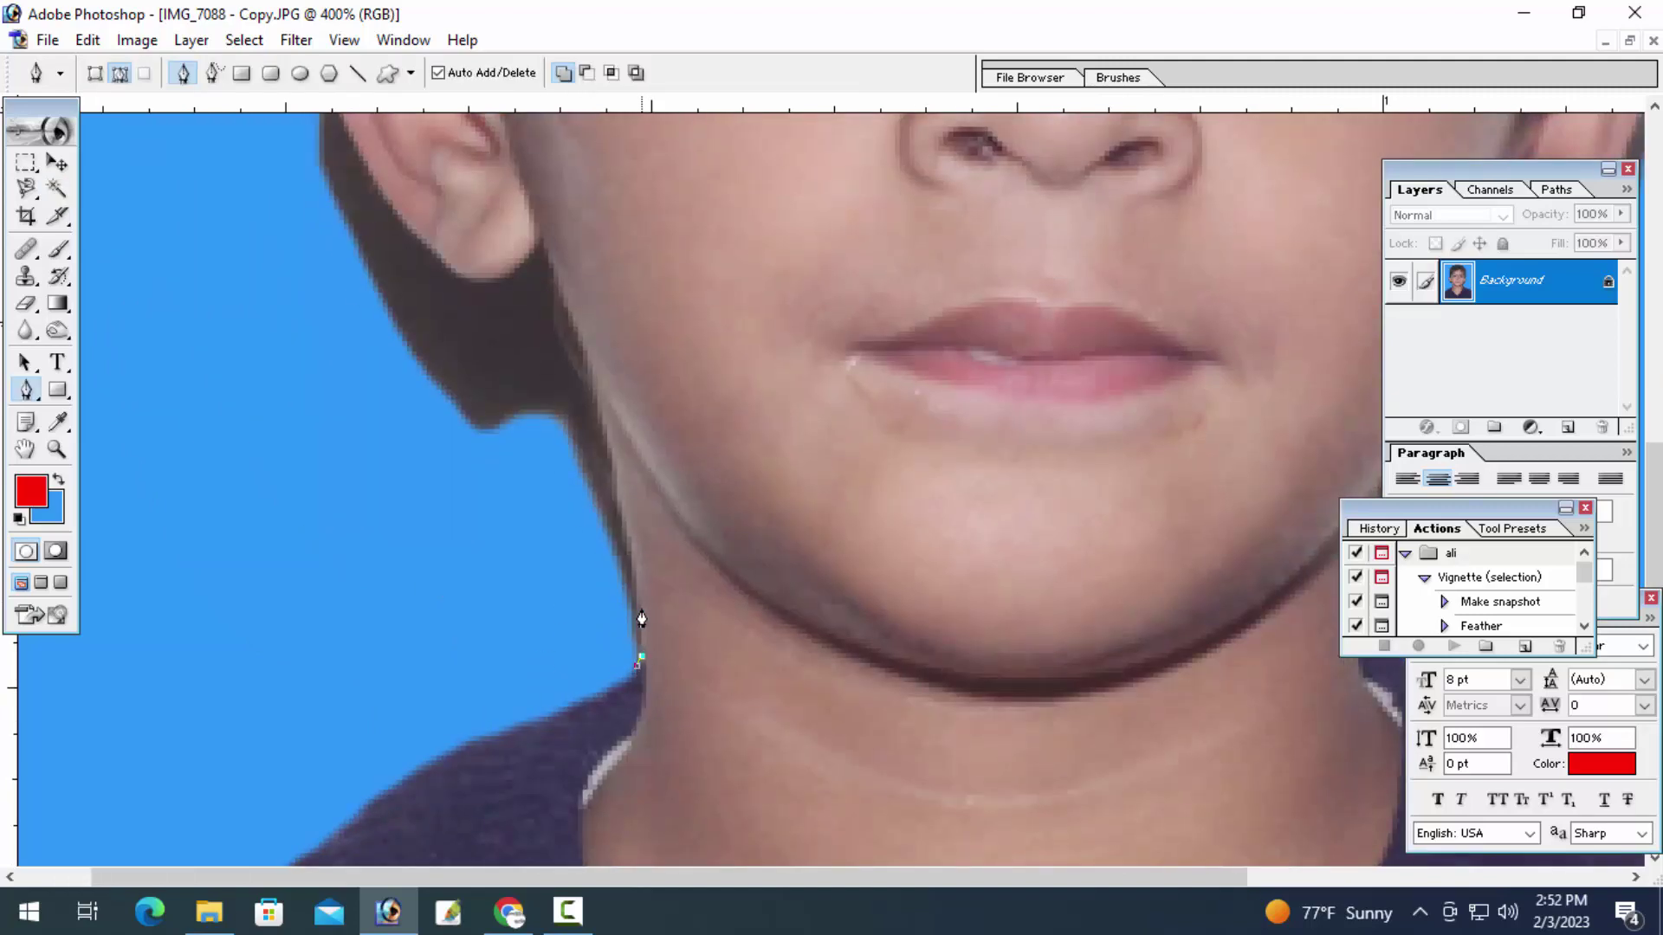
pyautogui.click(608, 426)
pyautogui.moveTo(527, 273)
pyautogui.mouseDown()
pyautogui.moveTo(527, 545)
pyautogui.moveTo(451, 515)
pyautogui.mouseUp()
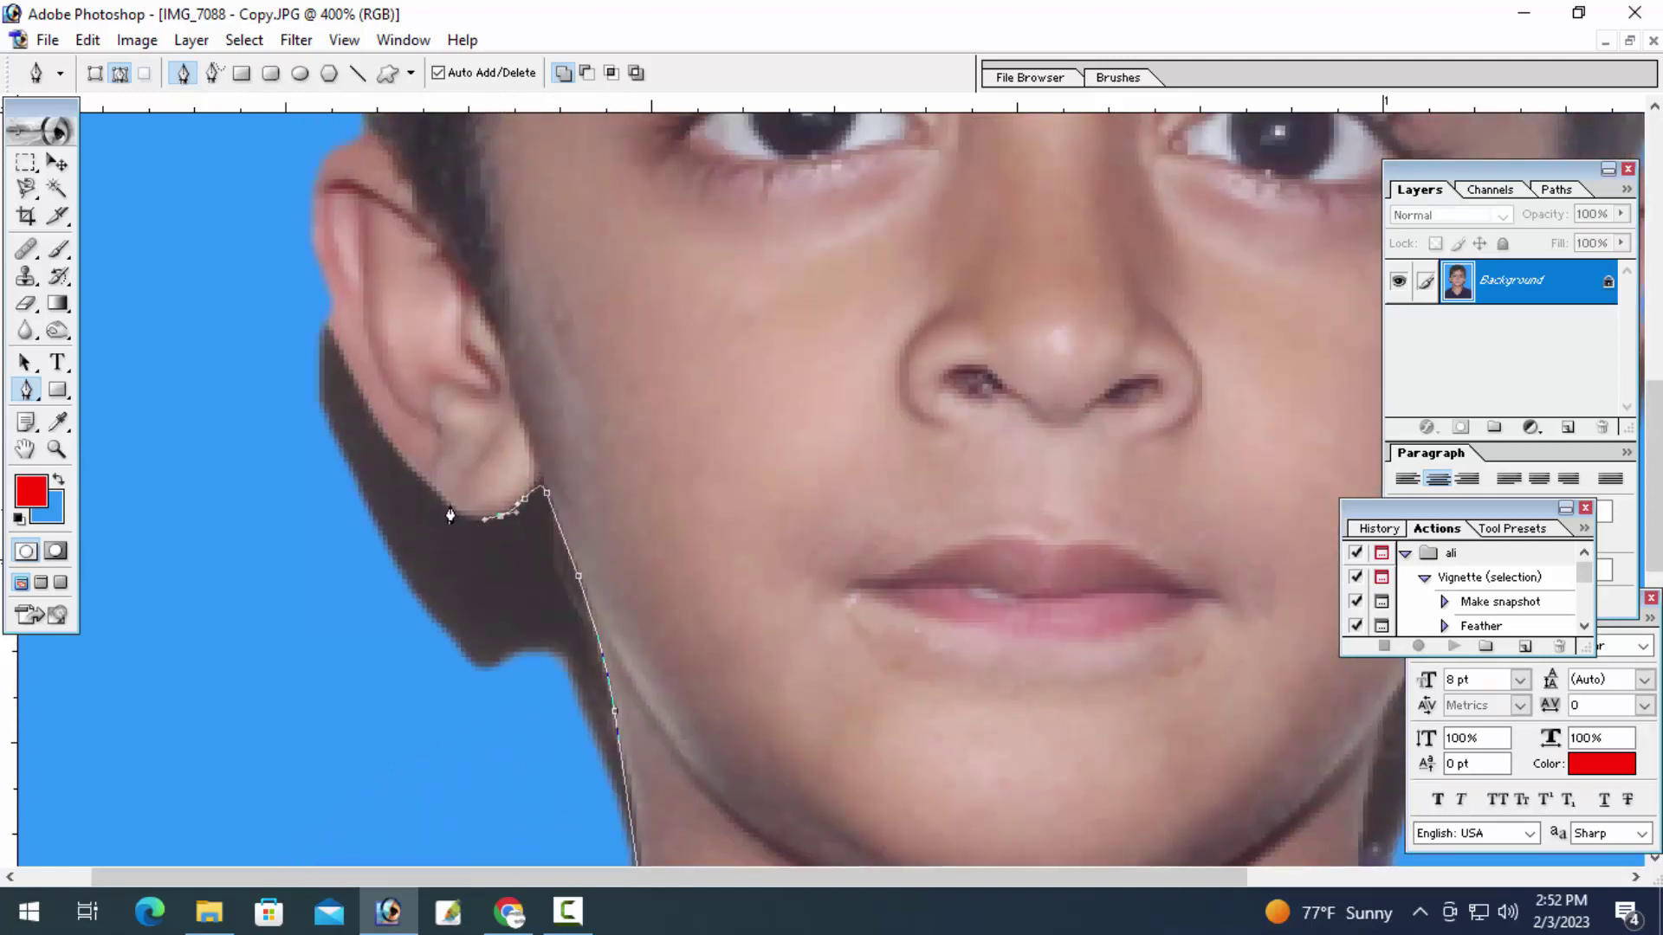
pyautogui.moveTo(385, 421); pyautogui.dragTo(360, 399)
pyautogui.moveTo(332, 319); pyautogui.dragTo(328, 307)
pyautogui.click(228, 456)
pyautogui.click(251, 613)
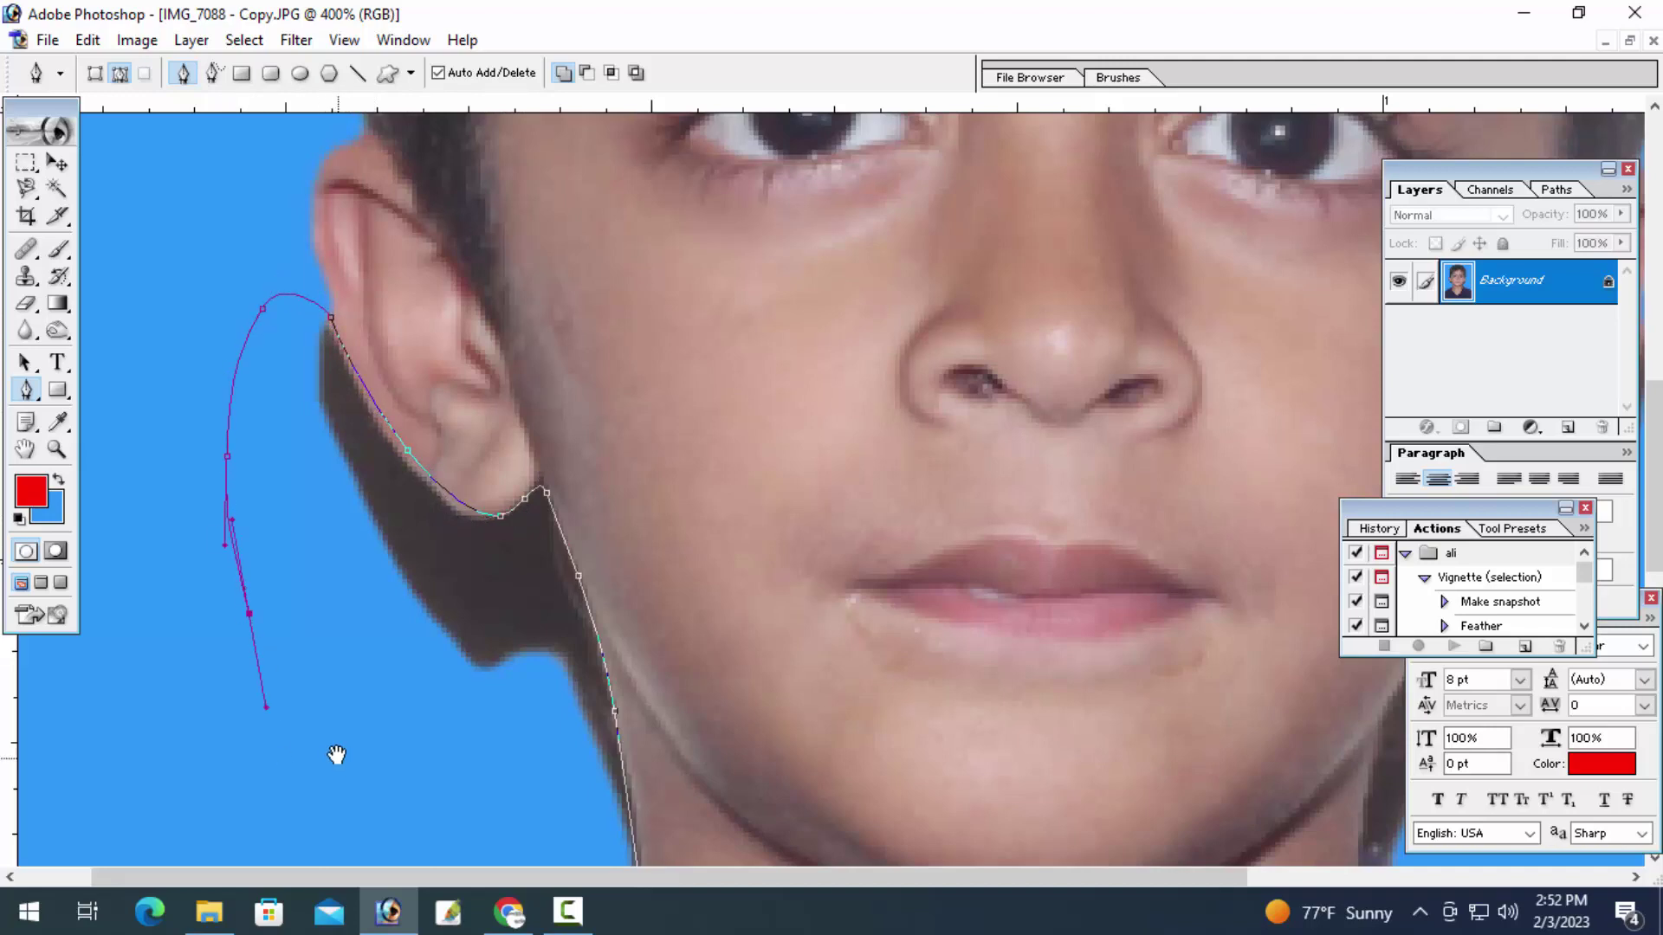
pyautogui.moveTo(364, 742); pyautogui.dragTo(286, 412)
pyautogui.click(315, 428)
pyautogui.moveTo(427, 523); pyautogui.dragTo(518, 589)
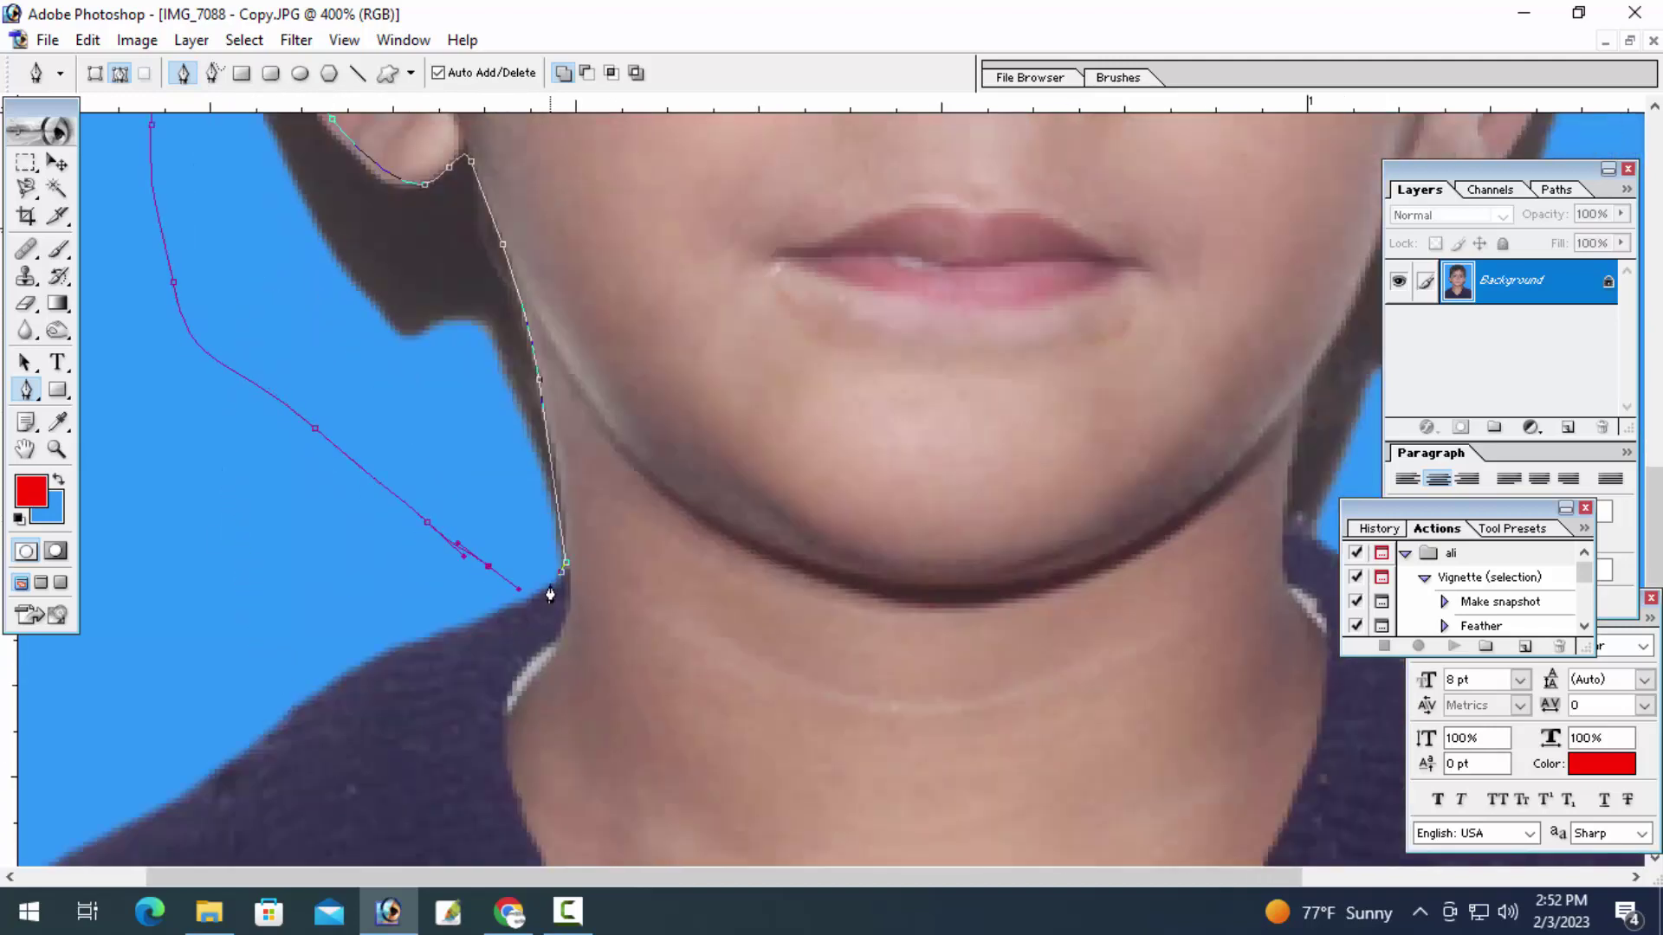
pyautogui.click(563, 588)
# Convert the shadow path into a feathered selection
pyautogui.hotkey('ctrl', 'Return')
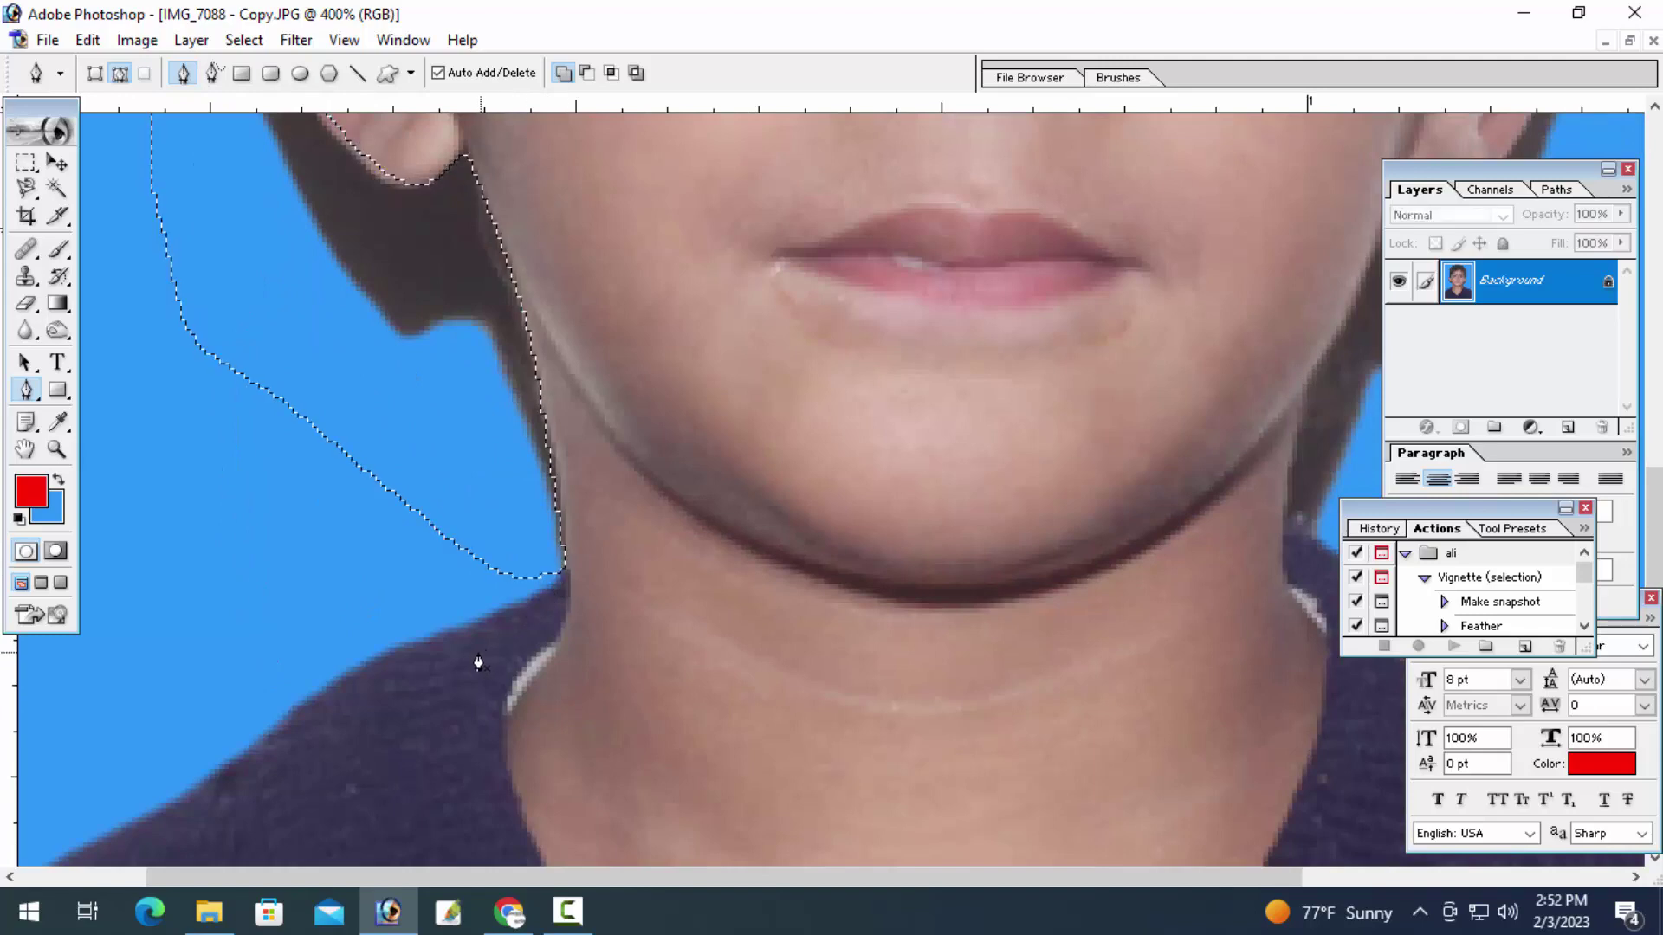
pyautogui.hotkey('ctrl', 'alt', 'd')
pyautogui.press('Return')
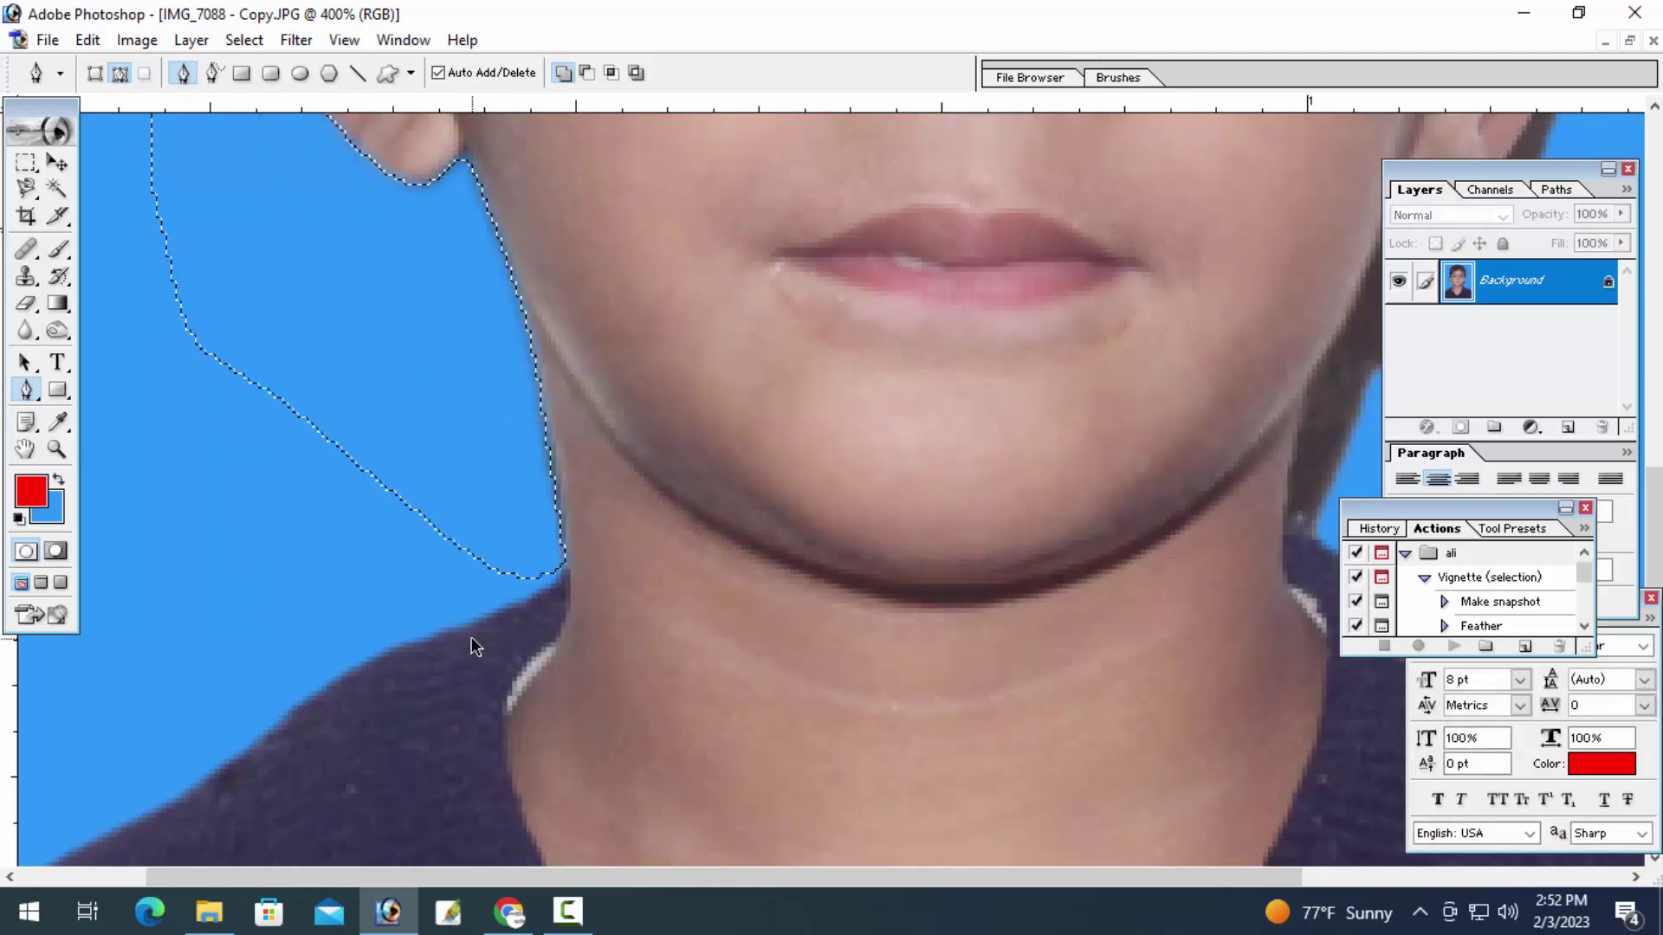
pyautogui.moveTo(693, 416); pyautogui.dragTo(471, 614)
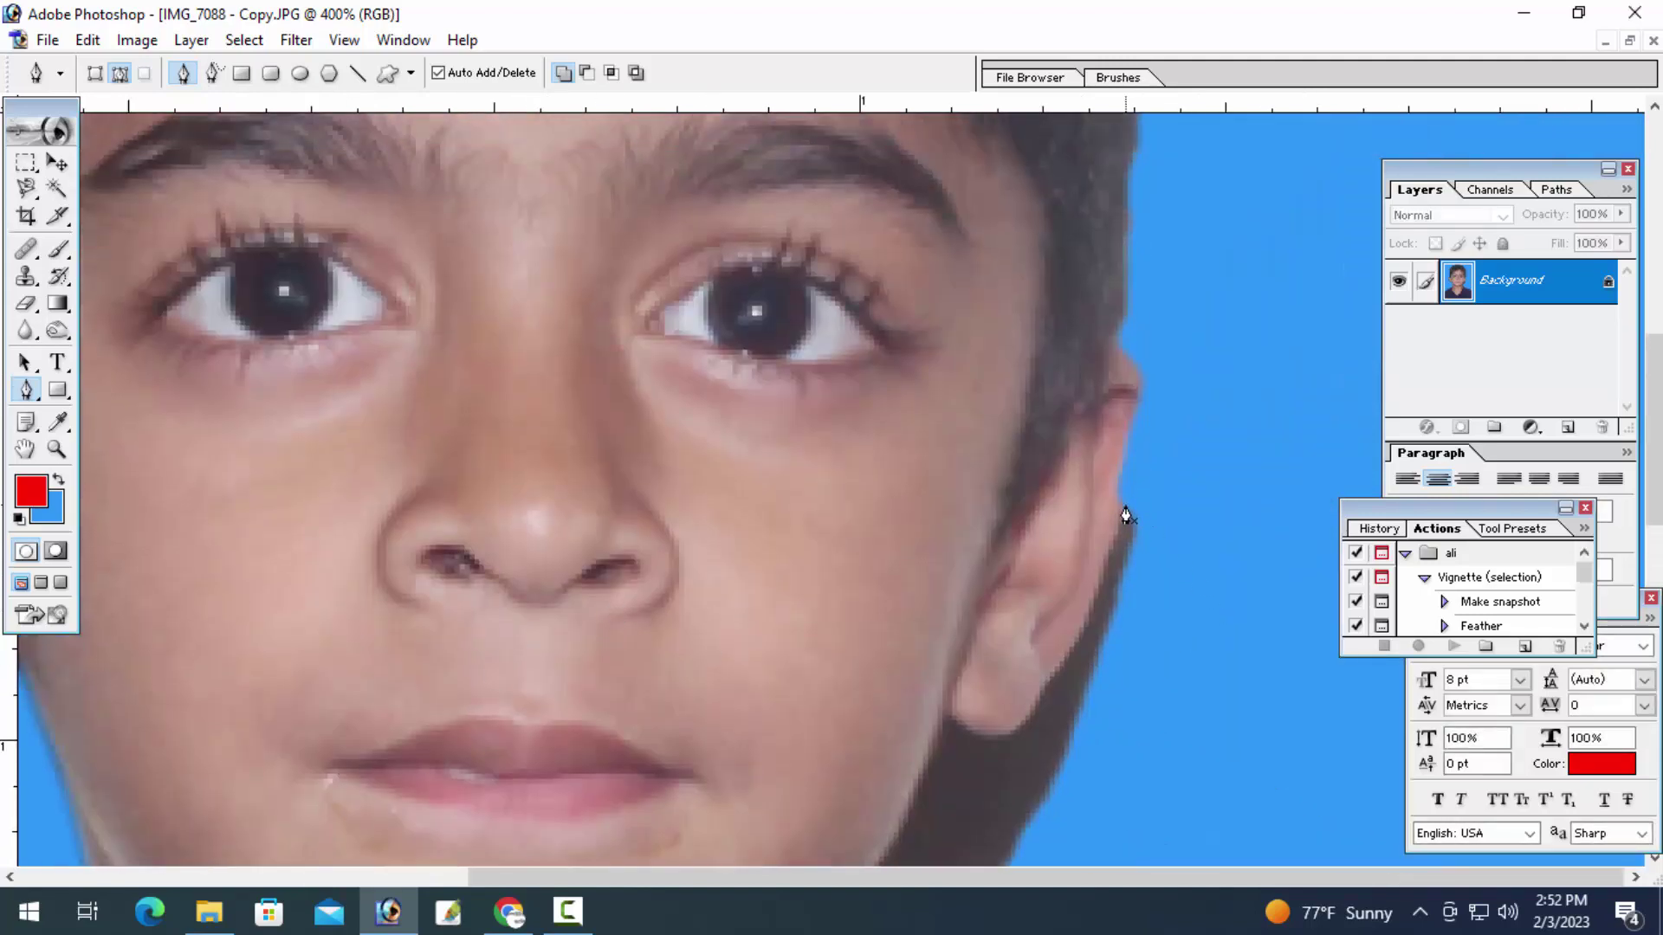
# Pen-trace a closed path around the shadow beside the right ear, jaw and neck
pyautogui.click(1098, 605)
pyautogui.click(1075, 641)
pyautogui.click(1049, 678)
pyautogui.moveTo(1025, 693); pyautogui.dragTo(1070, 592)
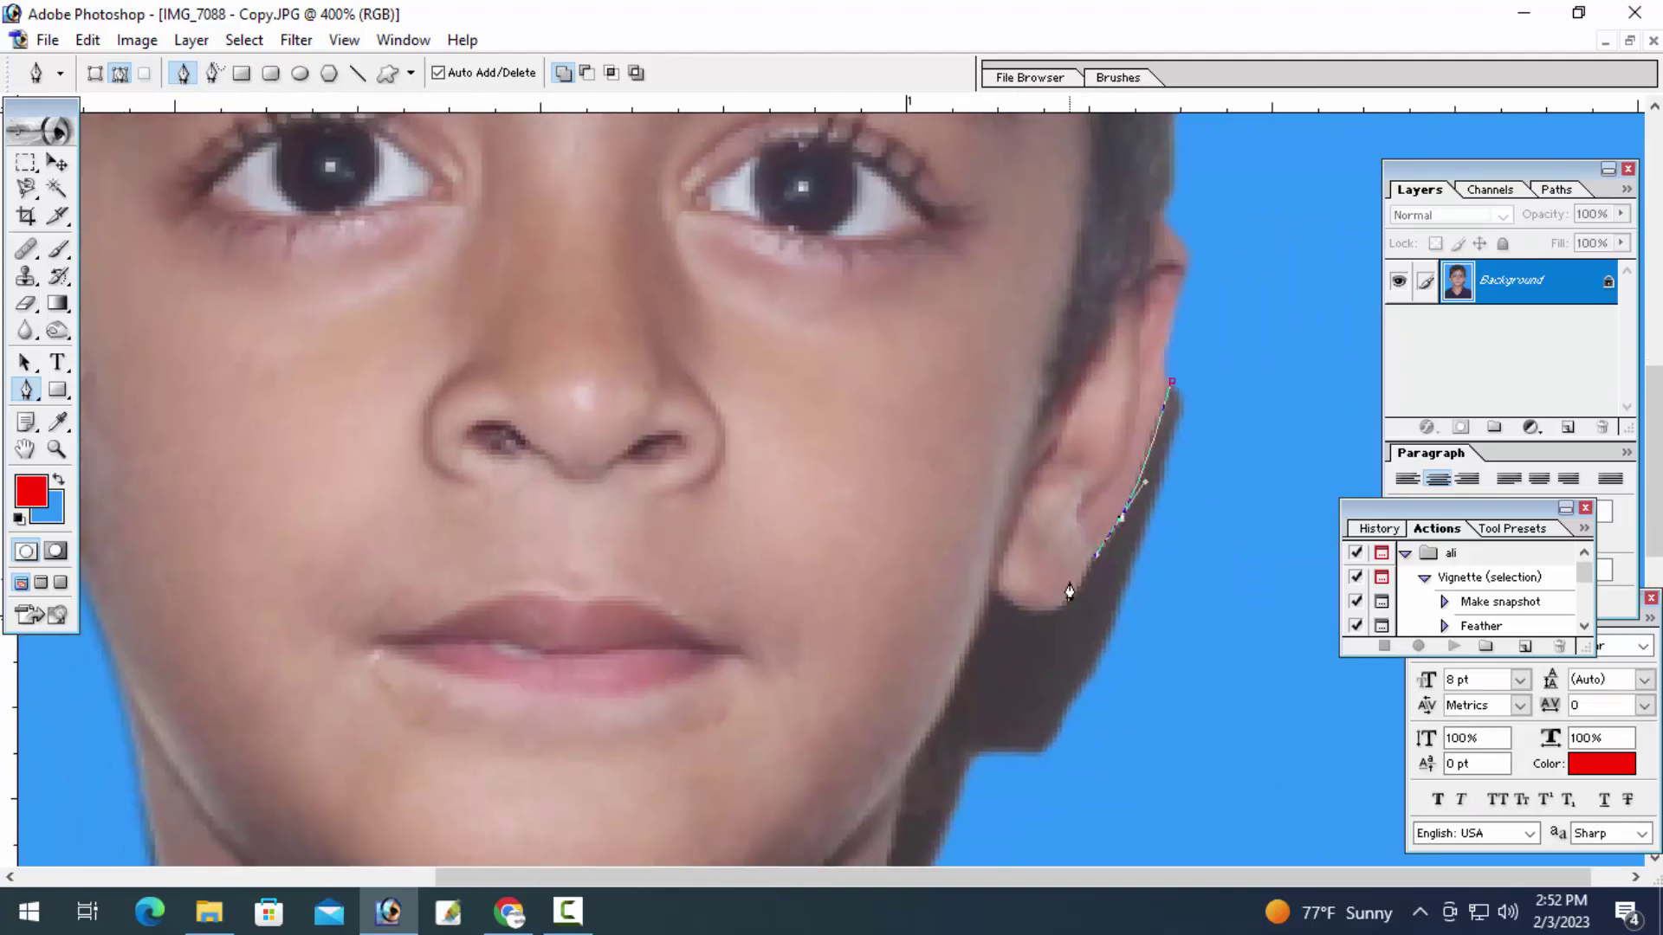
pyautogui.click(1064, 600)
pyautogui.scroll(-2, 971, 477)
pyautogui.scroll(-3, 962, 459)
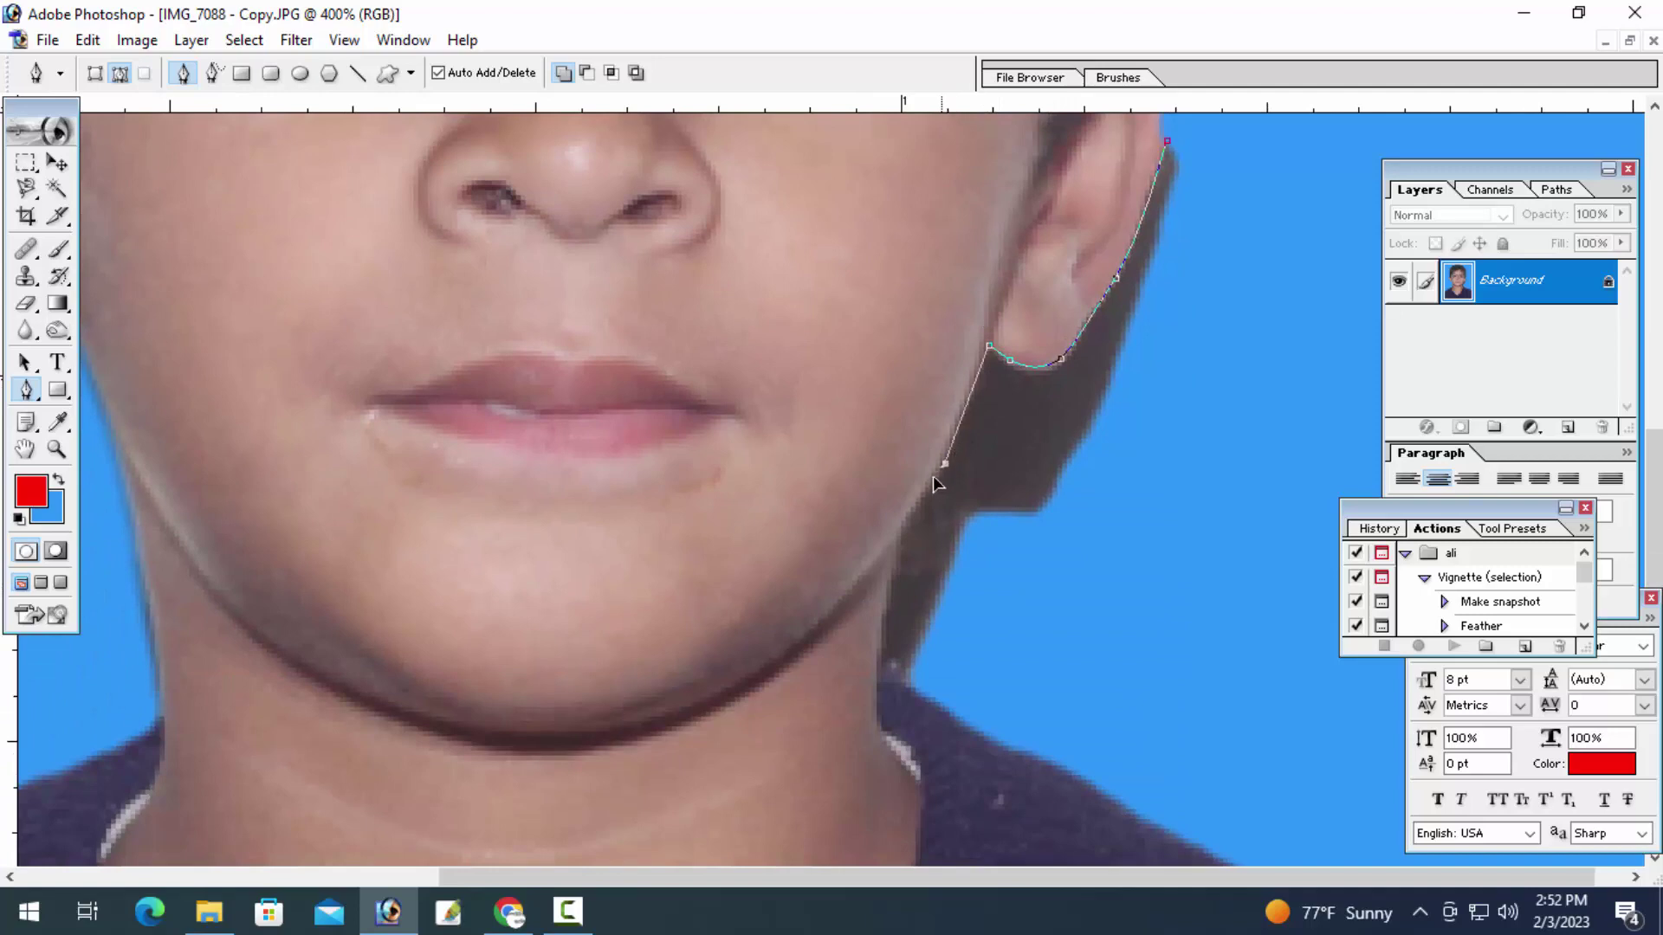
pyautogui.click(880, 659)
pyautogui.click(876, 681)
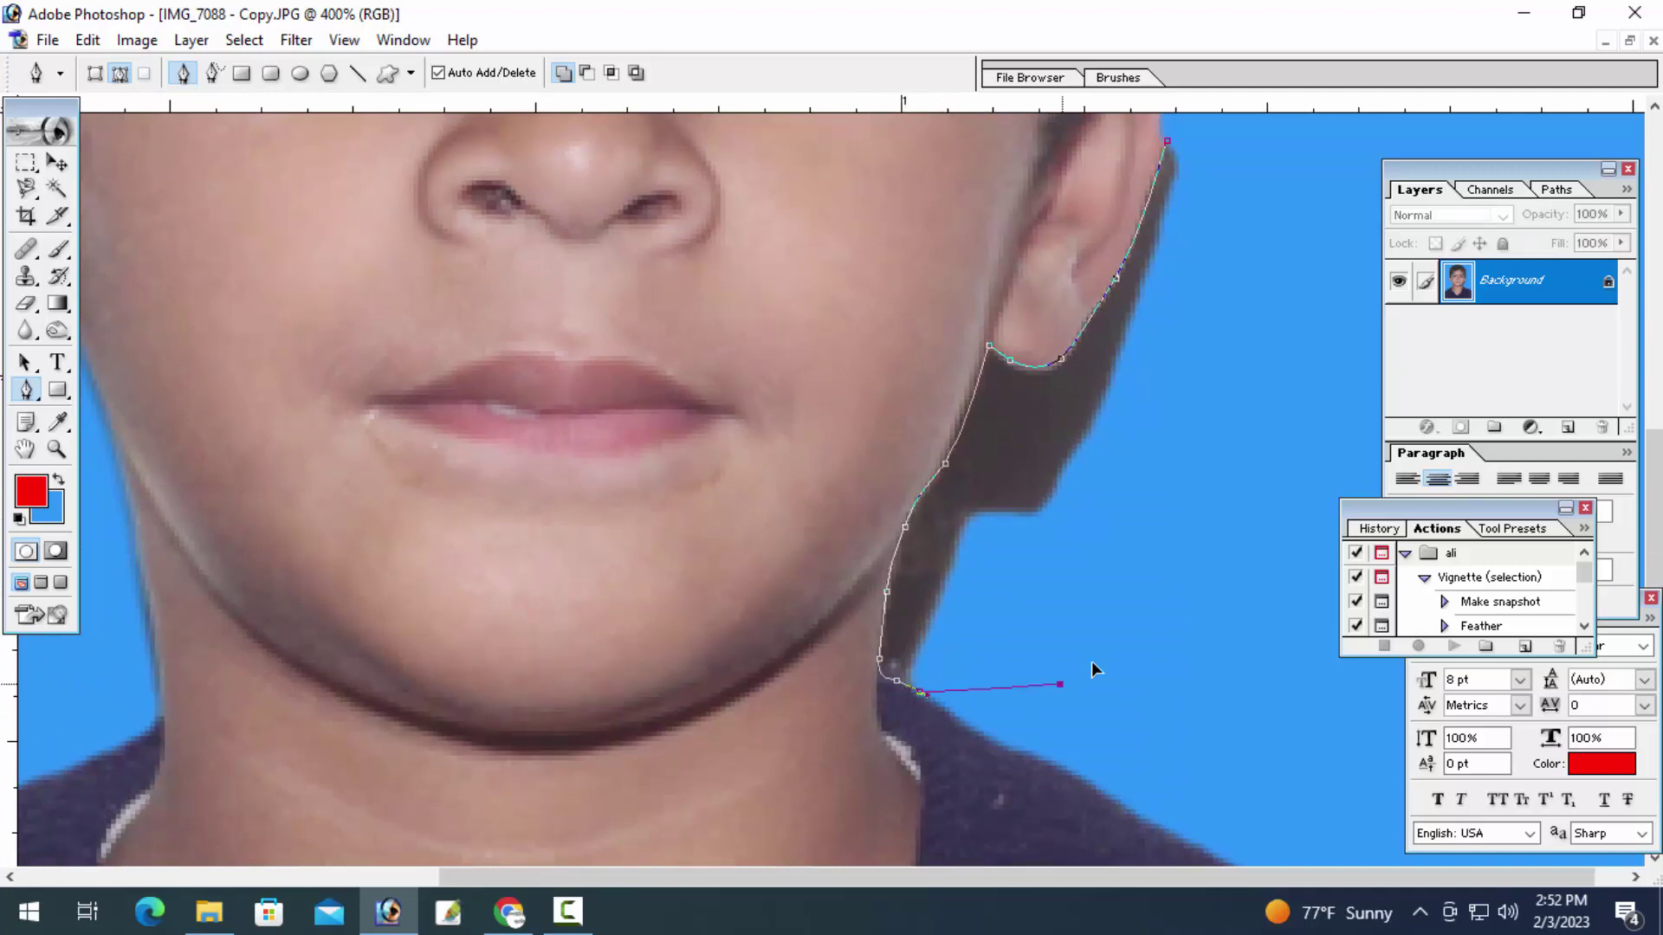
pyautogui.moveTo(1182, 575); pyautogui.dragTo(1259, 332)
pyautogui.moveTo(1273, 231); pyautogui.dragTo(1233, 468)
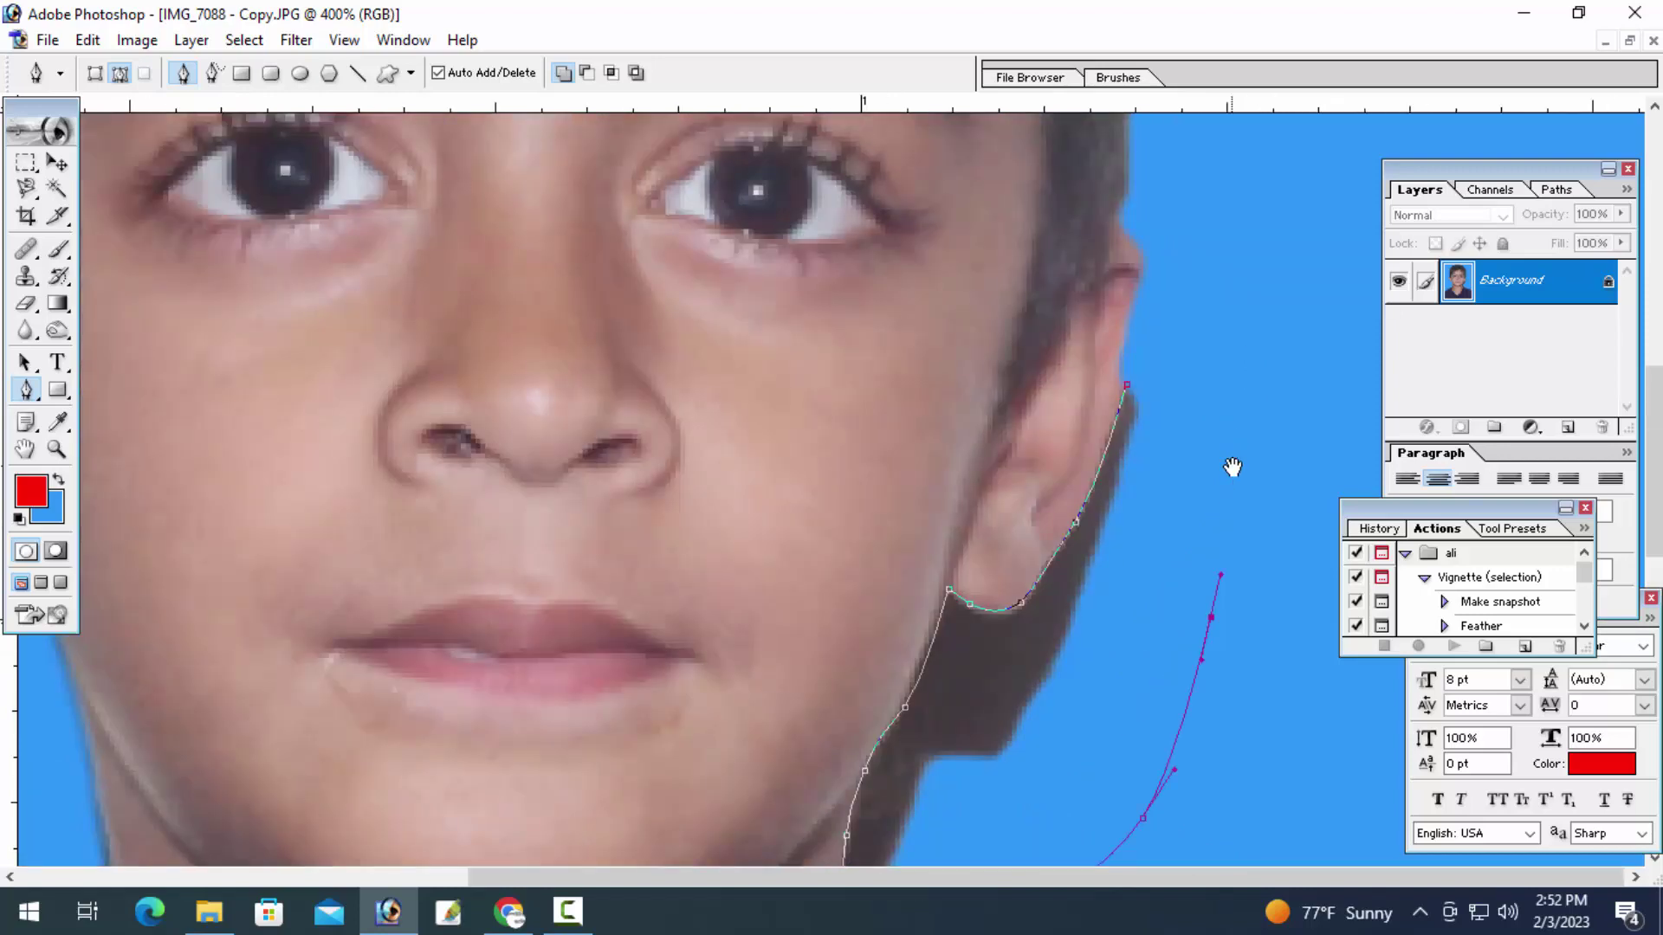
pyautogui.moveTo(1220, 383); pyautogui.dragTo(1151, 328)
pyautogui.click(1128, 394)
# Turn the path into a feathered selection and fill it with the blue background
pyautogui.hotkey('ctrl', 'Return')
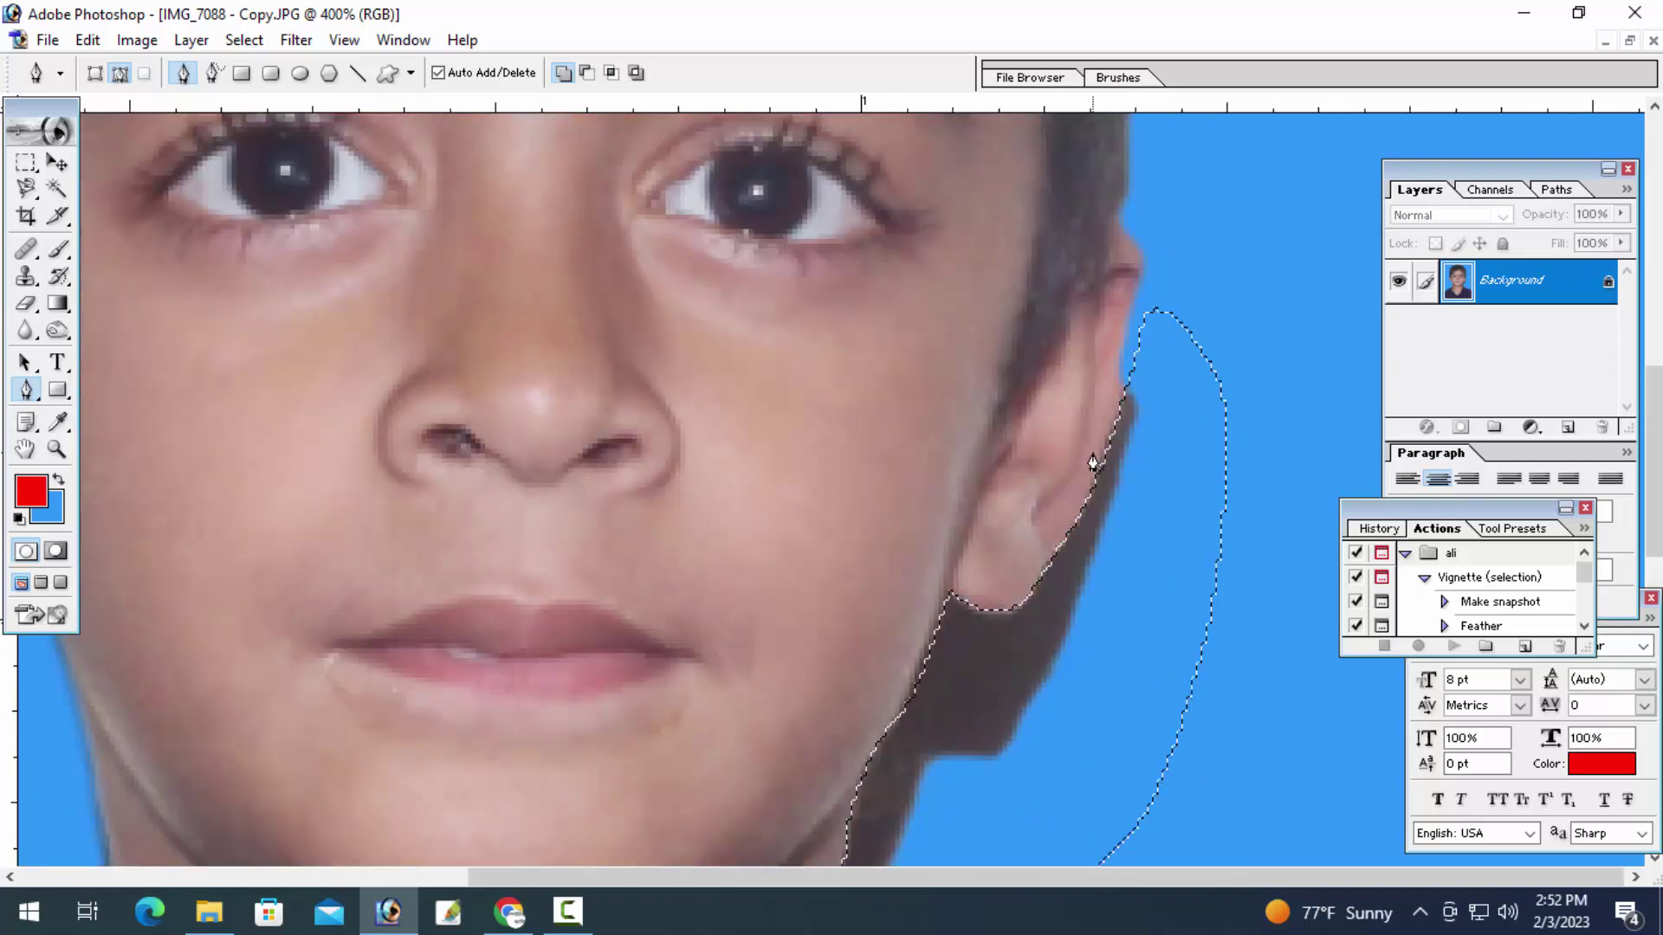
pyautogui.hotkey('ctrl', 'alt', 'd')
pyautogui.press('Return')
pyautogui.press('Delete')
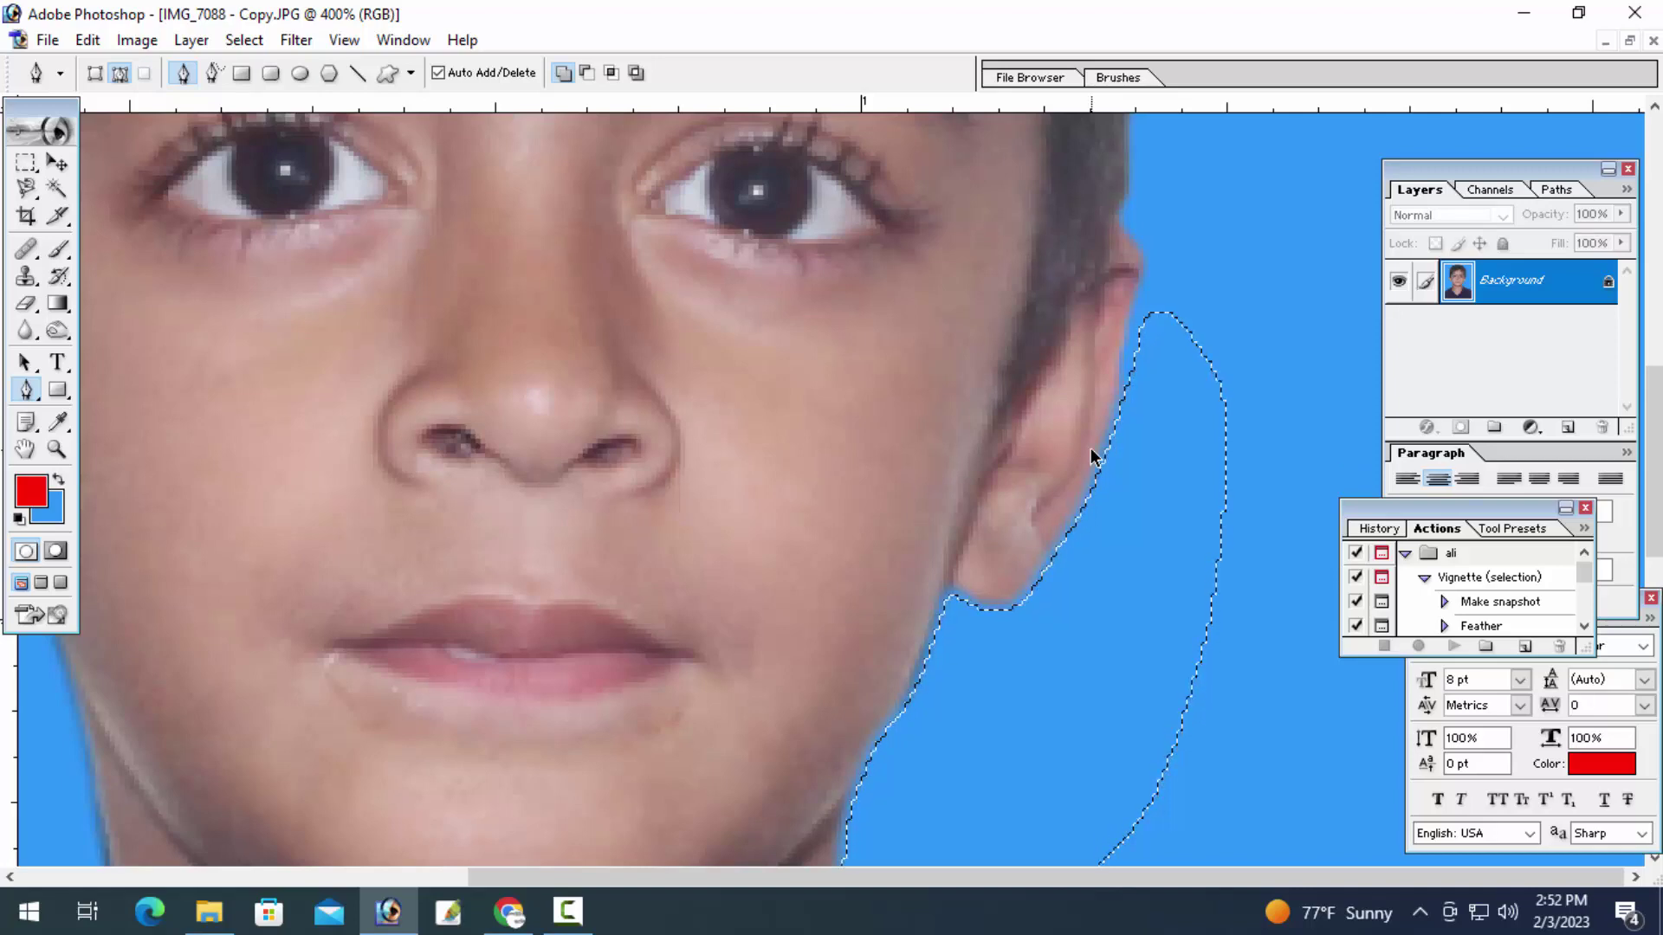
pyautogui.hotkey('ctrl', '-')
pyautogui.hotkey('ctrl', '-')
pyautogui.hotkey('ctrl', '-')
pyautogui.hotkey('ctrl', '+')
pyautogui.hotkey('ctrl', '+')
pyautogui.hotkey('ctrl', '+')
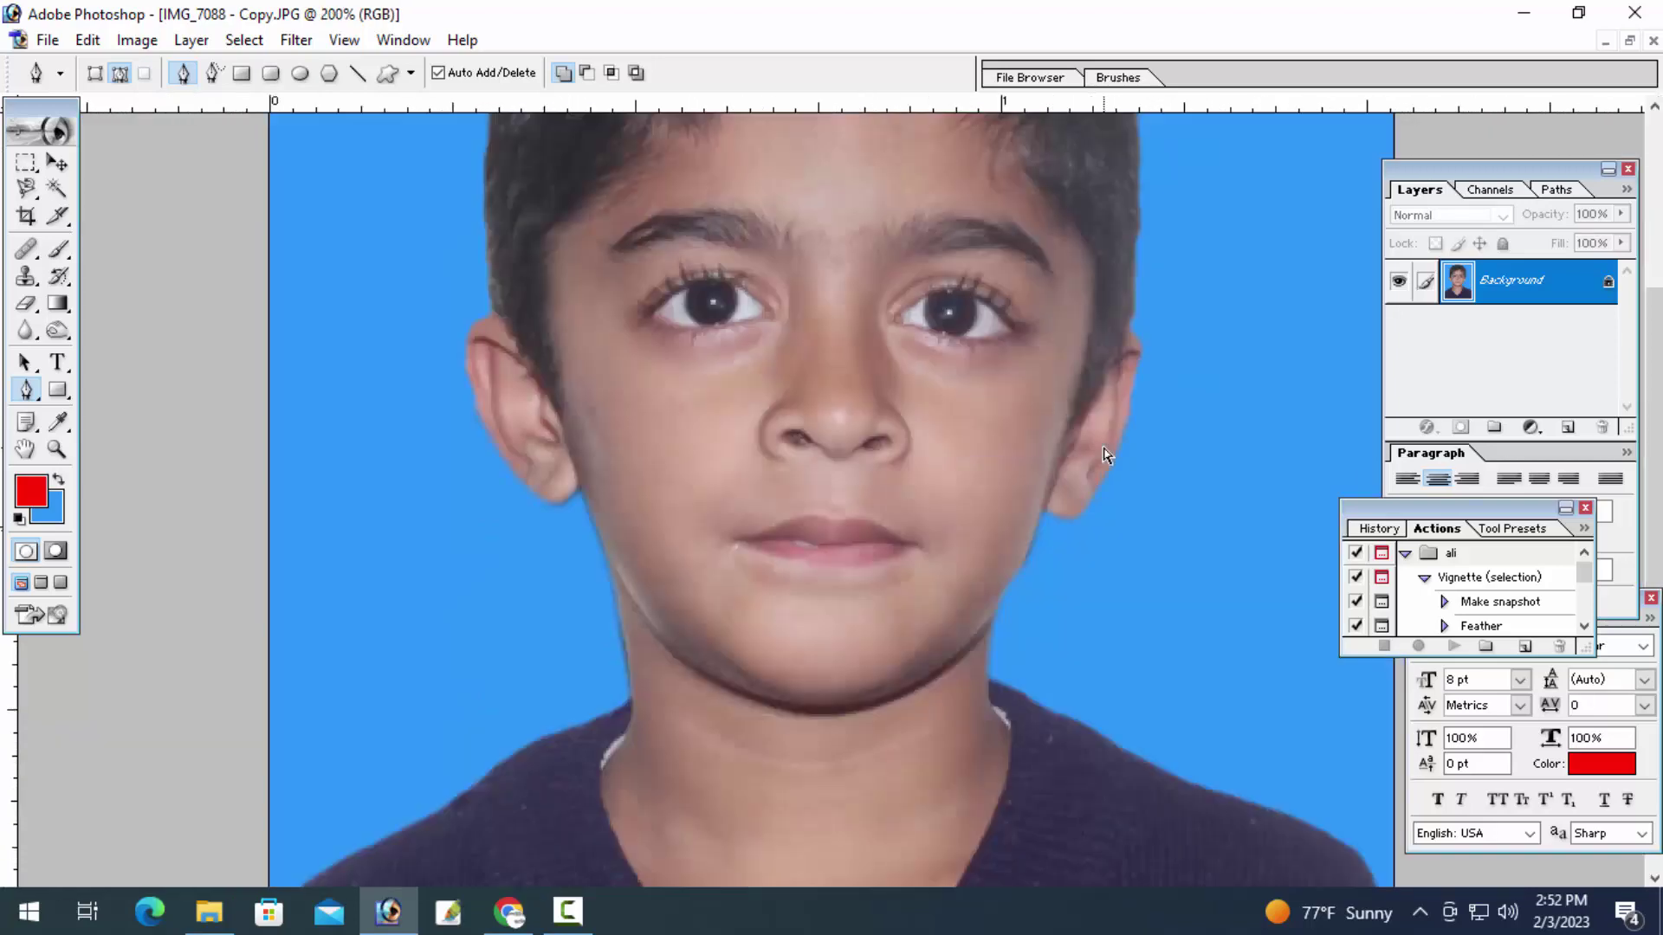
pyautogui.hotkey('ctrl', '+')
pyautogui.hotkey('ctrl', '-')
pyautogui.hotkey('ctrl', '-')
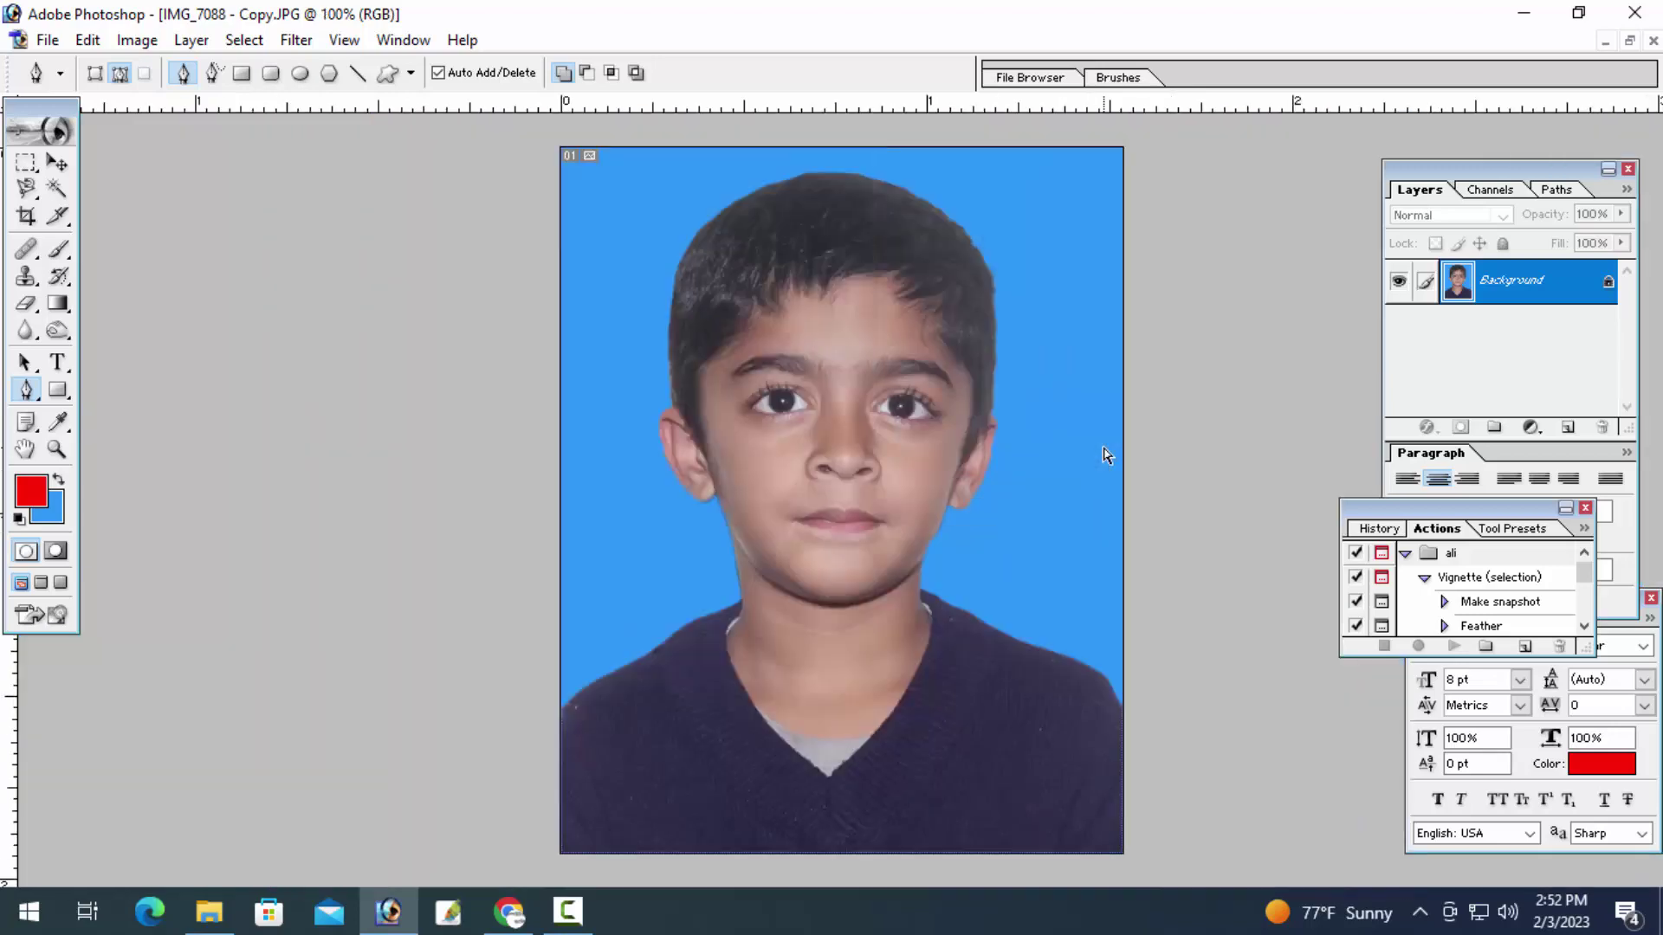
# Clone-stamp away the shadow fringes along the jaw edge at 600% zoom, then zoom out
pyautogui.hotkey('ctrl', '+')
pyautogui.hotkey('ctrl', '+')
pyautogui.hotkey('ctrl', '+')
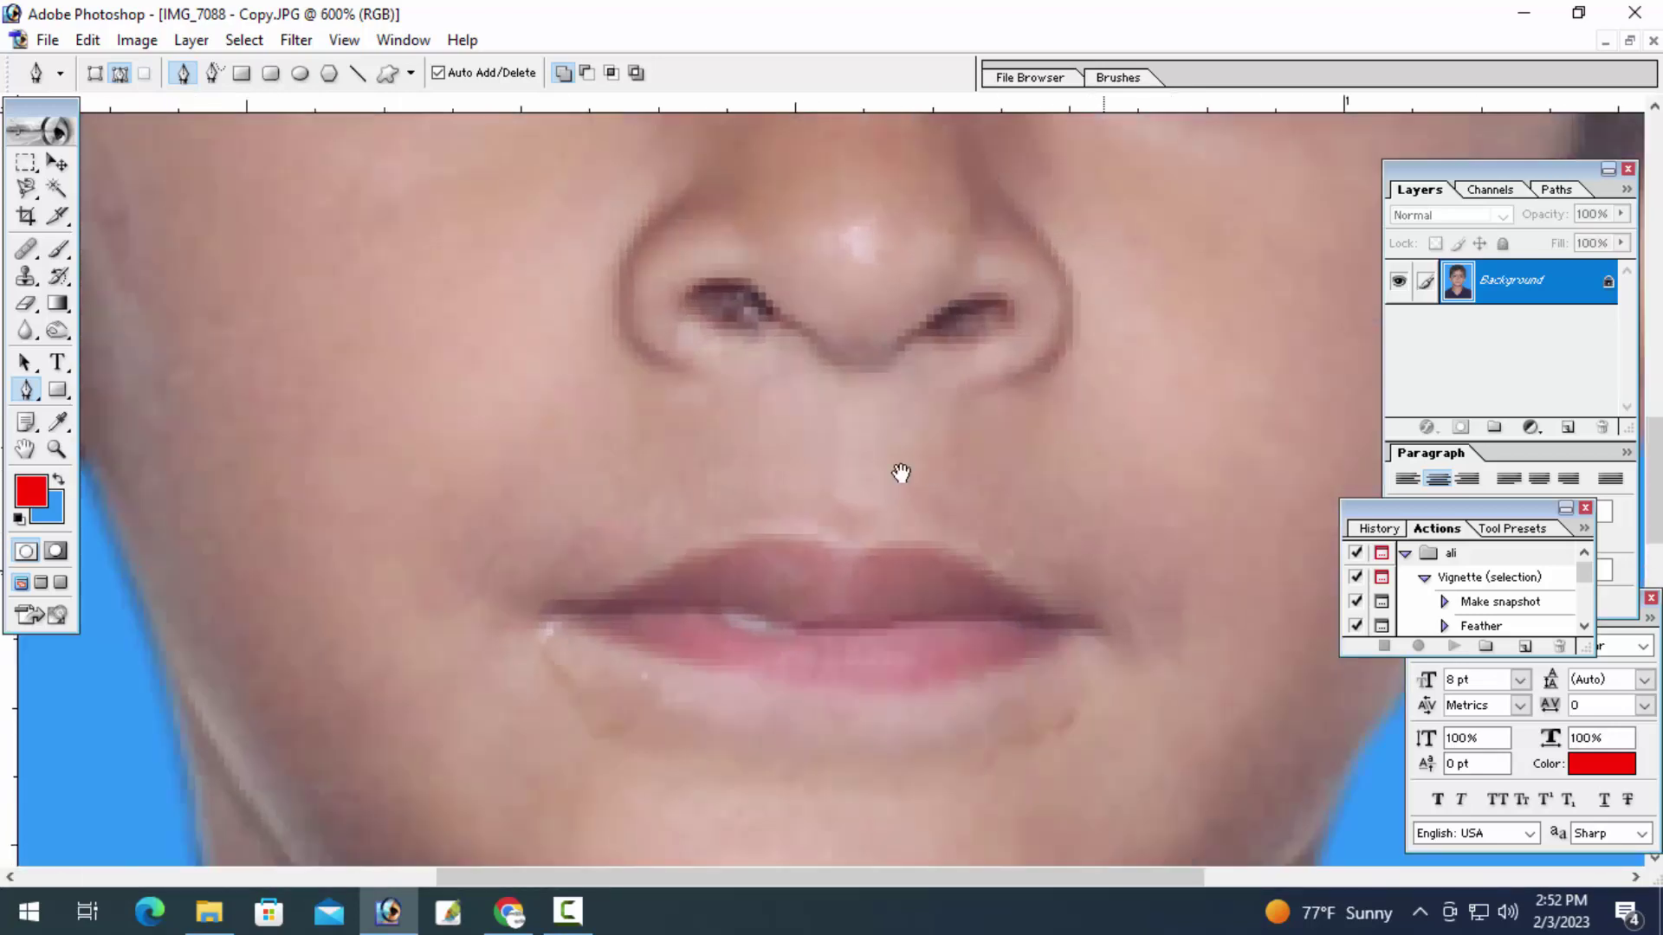
pyautogui.moveTo(726, 530)
pyautogui.mouseDown()
pyautogui.moveTo(760, 508)
pyautogui.moveTo(965, 482)
pyautogui.moveTo(809, 505)
pyautogui.mouseUp()
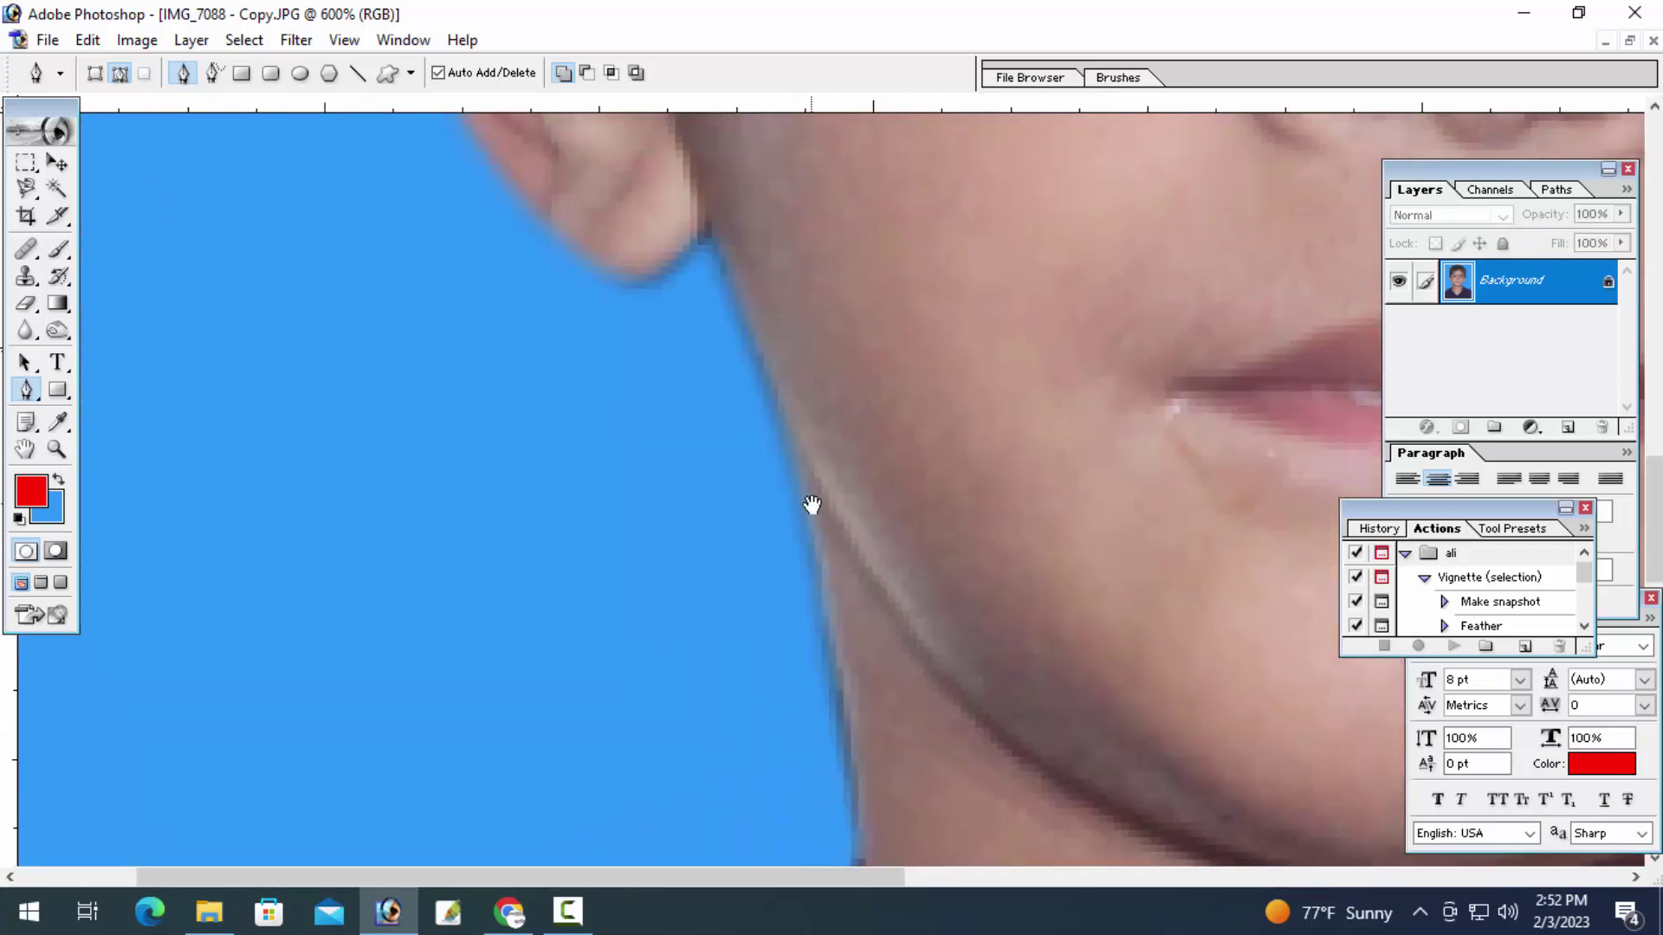
pyautogui.press('s')
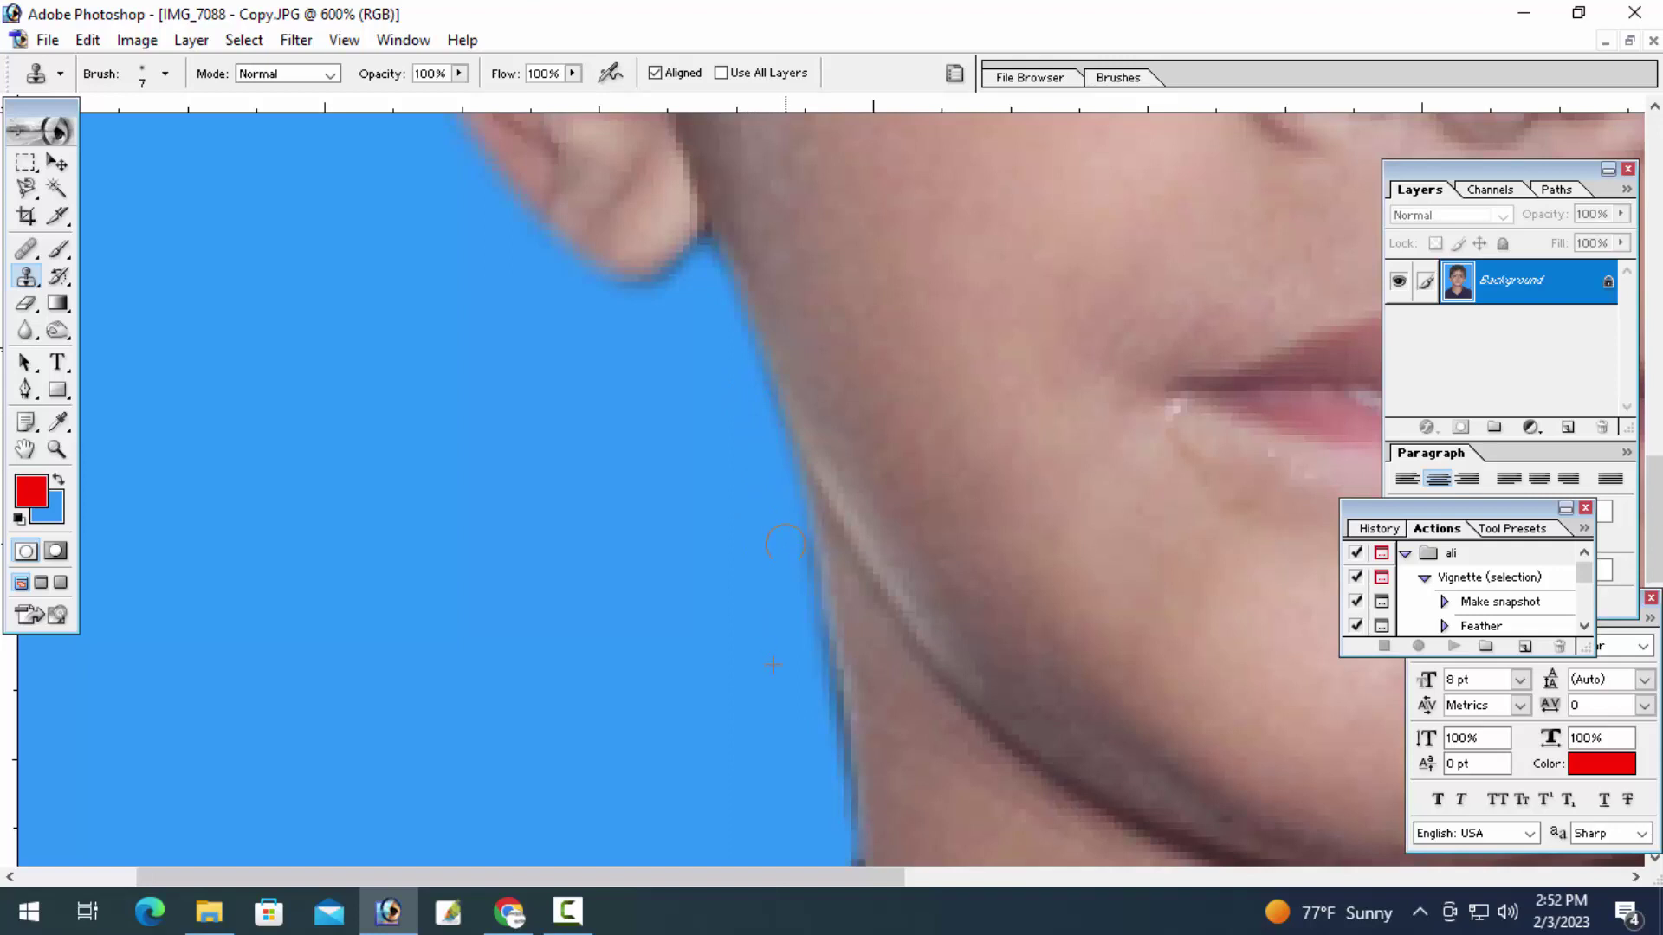
pyautogui.moveTo(790, 684); pyautogui.dragTo(776, 483)
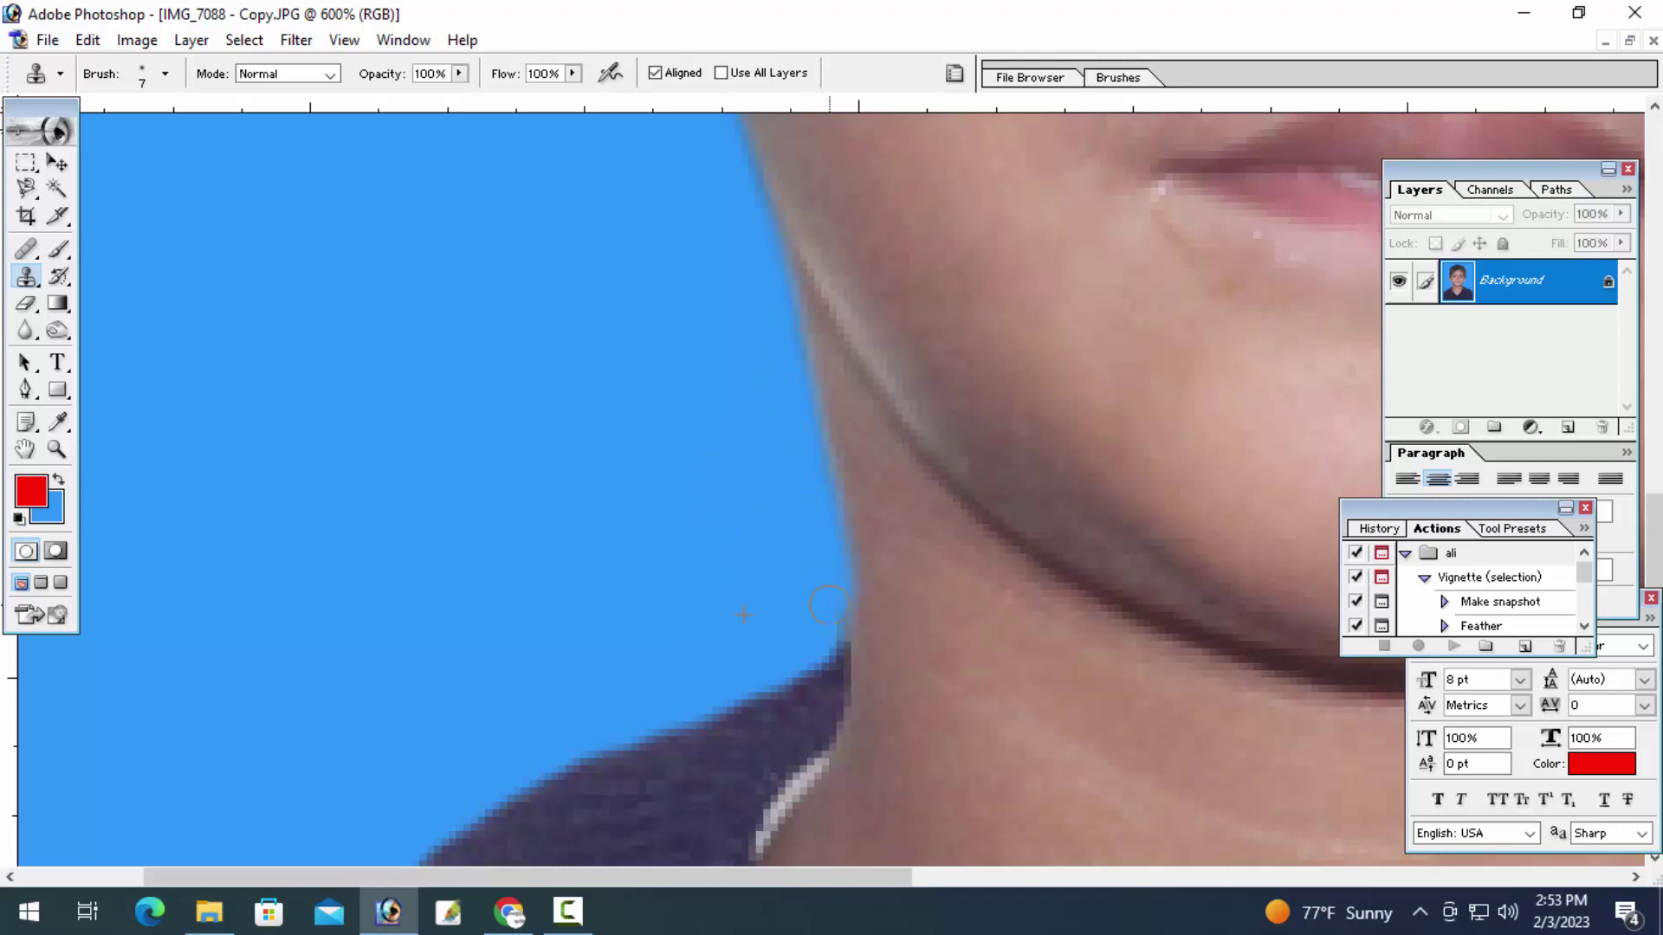
pyautogui.press('z')
pyautogui.keyDown('alt'); pyautogui.click(953, 554); pyautogui.keyUp('alt')
# Duplicate the photo to Layer 1 in Soft Light mode, then zoom in to 400%
pyautogui.keyDown('alt'); pyautogui.click(952, 554); pyautogui.keyUp('alt')
pyautogui.keyDown('alt'); pyautogui.click(953, 554); pyautogui.keyUp('alt')
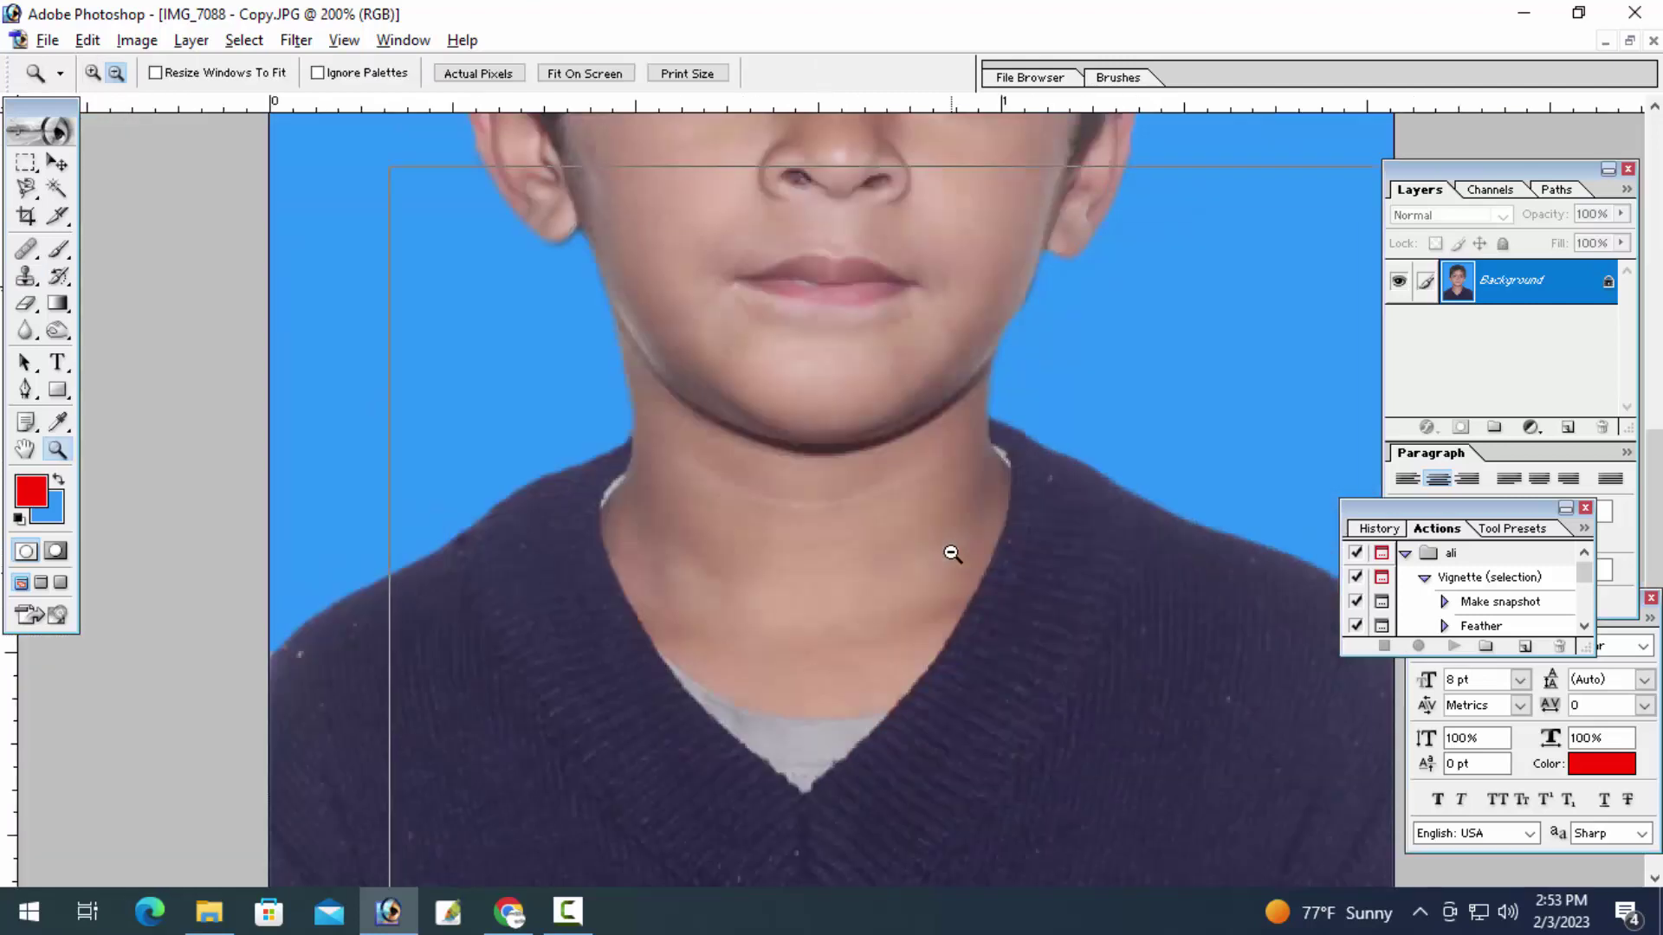
pyautogui.keyDown('alt'); pyautogui.click(953, 554); pyautogui.keyUp('alt')
pyautogui.click(951, 506)
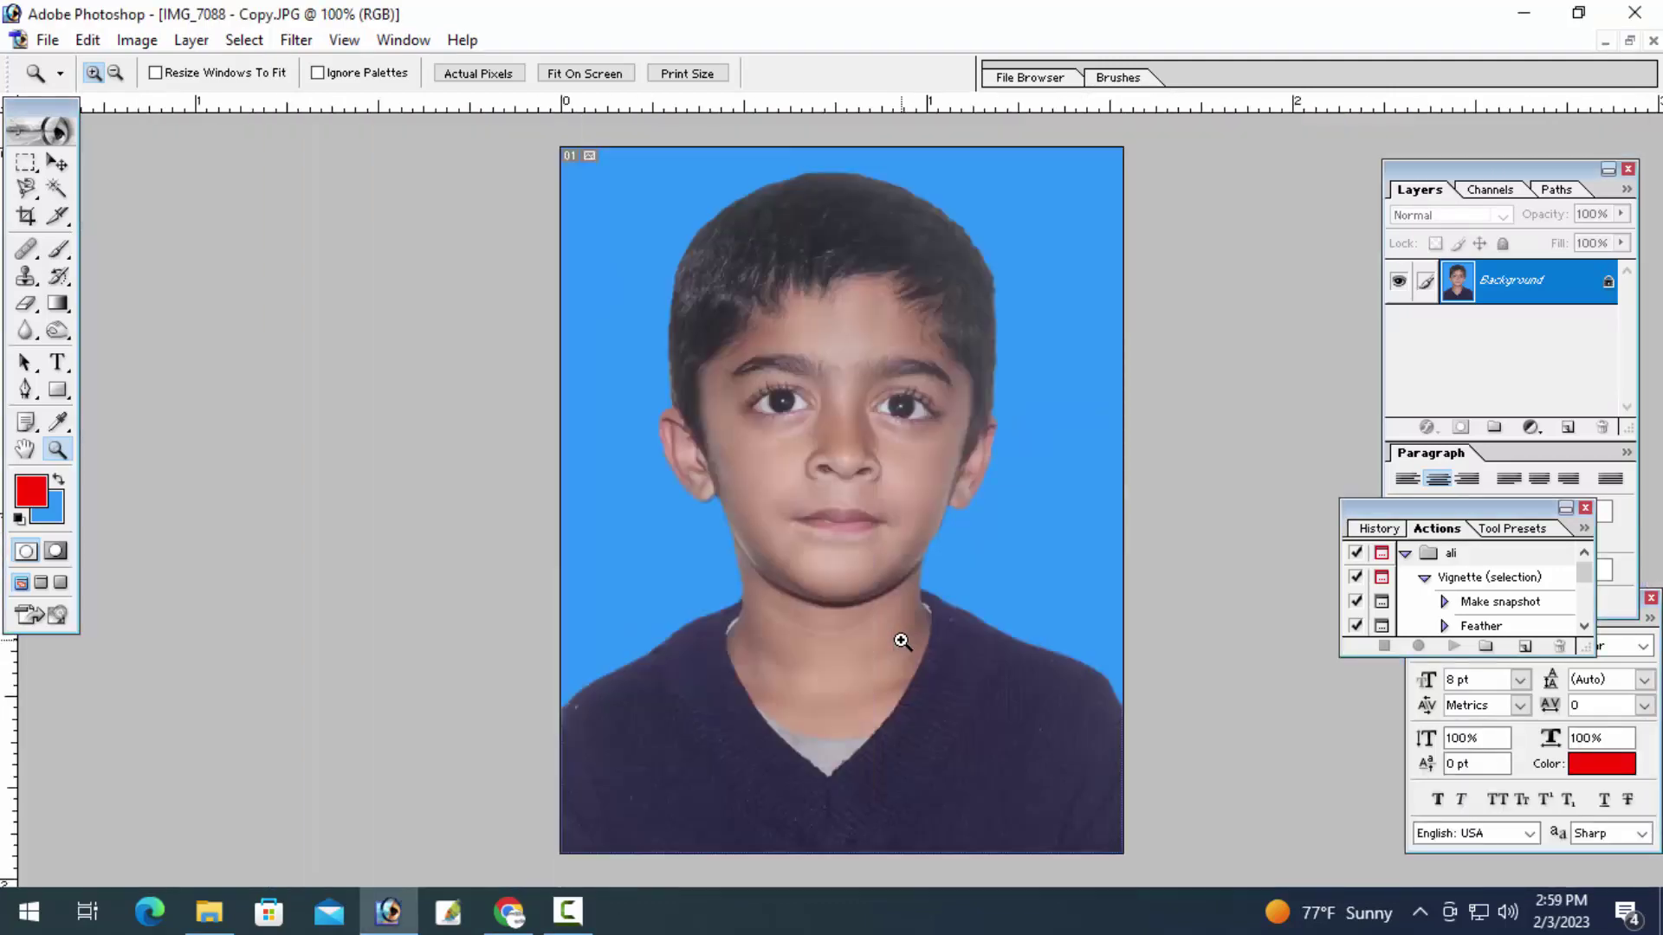
pyautogui.hotkey('ctrl', 'j')
pyautogui.click(1463, 217)
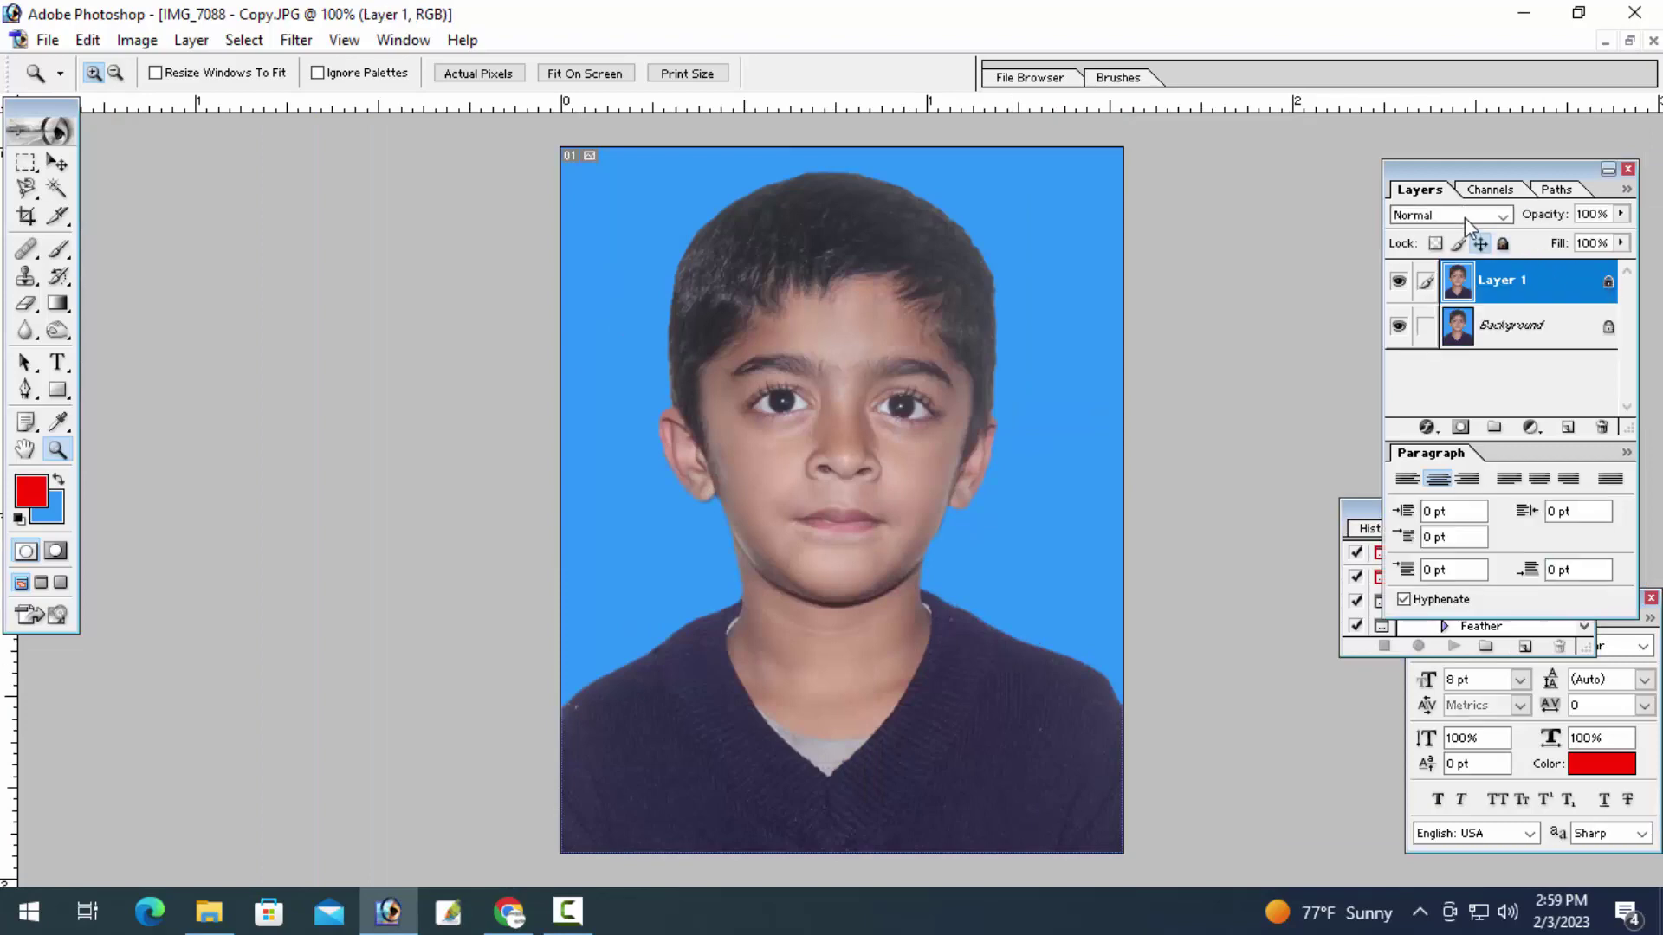
pyautogui.click(1418, 438)
pyautogui.hotkey('ctrl', '+')
pyautogui.hotkey('ctrl', '+')
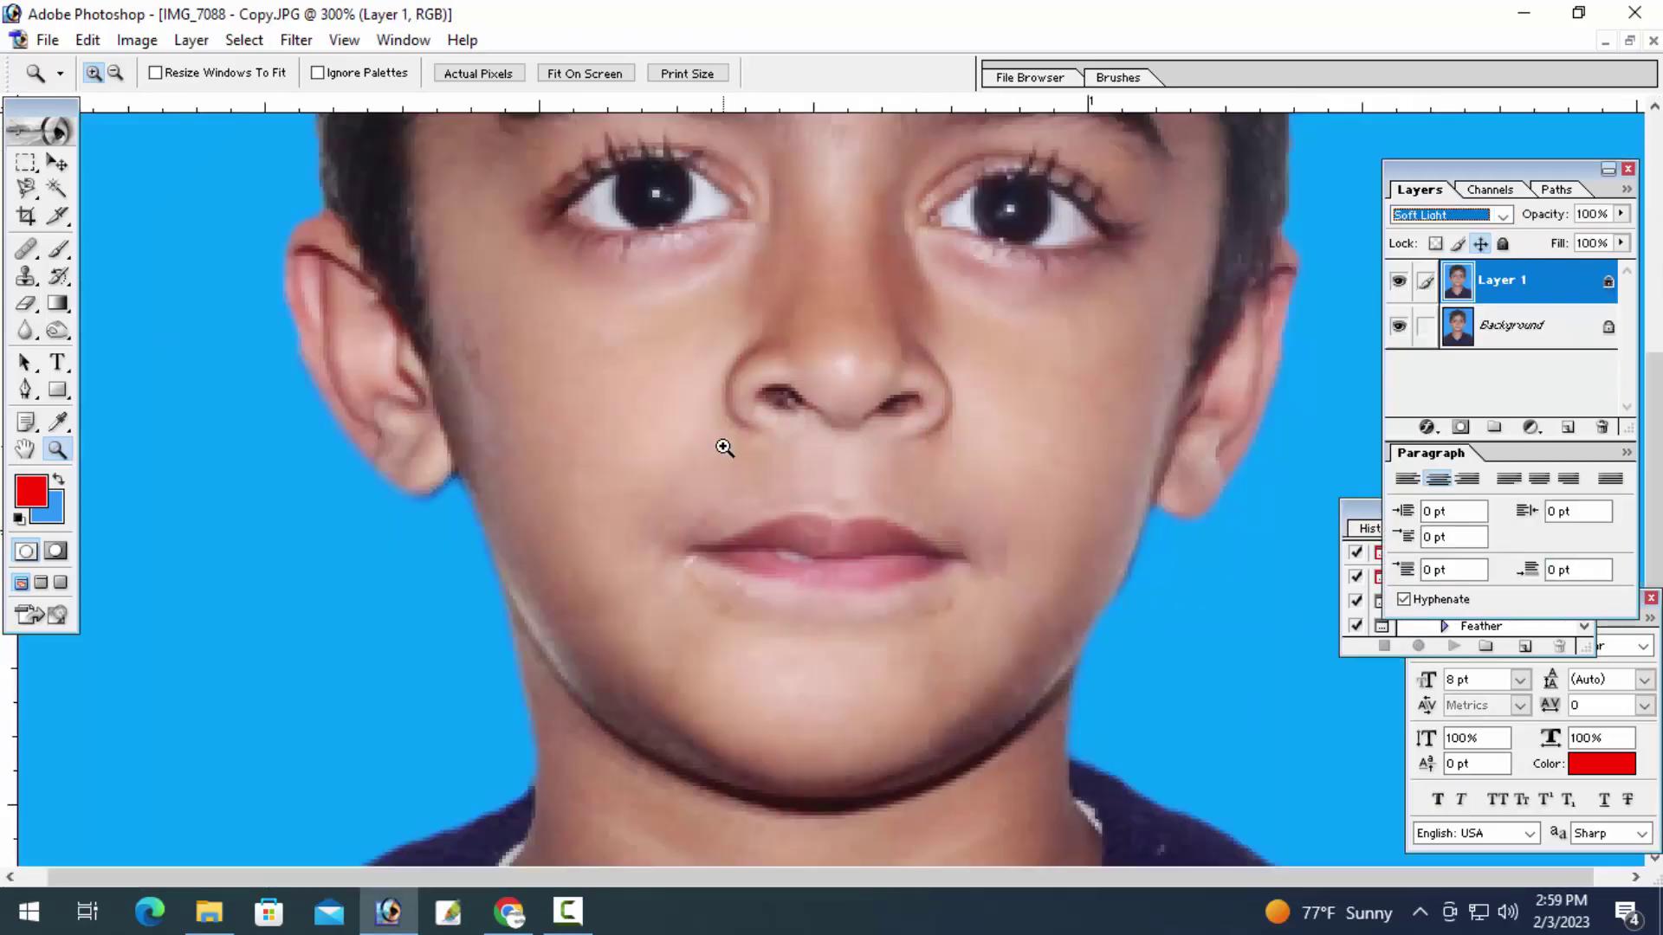
pyautogui.hotkey('ctrl', '+')
pyautogui.moveTo(718, 468); pyautogui.dragTo(824, 545)
# On the Background layer, heal the spots beside the inner eye corner and the nose
pyautogui.click(1550, 327)
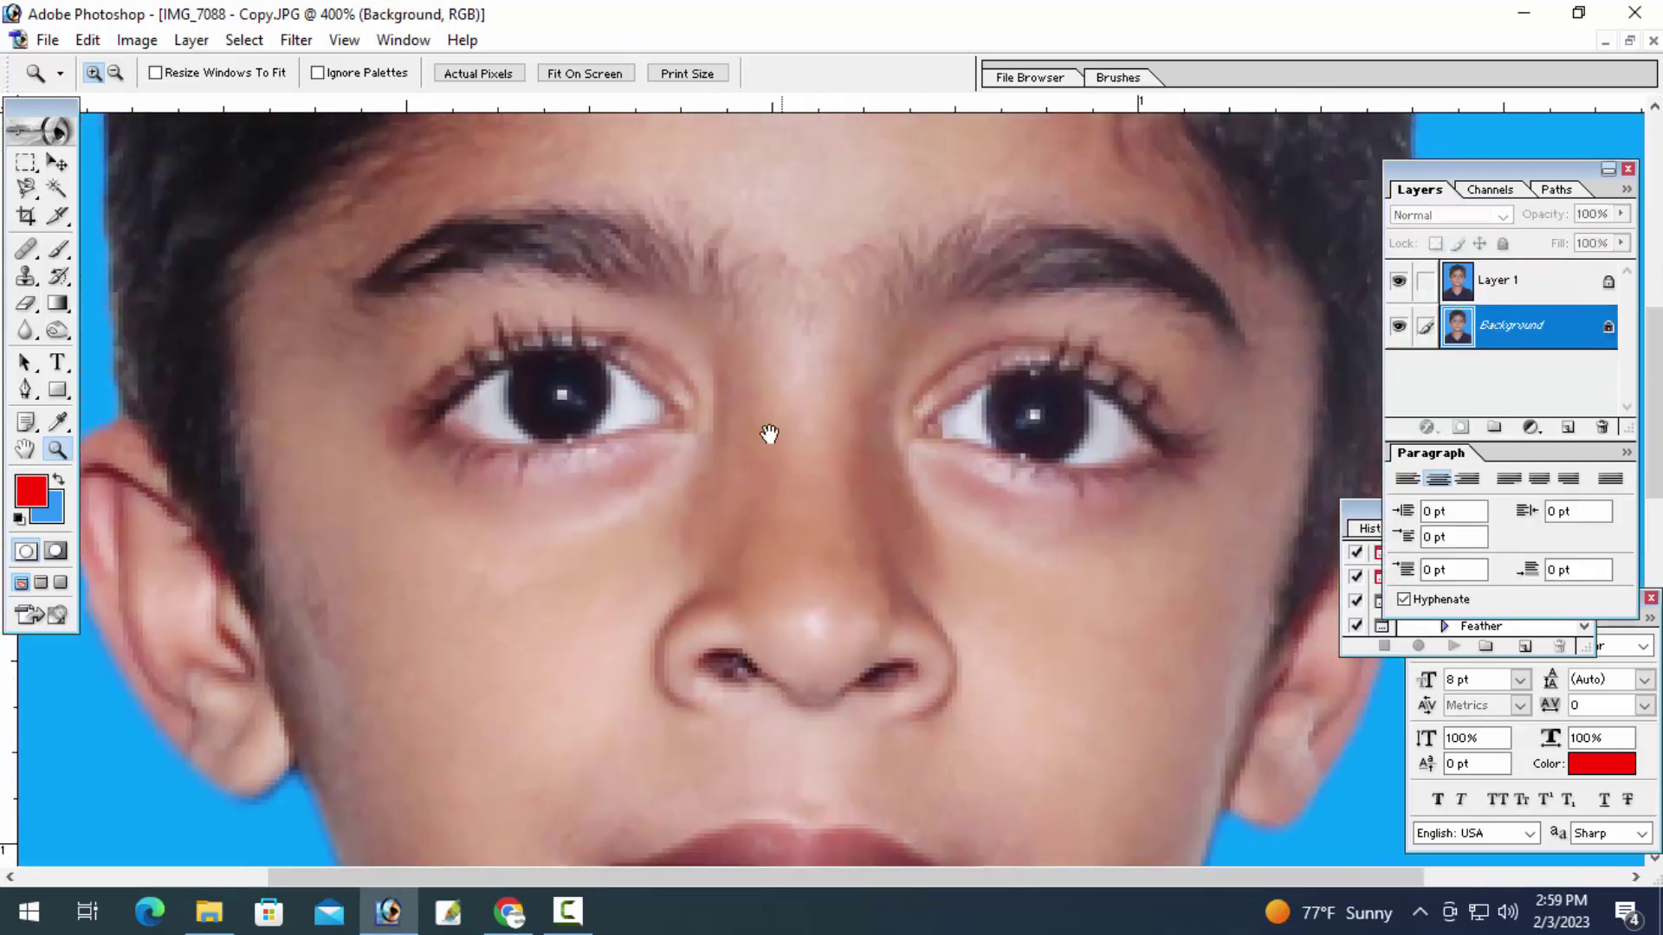
pyautogui.moveTo(768, 434); pyautogui.dragTo(720, 453)
pyautogui.press('j')
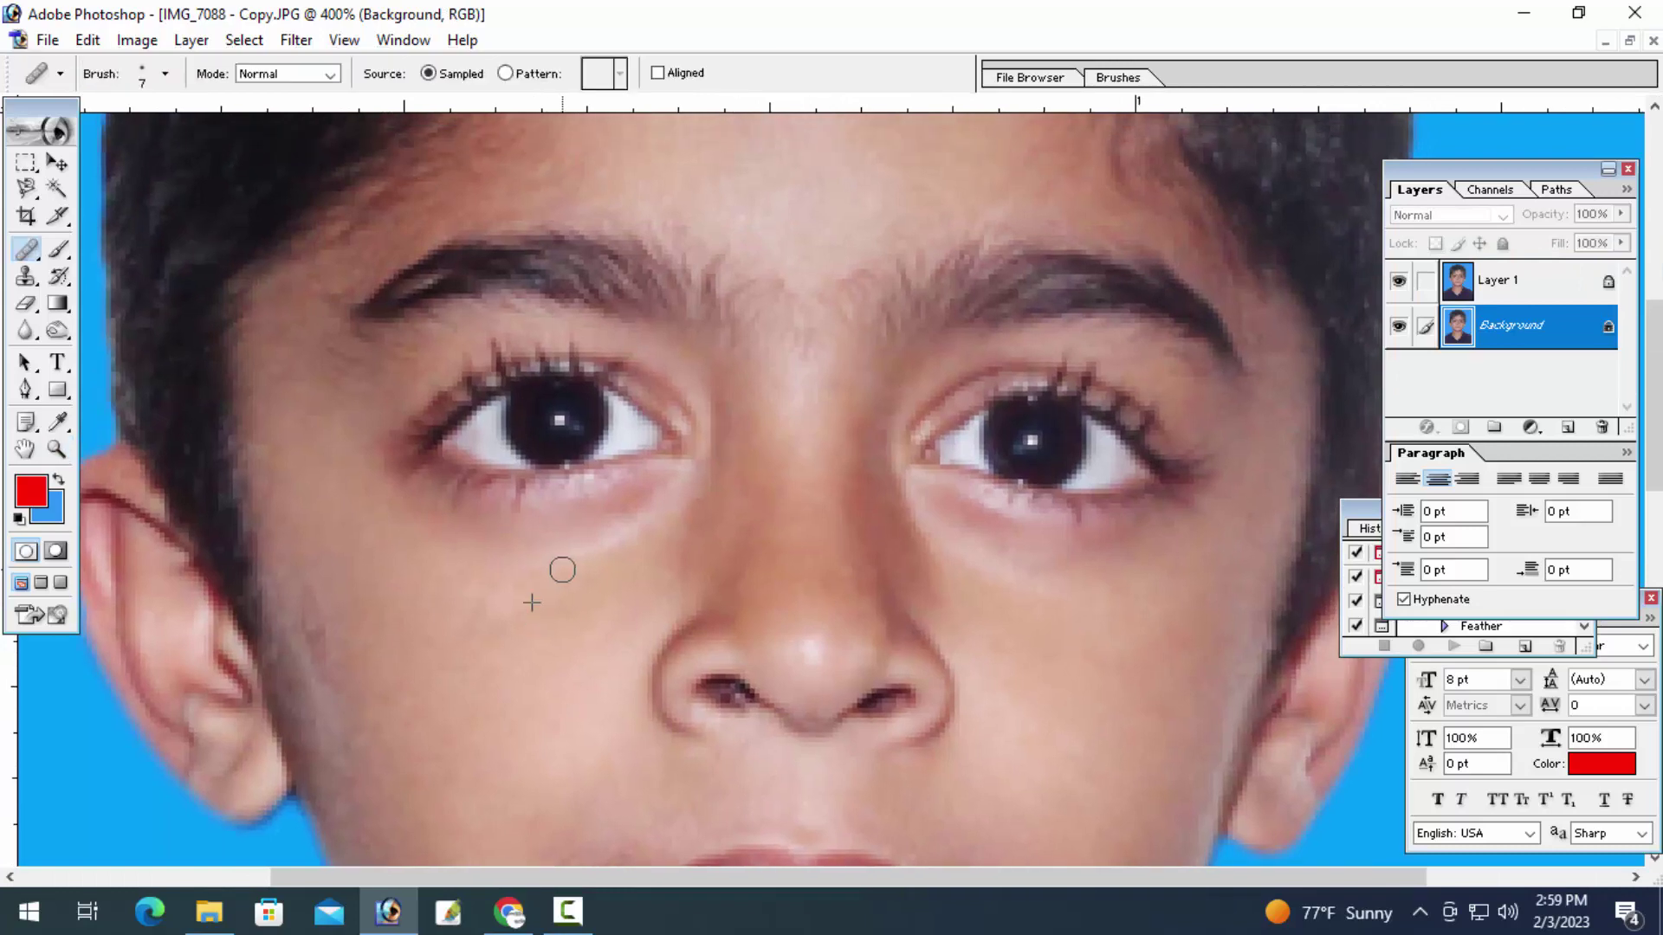
pyautogui.click(709, 458)
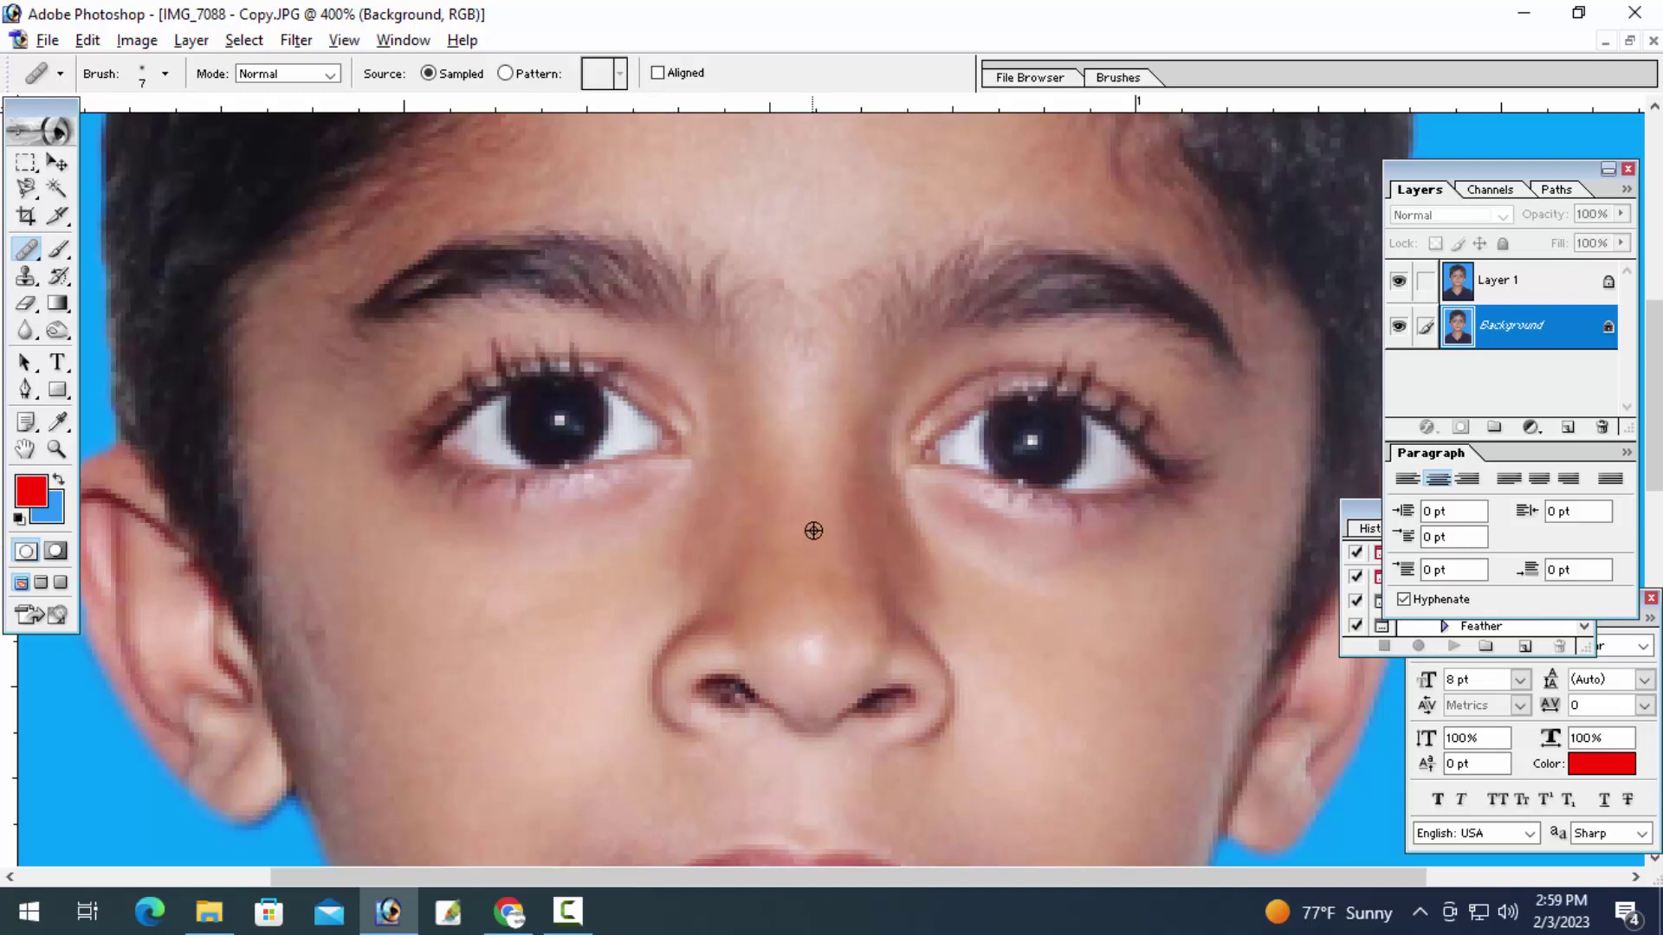
pyautogui.click(877, 597)
pyautogui.click(839, 623)
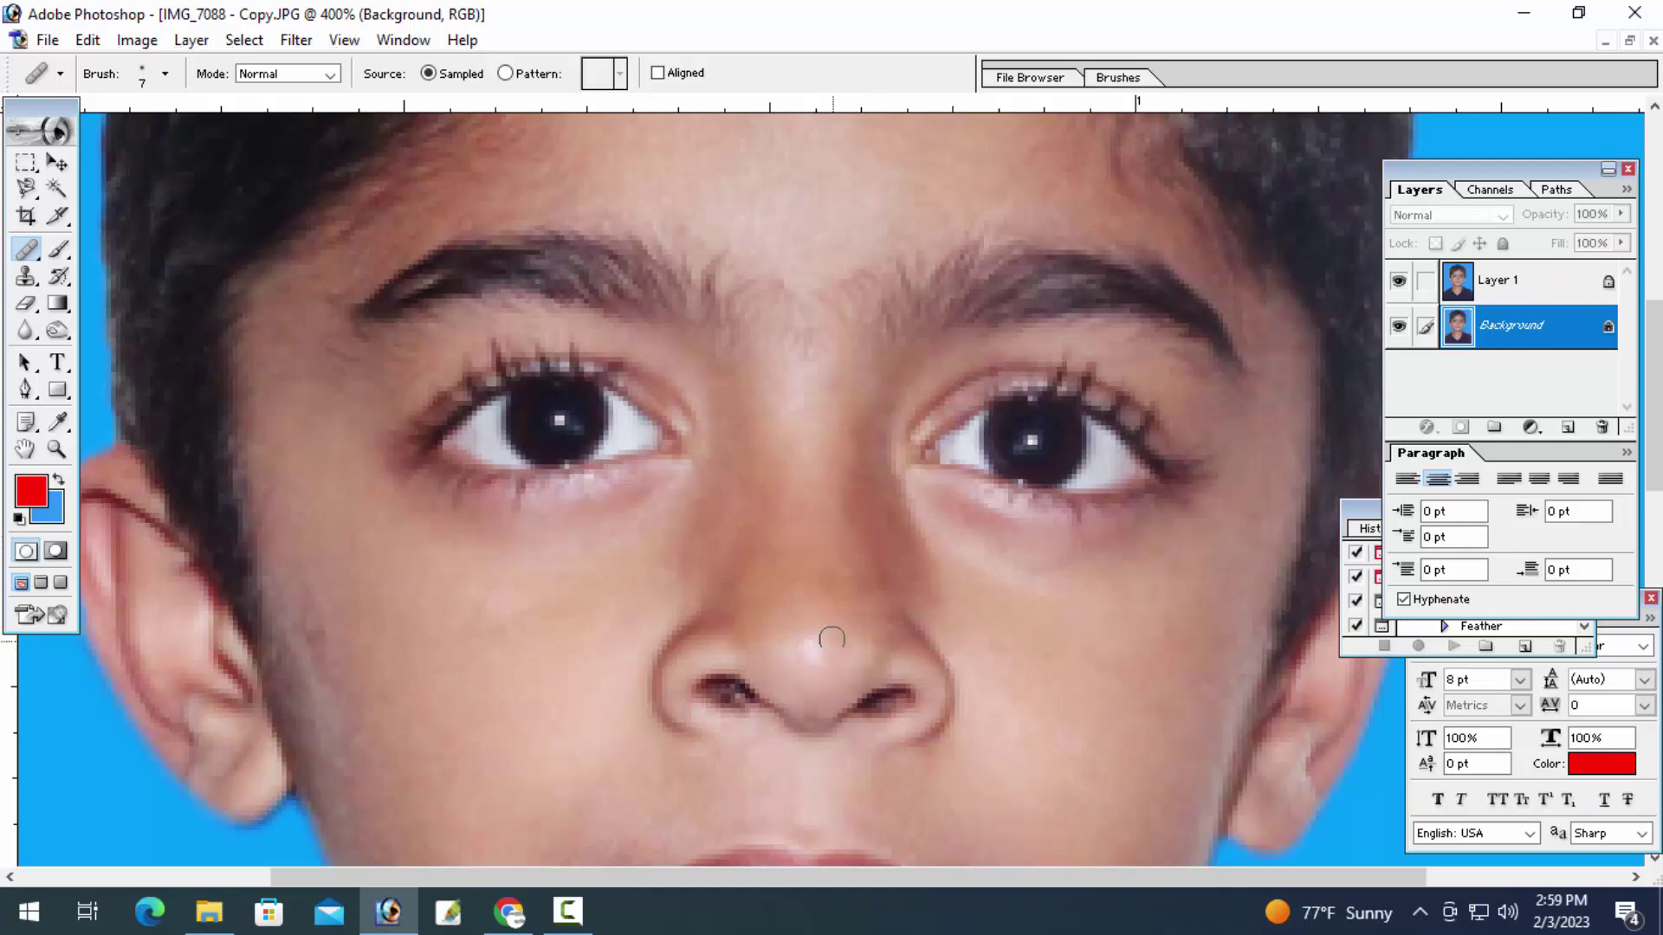
# Heal the jawline spot and the pale crease across the neck, then zoom out
pyautogui.scroll(-1, 780, 568)
pyautogui.scroll(-4, 792, 576)
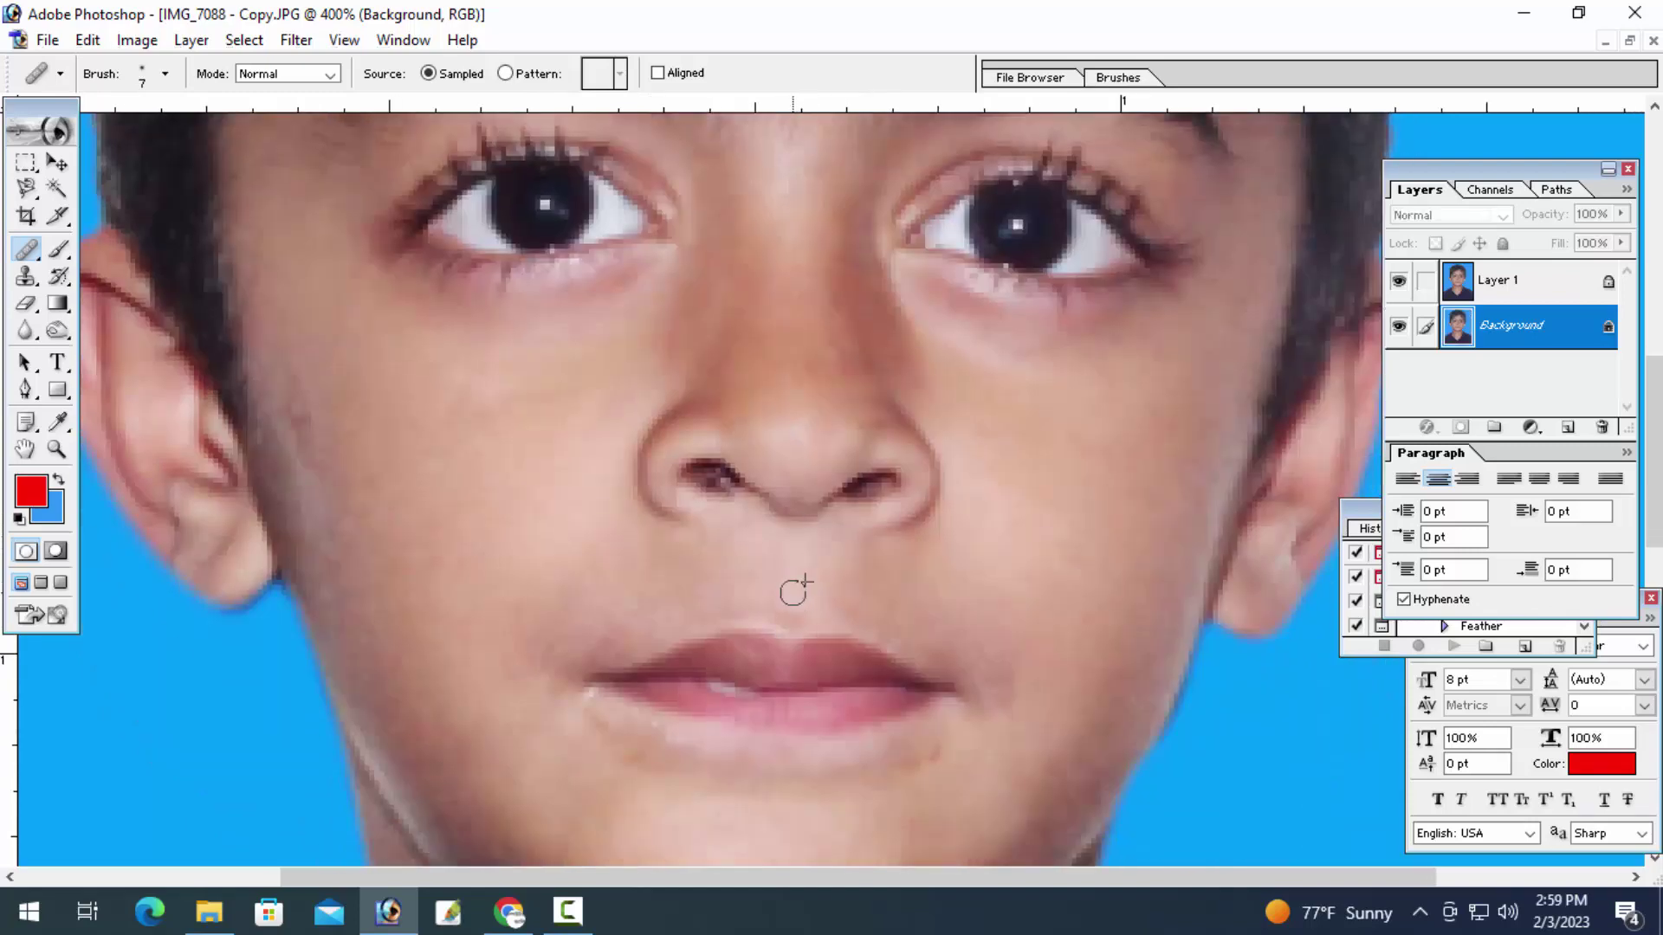
pyautogui.scroll(-4, 790, 587)
pyautogui.hscroll(2, 615, 584)
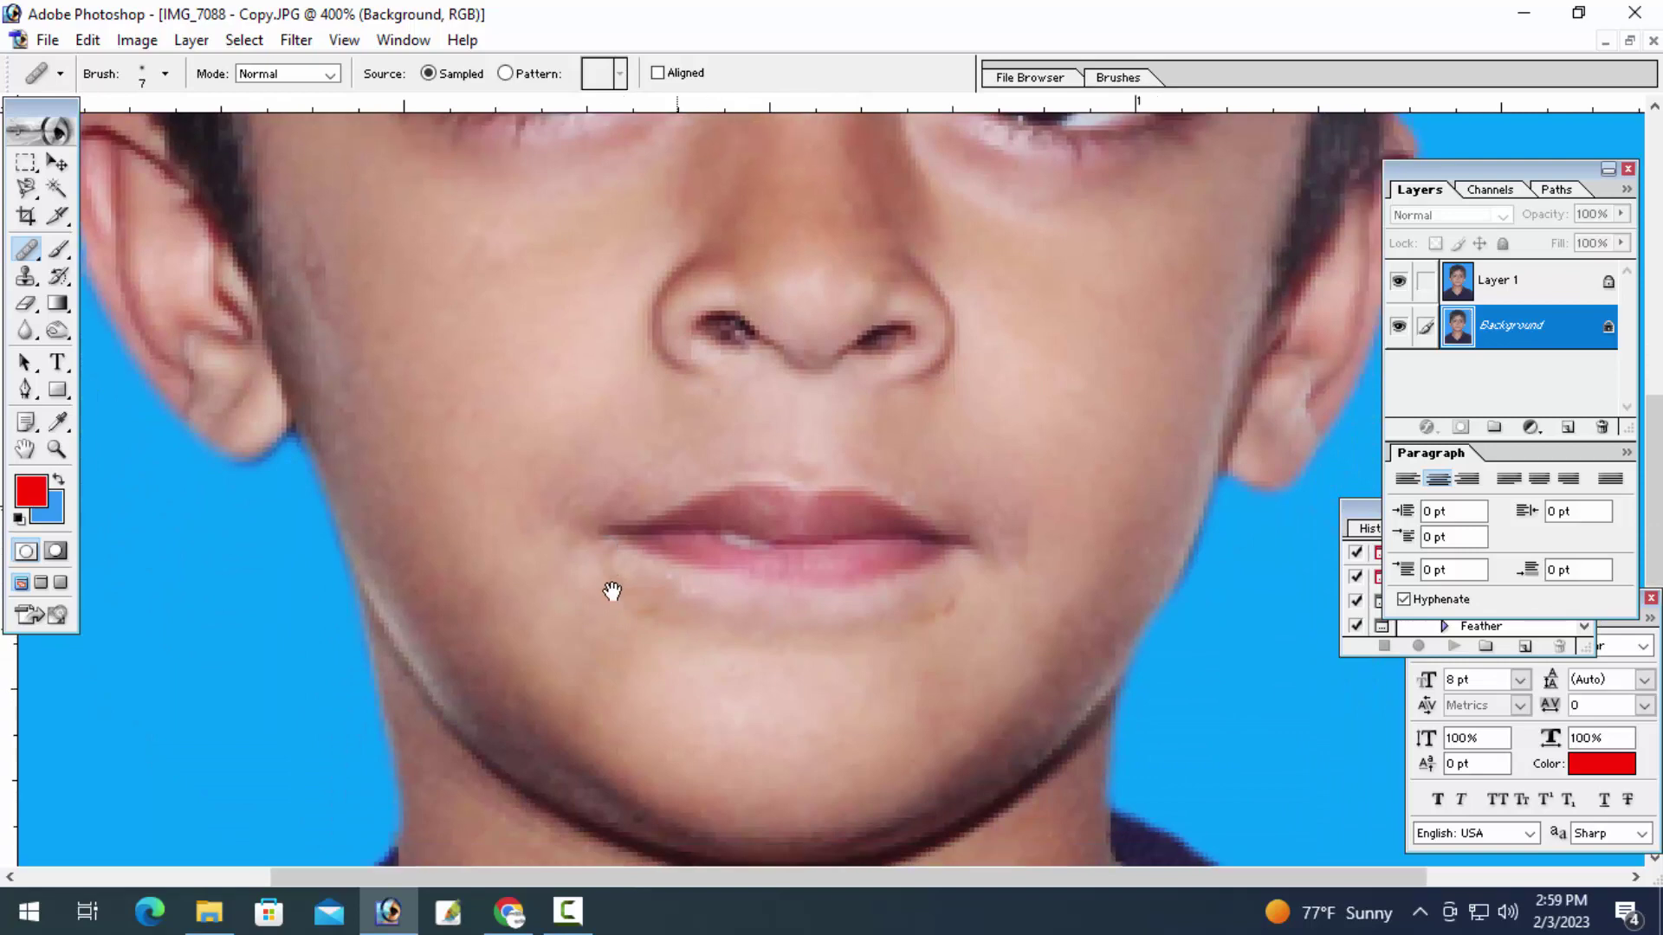
pyautogui.scroll(-4, 771, 602)
pyautogui.hscroll(1, 780, 563)
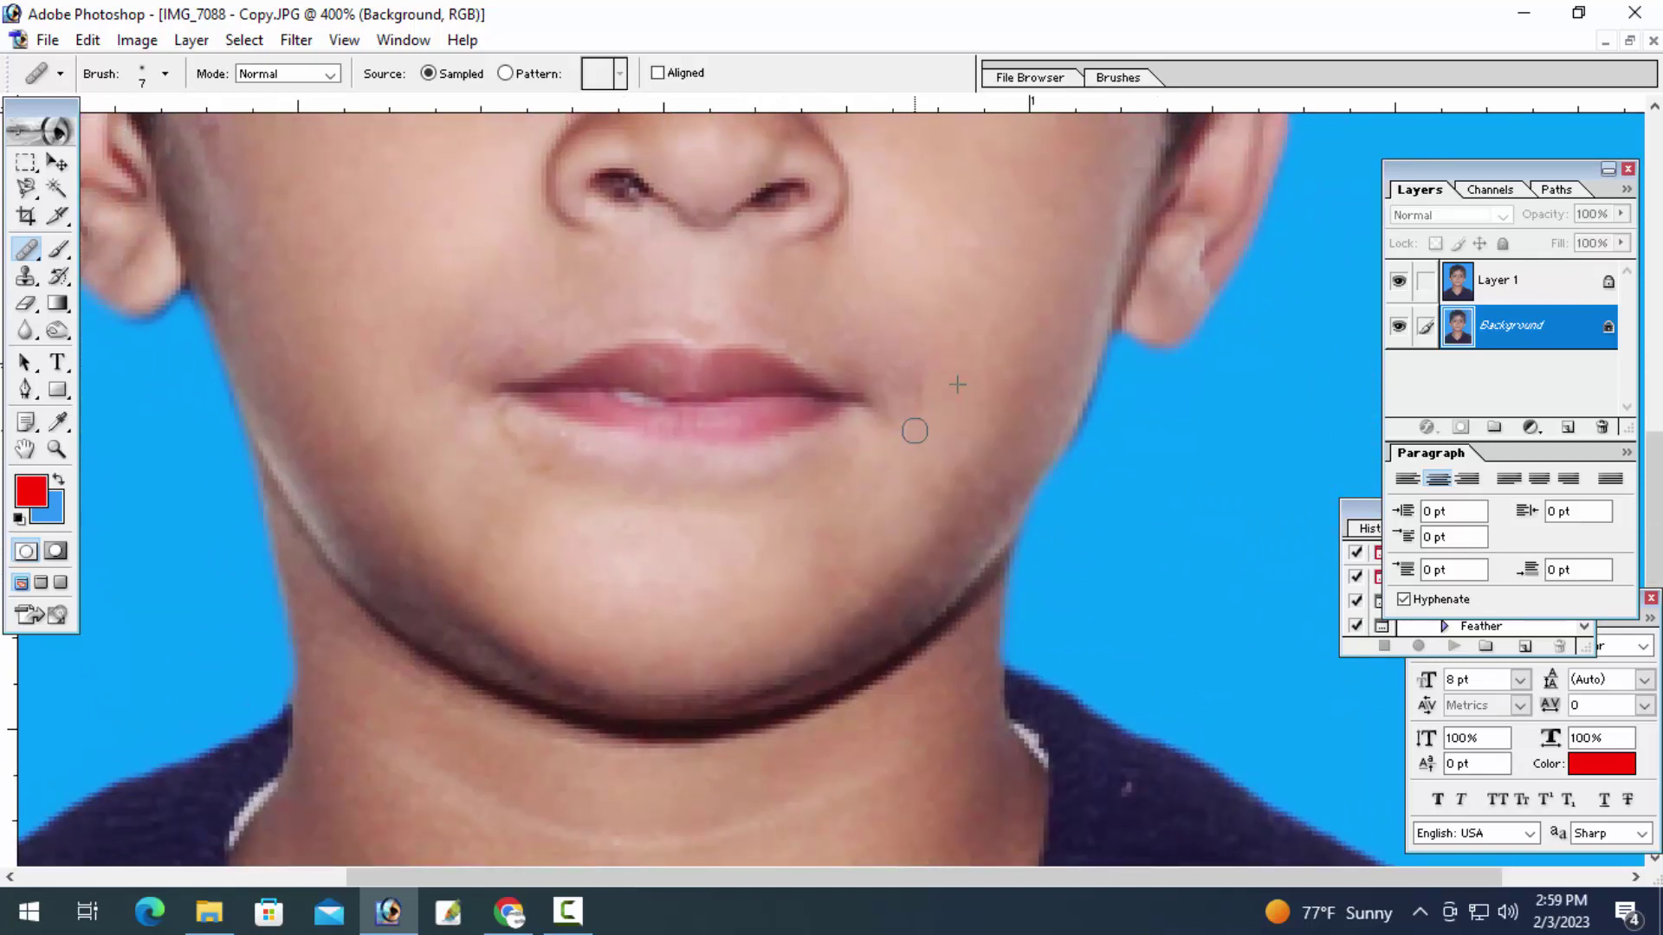
pyautogui.hscroll(-2, 866, 476)
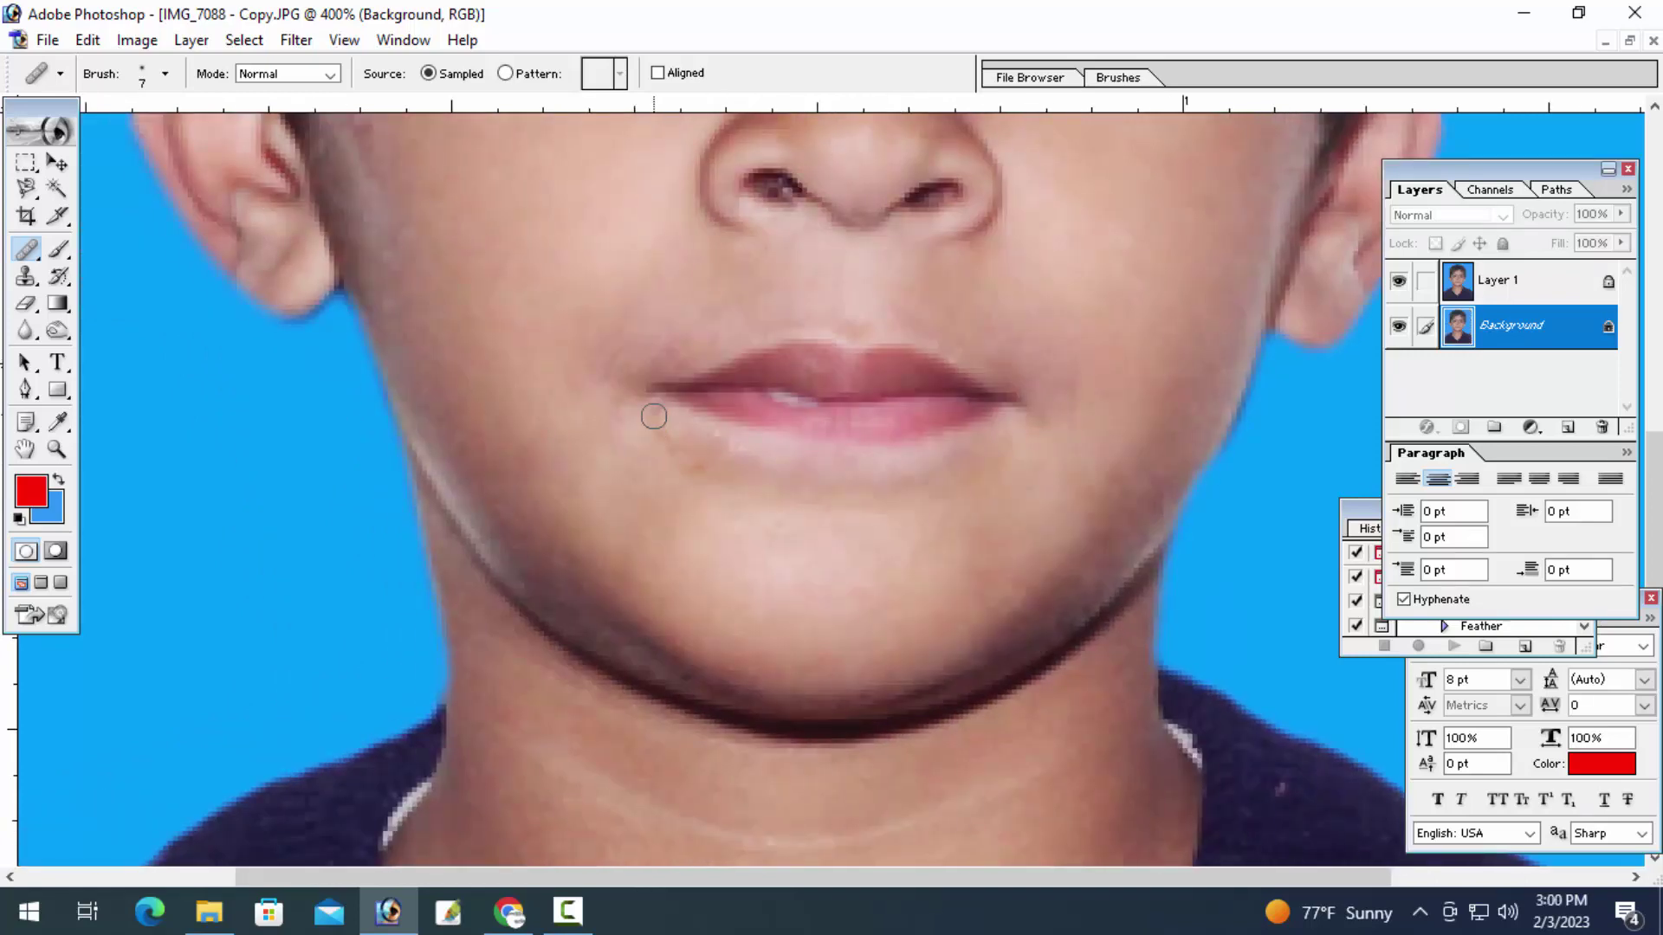
pyautogui.moveTo(638, 476); pyautogui.dragTo(617, 428)
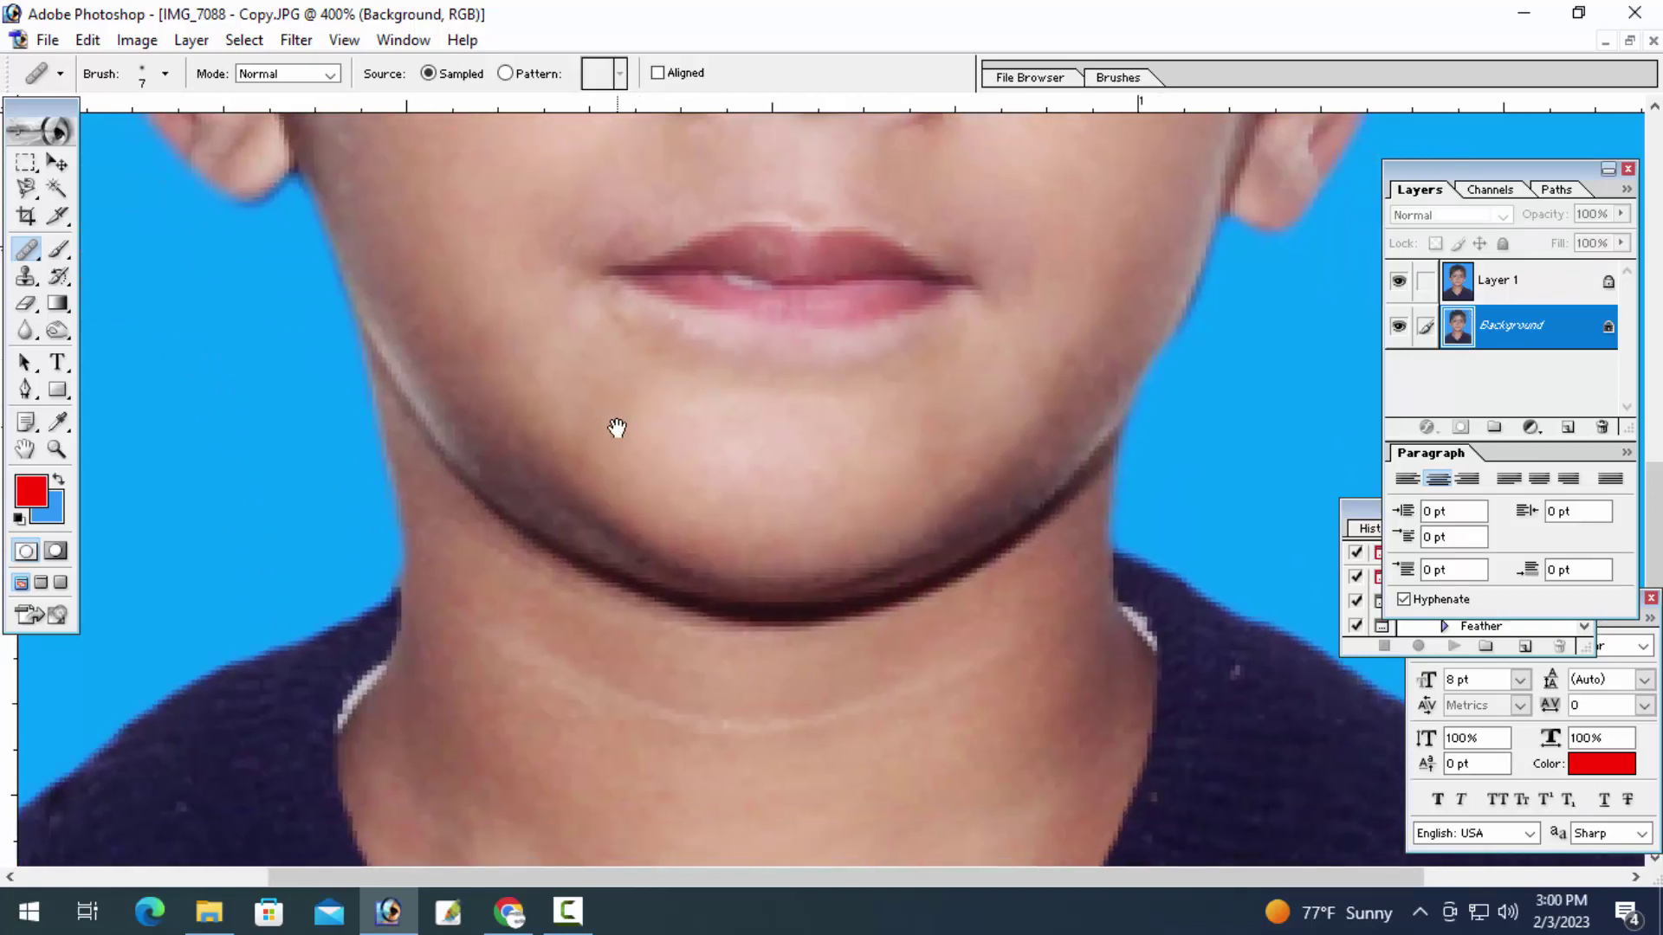
pyautogui.click(663, 545)
pyautogui.scroll(-2, 857, 523)
pyautogui.click(724, 576)
pyautogui.click(658, 565)
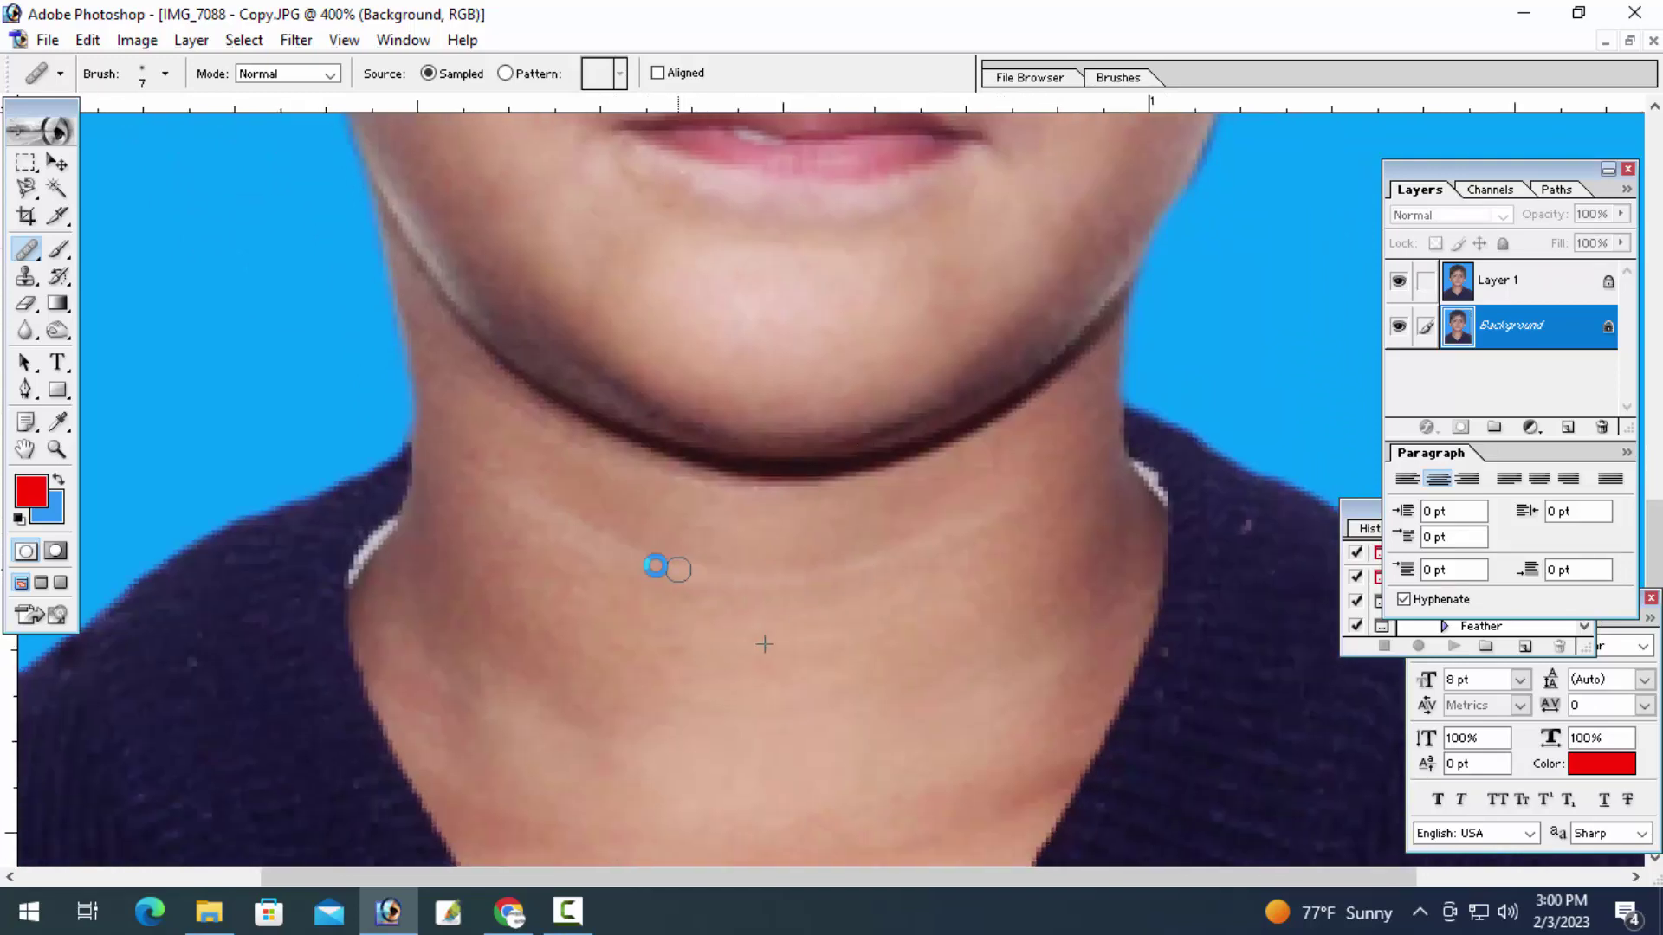
pyautogui.click(617, 544)
pyautogui.press('z')
pyautogui.keyDown('alt'); pyautogui.click(749, 654); pyautogui.keyUp('alt')
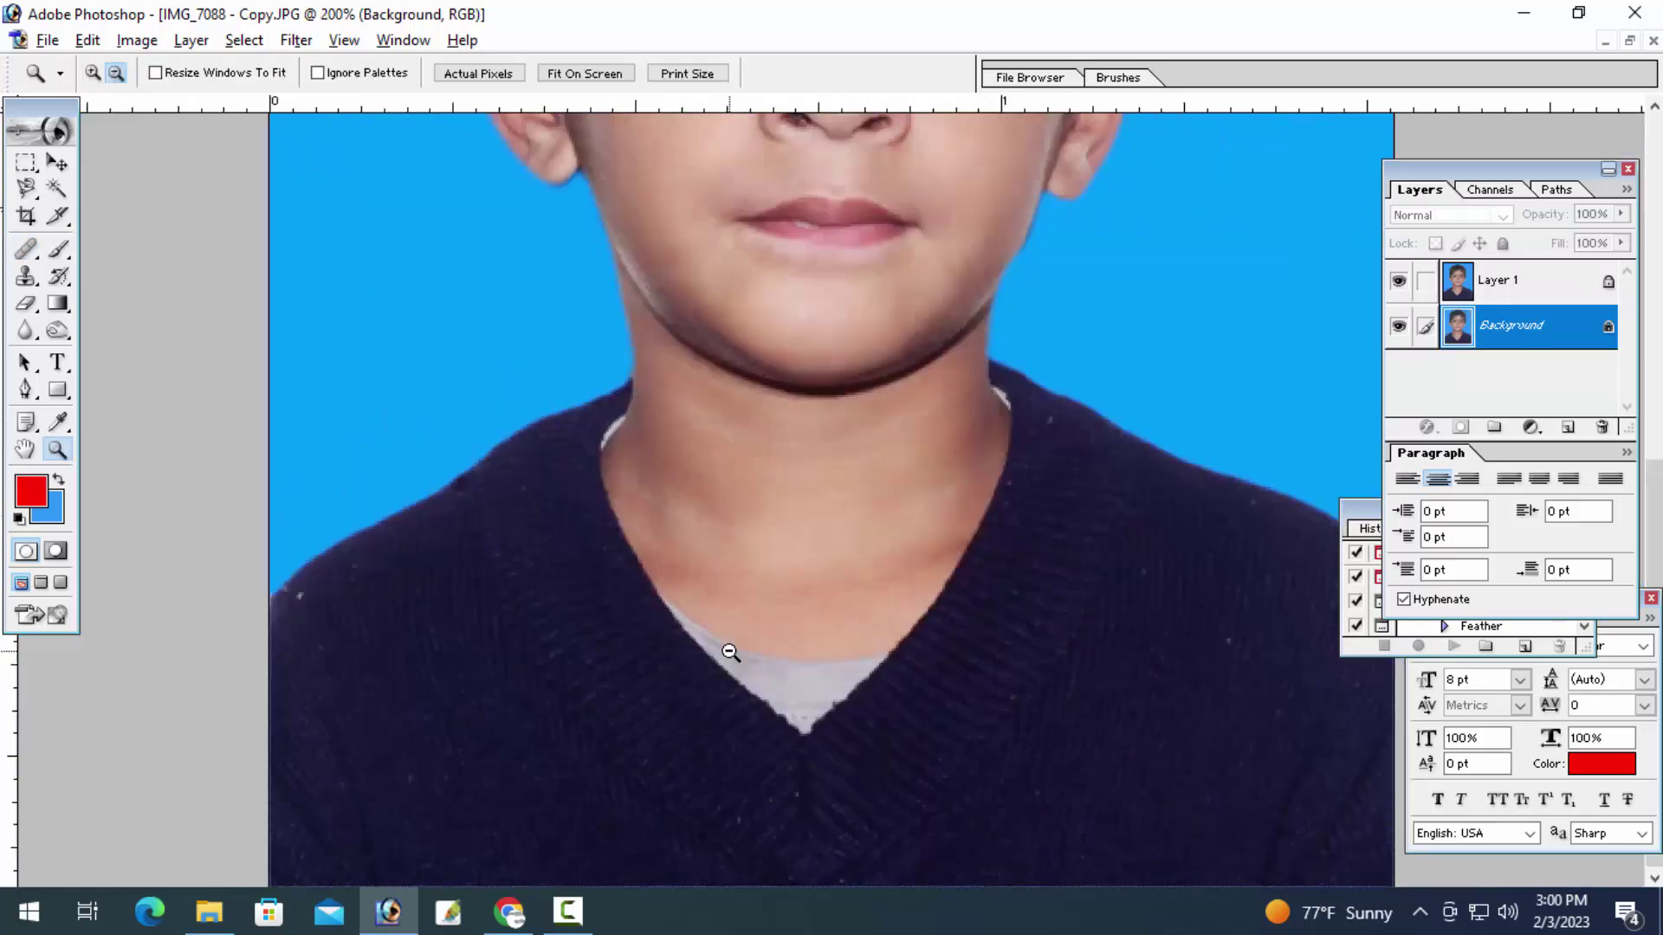
# Apply Selective Color with Reds Black about -52 and Yellows Yellow -56
pyautogui.moveTo(731, 649); pyautogui.dragTo(622, 737)
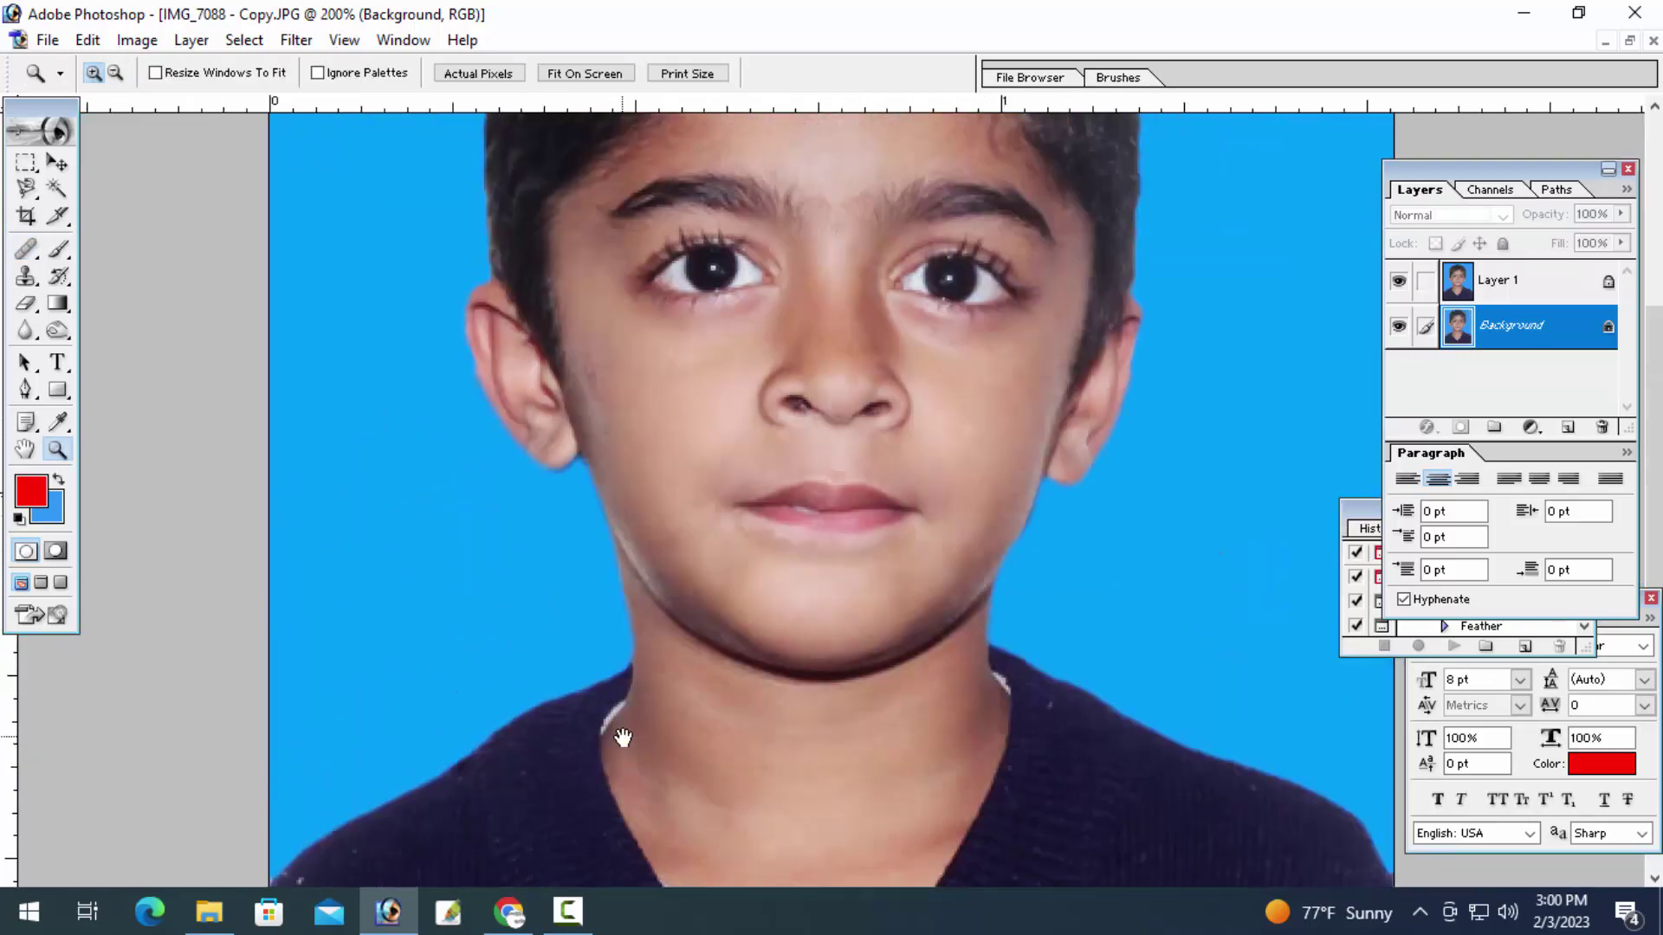
pyautogui.keyDown('alt'); pyautogui.click(623, 737); pyautogui.keyUp('alt')
pyautogui.moveTo(621, 453); pyautogui.dragTo(904, 802)
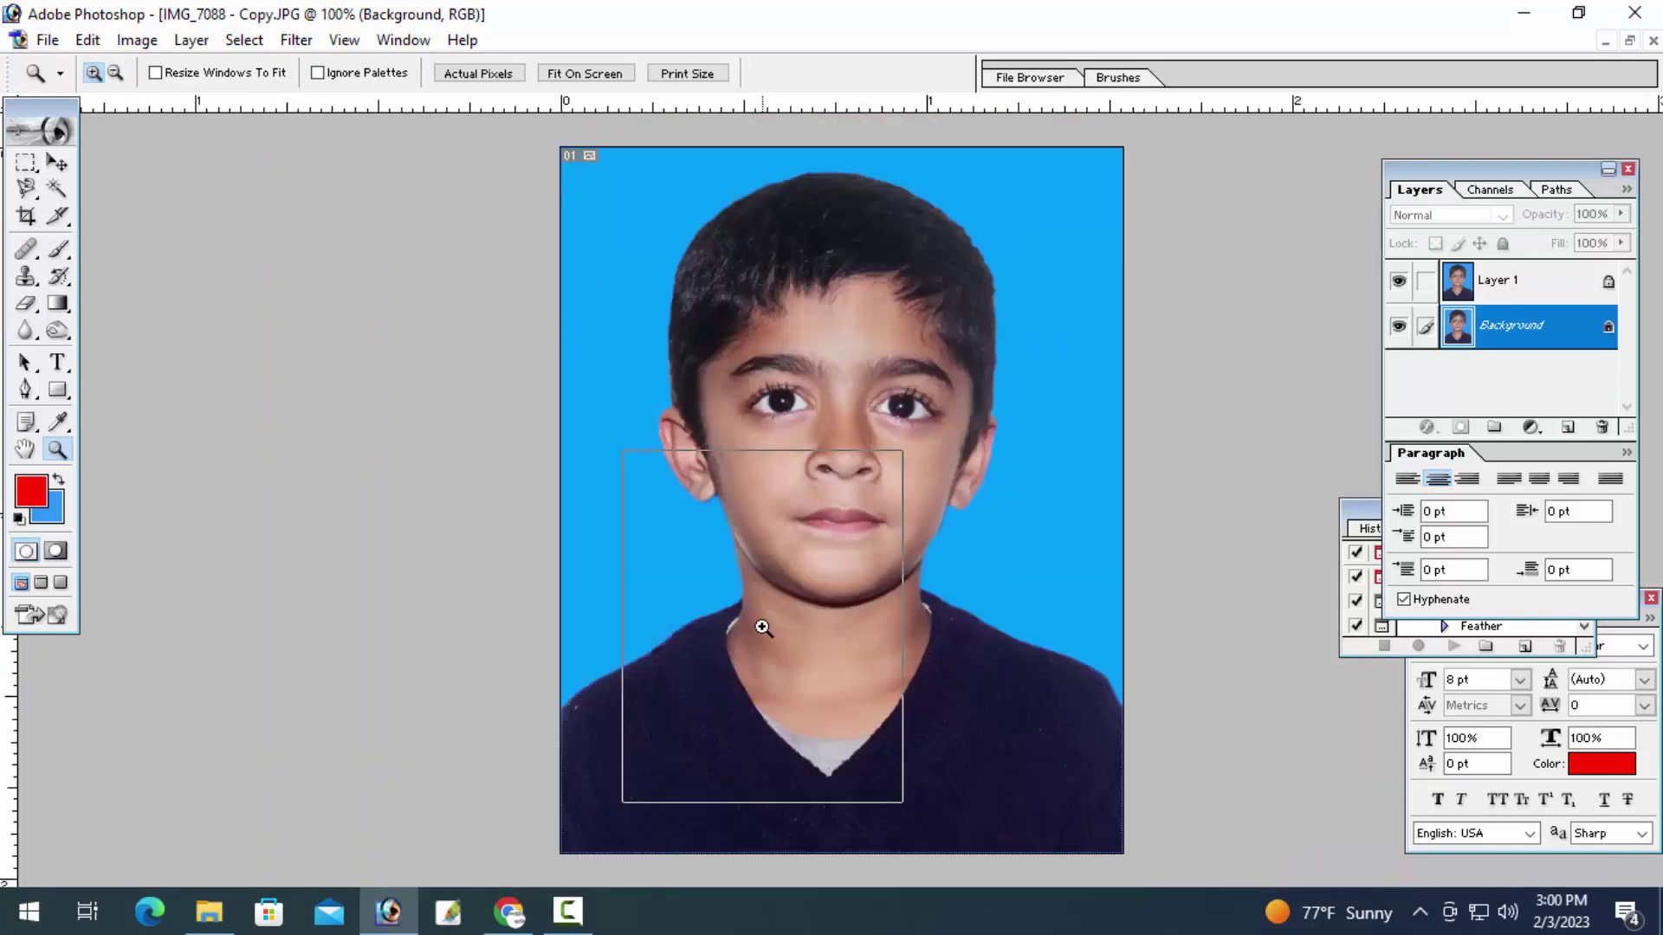
pyautogui.moveTo(745, 558); pyautogui.dragTo(683, 776)
pyautogui.keyDown('alt'); pyautogui.click(598, 684); pyautogui.keyUp('alt')
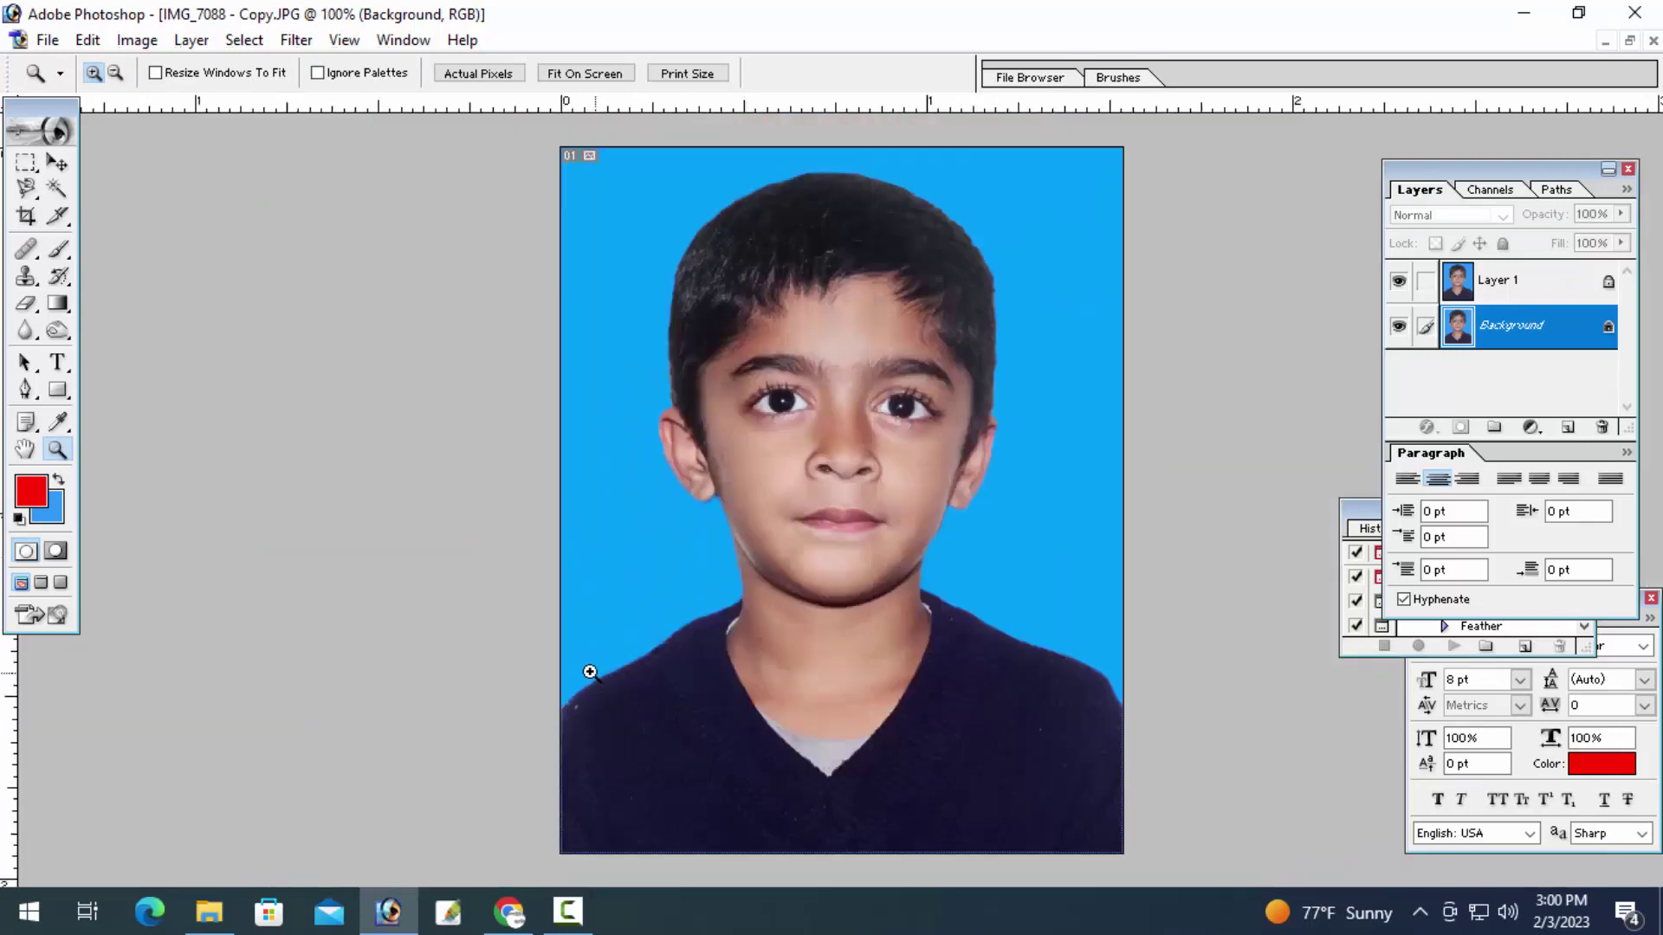
pyautogui.click(143, 42)
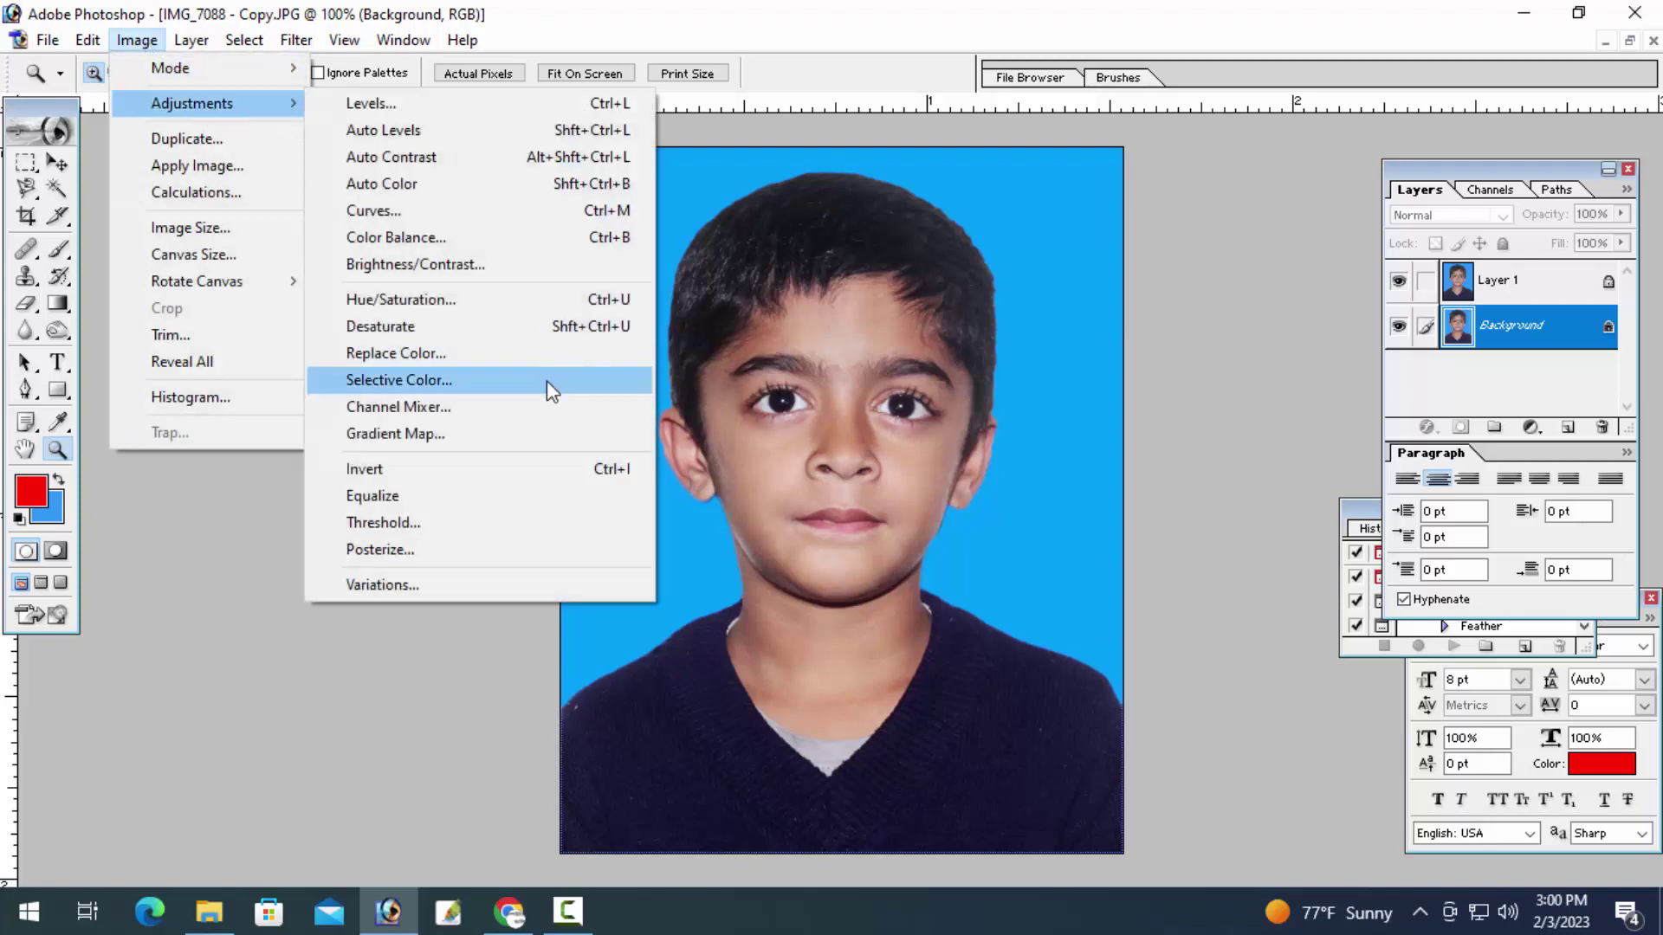
pyautogui.click(548, 381)
pyautogui.moveTo(1389, 439); pyautogui.dragTo(1327, 439)
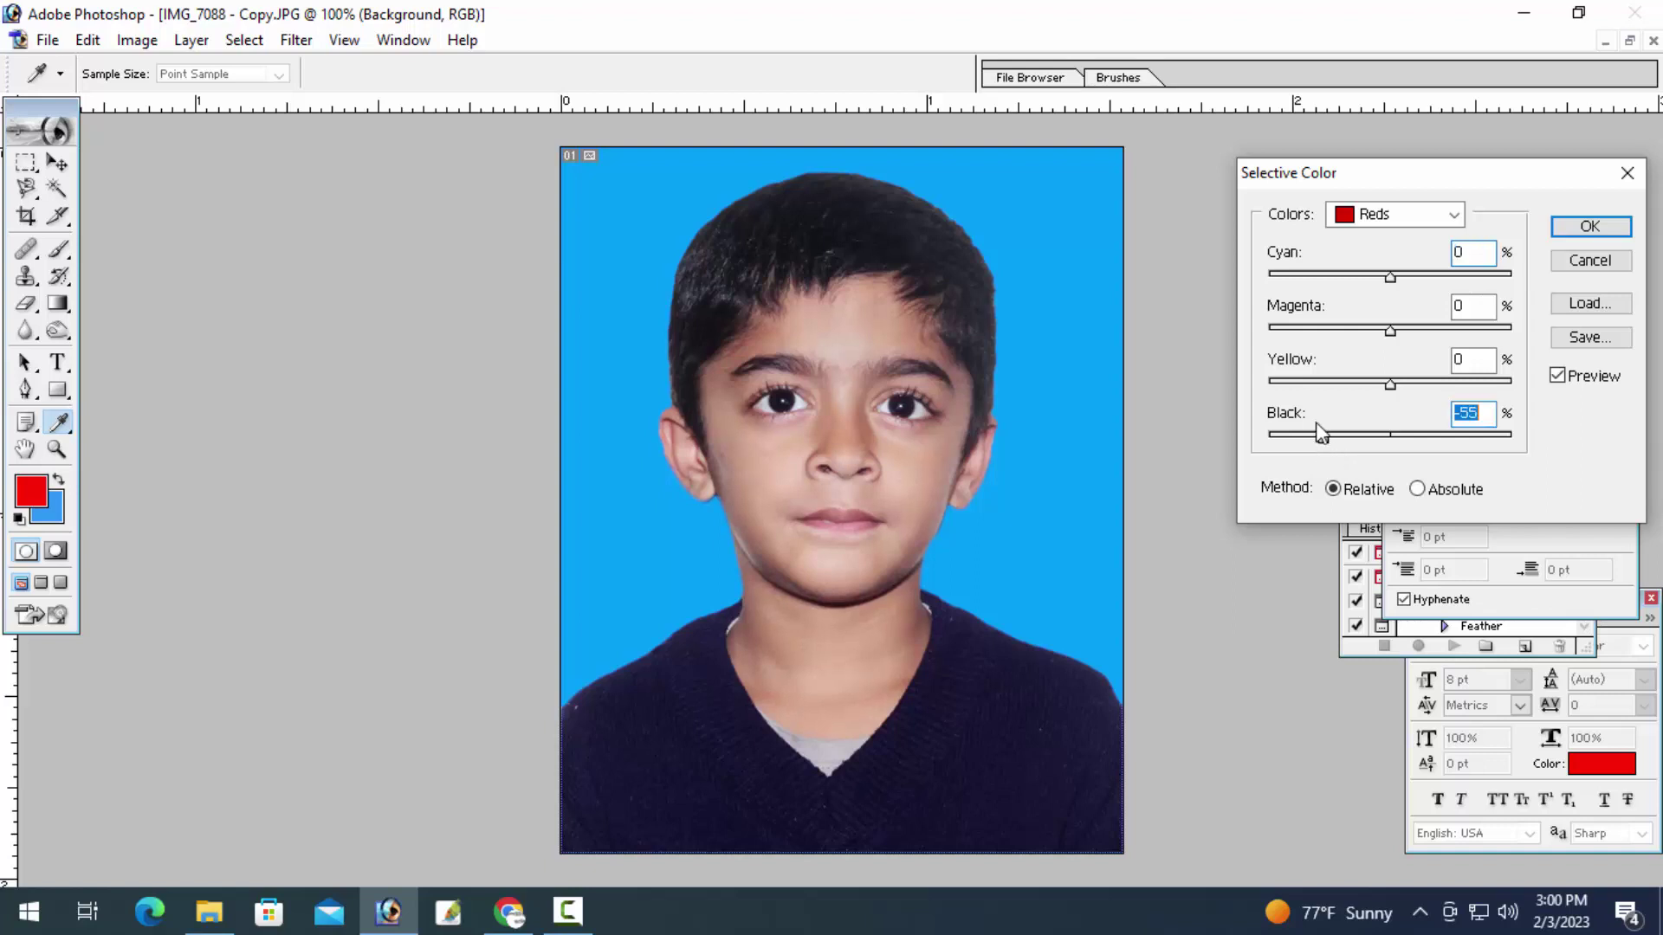
pyautogui.click(1407, 227)
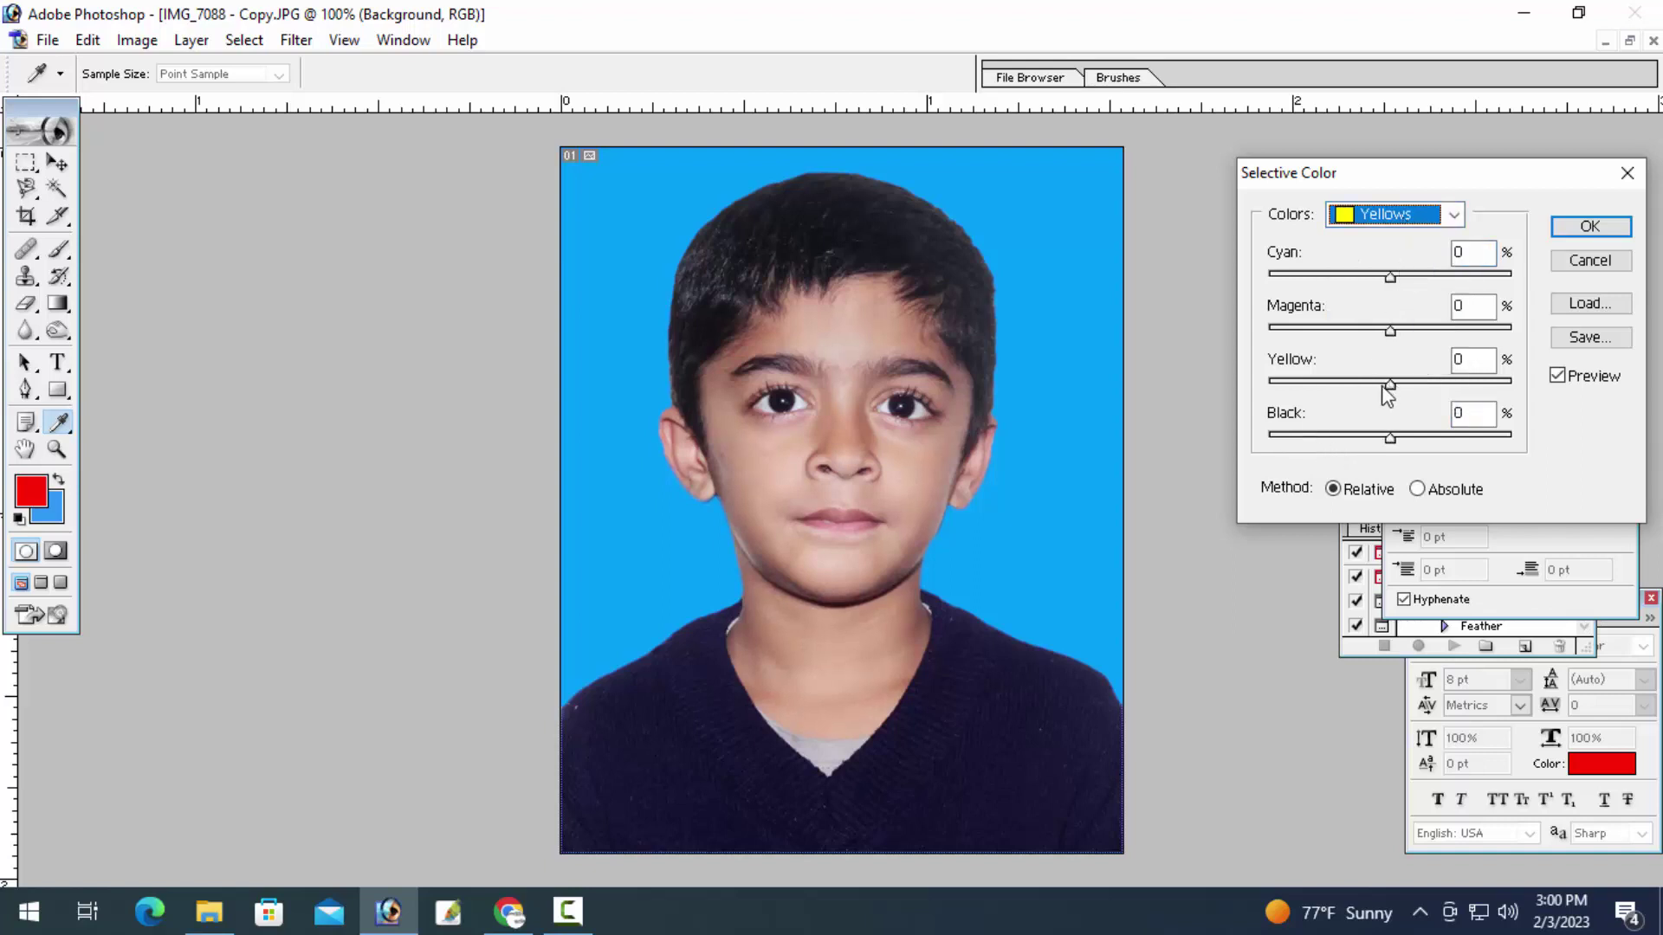
pyautogui.moveTo(1389, 384); pyautogui.dragTo(1323, 384)
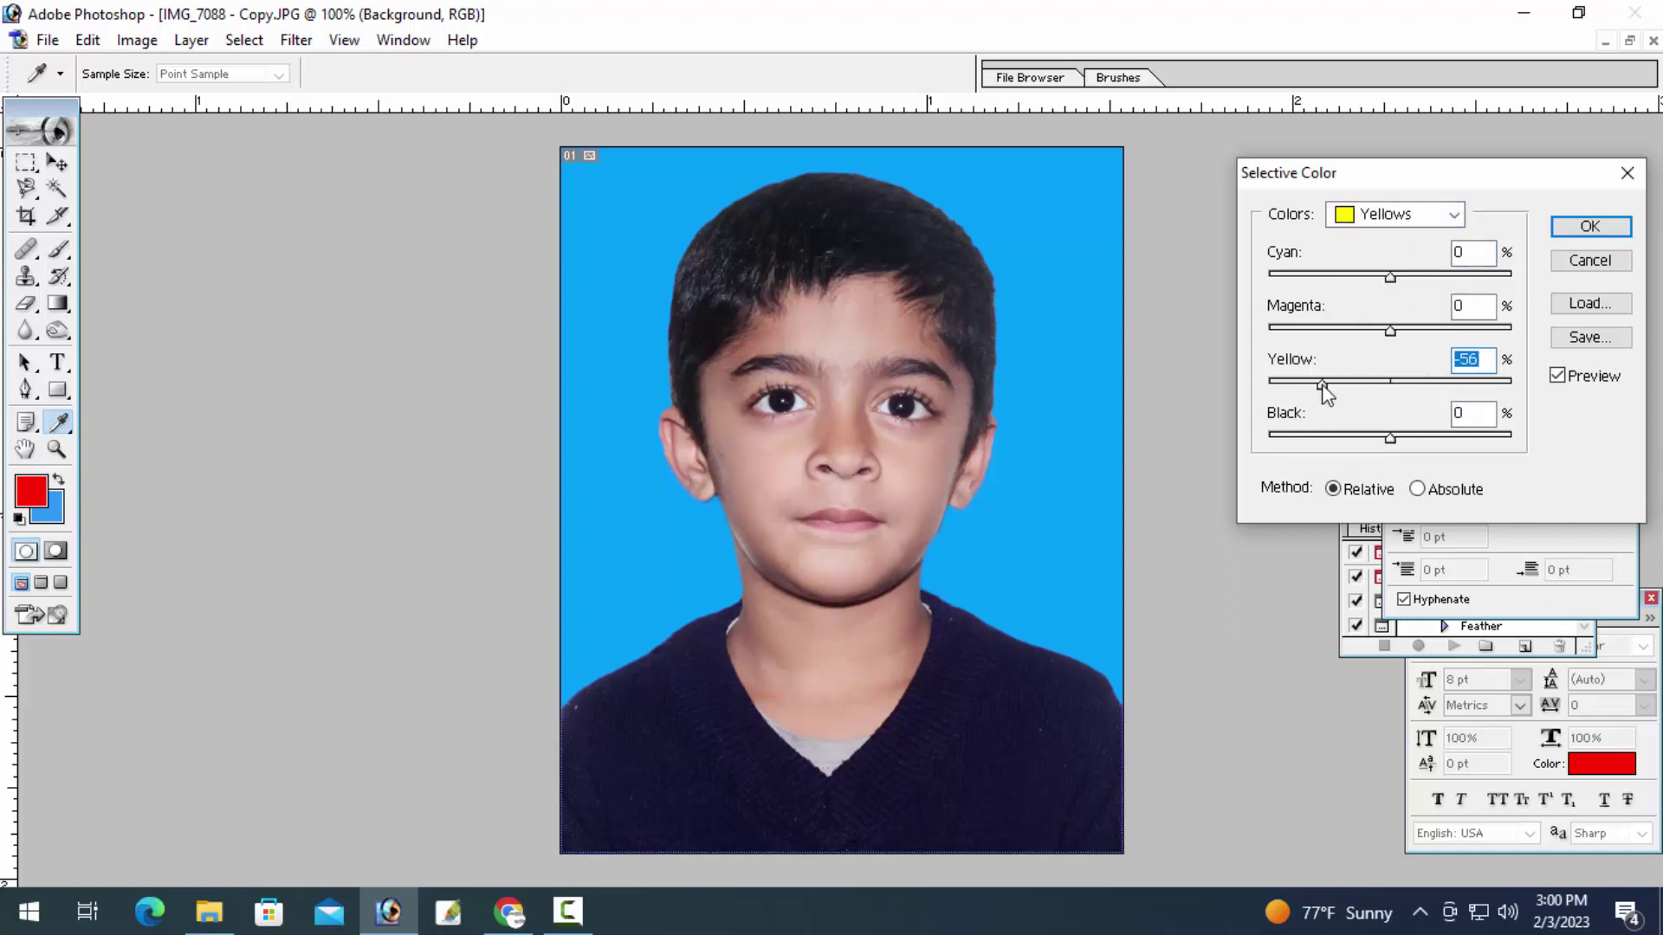
pyautogui.click(1589, 226)
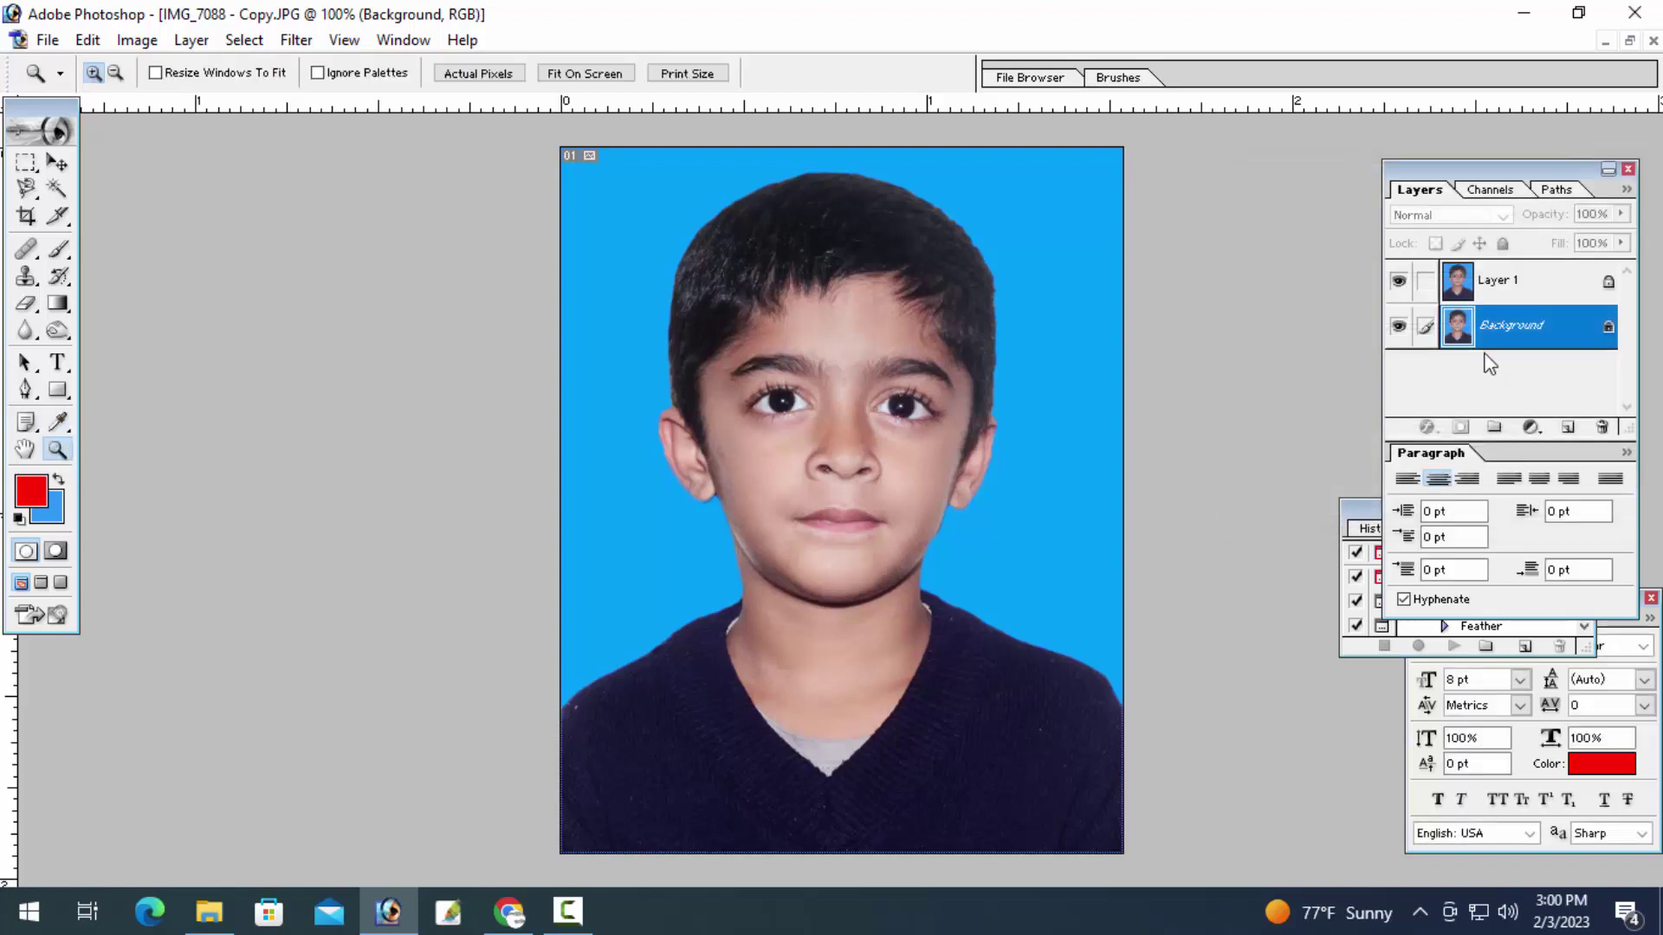
# Reopen Selective Color and slightly raise the Black in the Blacks range
pyautogui.press('z')
pyautogui.click(136, 40)
pyautogui.moveTo(192, 103)
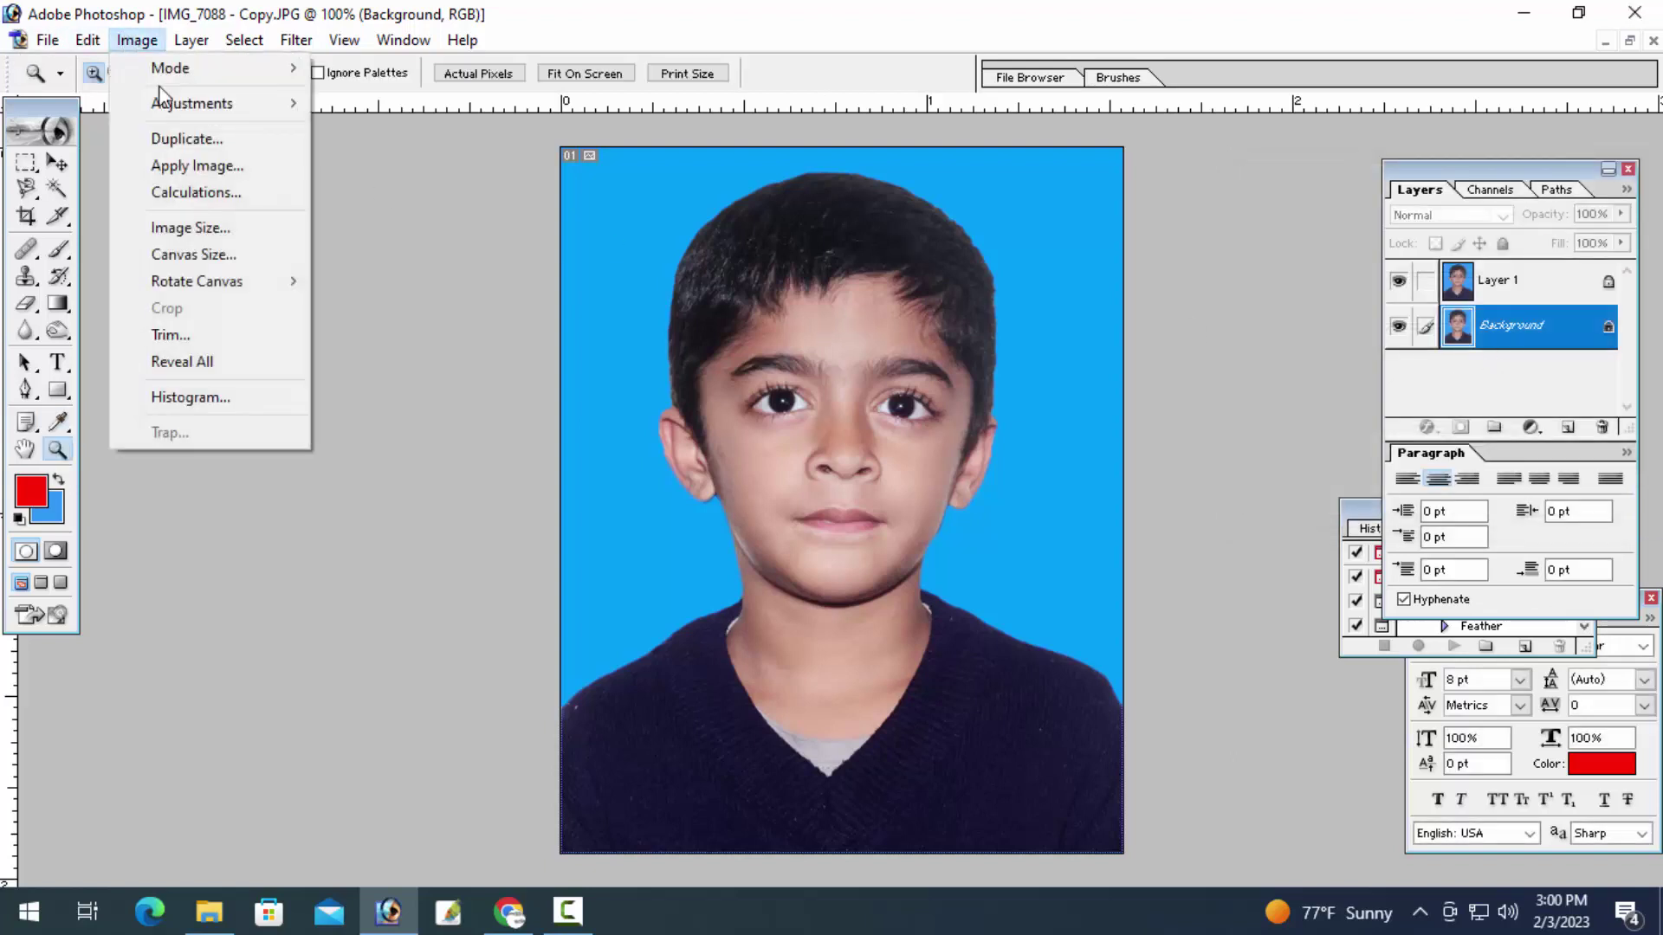
pyautogui.click(407, 379)
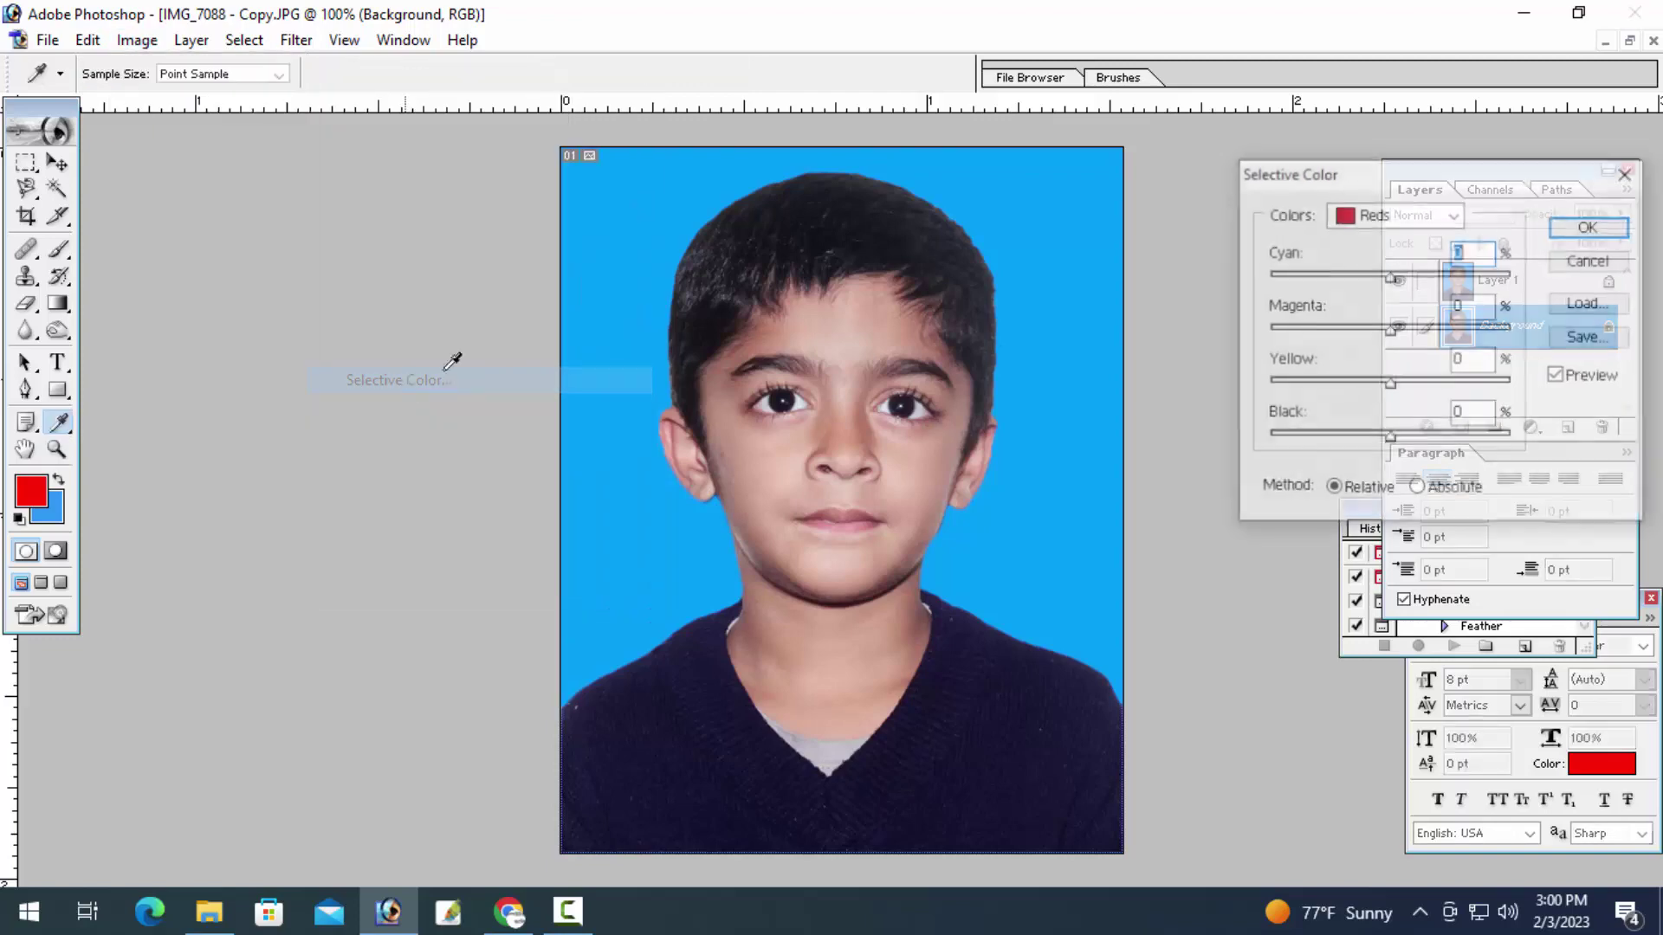
pyautogui.click(1375, 217)
pyautogui.click(1377, 317)
pyautogui.moveTo(1390, 438); pyautogui.dragTo(1410, 438)
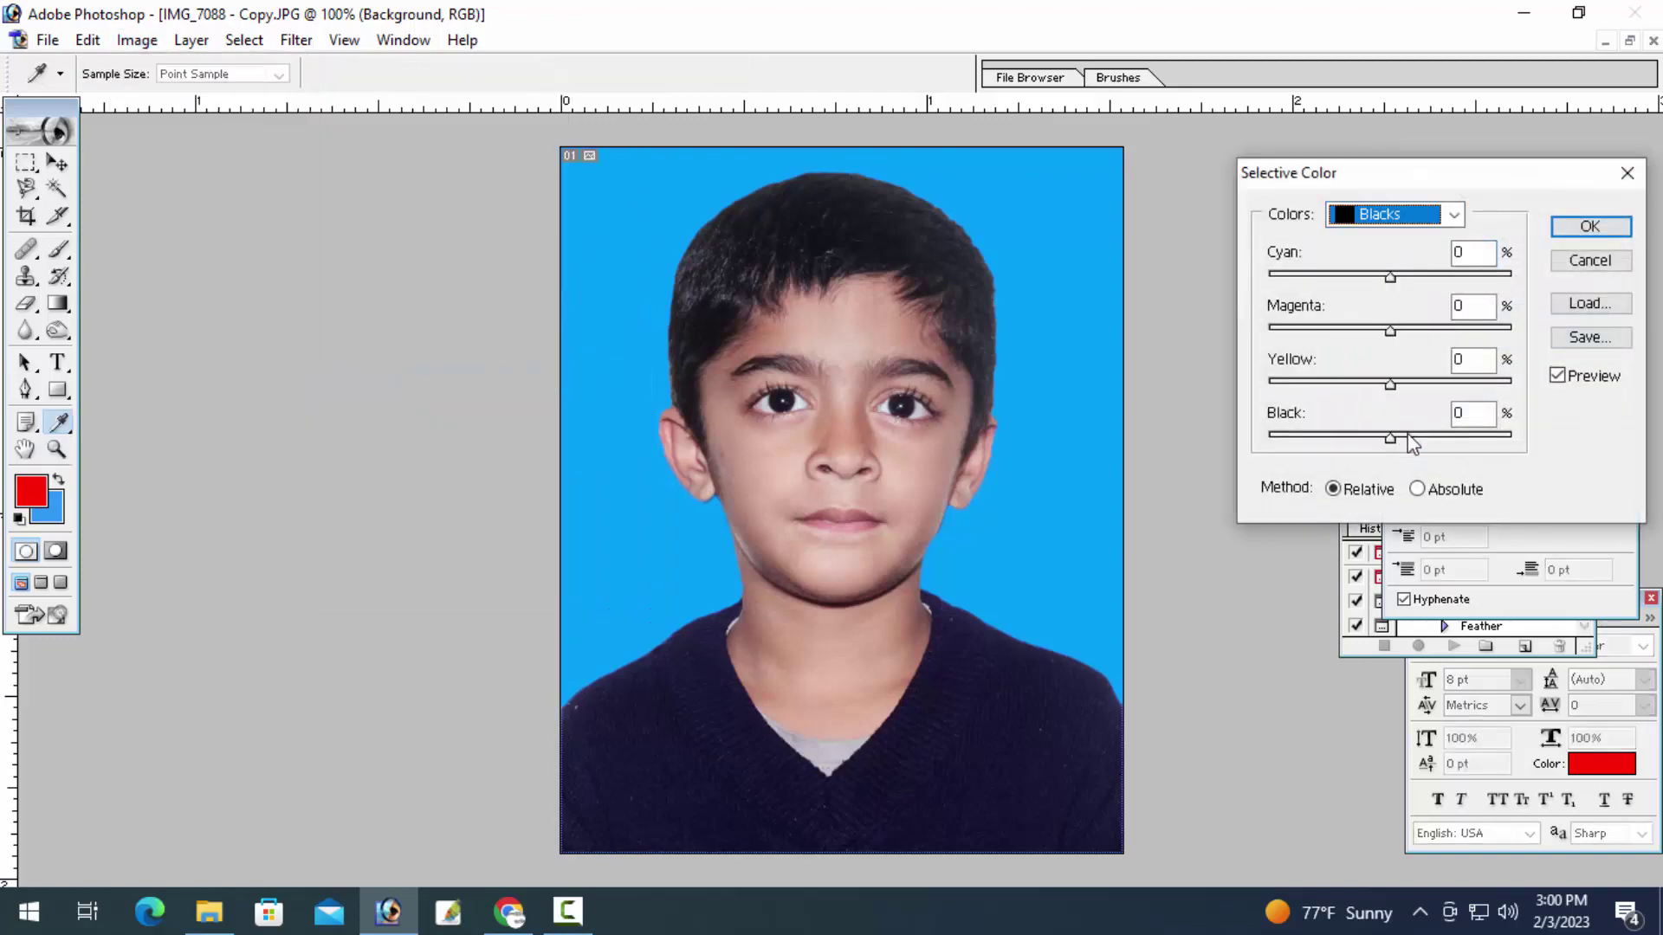
pyautogui.press('Return')
# Briefly select Layer 1, cancel a Curves dialog, and reselect the Background layer
pyautogui.click(1463, 279)
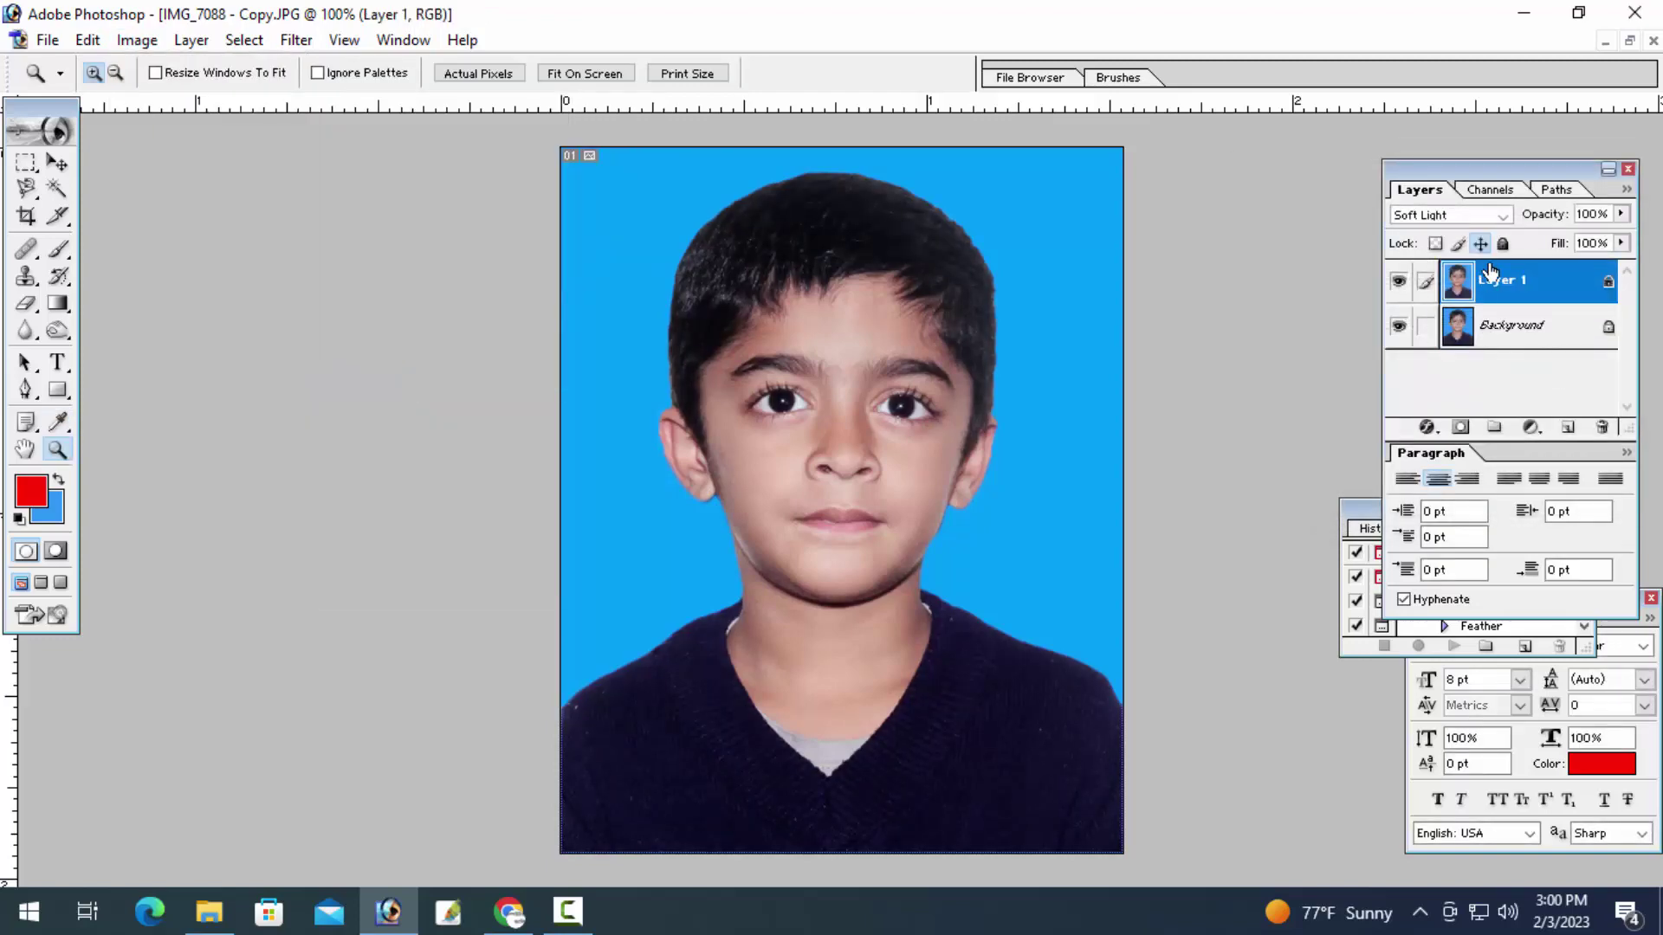
pyautogui.hotkey('ctrl', 'm')
pyautogui.press('Escape')
pyautogui.press('z')
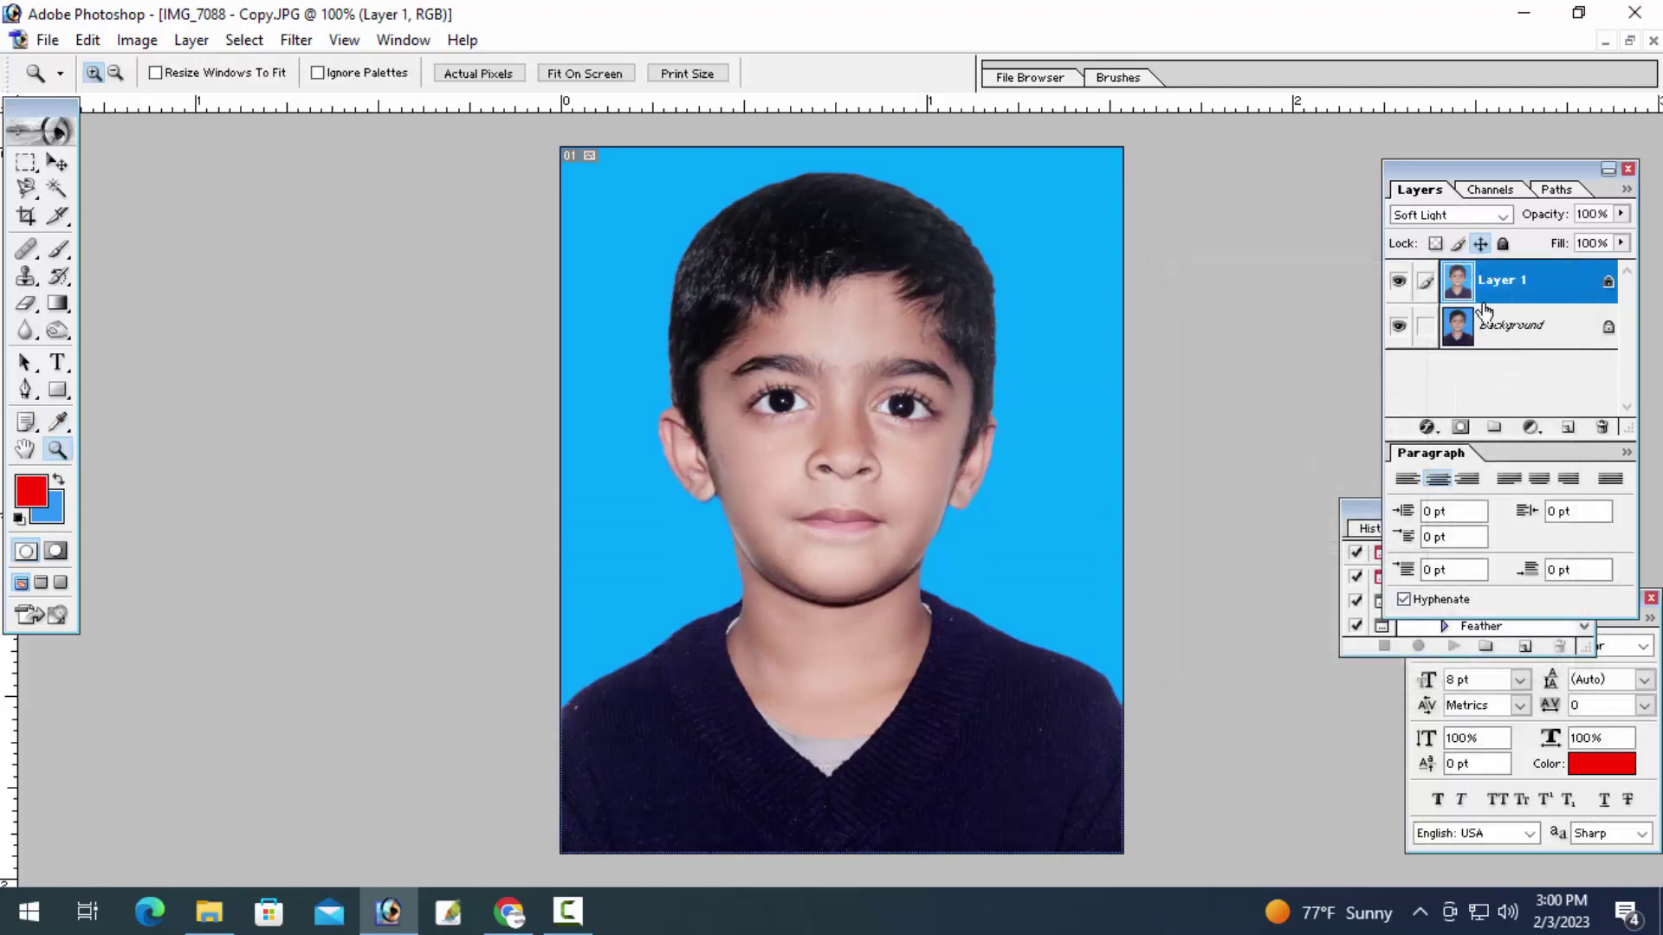
pyautogui.click(1511, 325)
pyautogui.click(294, 40)
pyautogui.moveTo(355, 736)
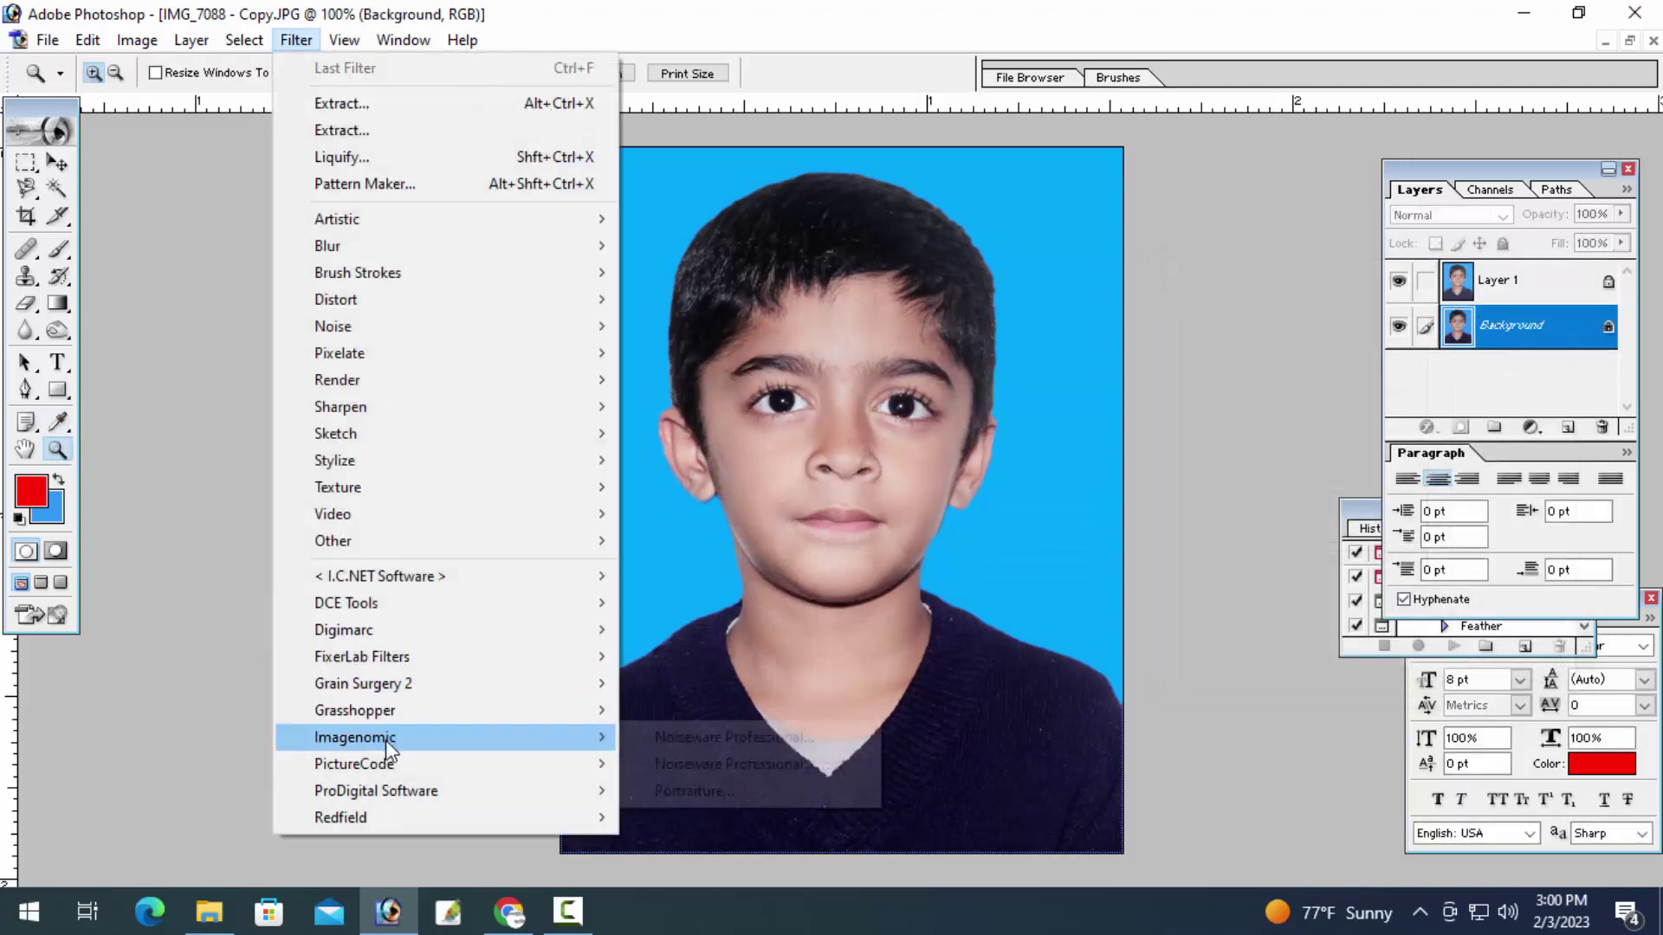
# Open Noiseware noise reduction, then heal the nostril and nose spots using nose-bridge skin
pyautogui.click(699, 742)
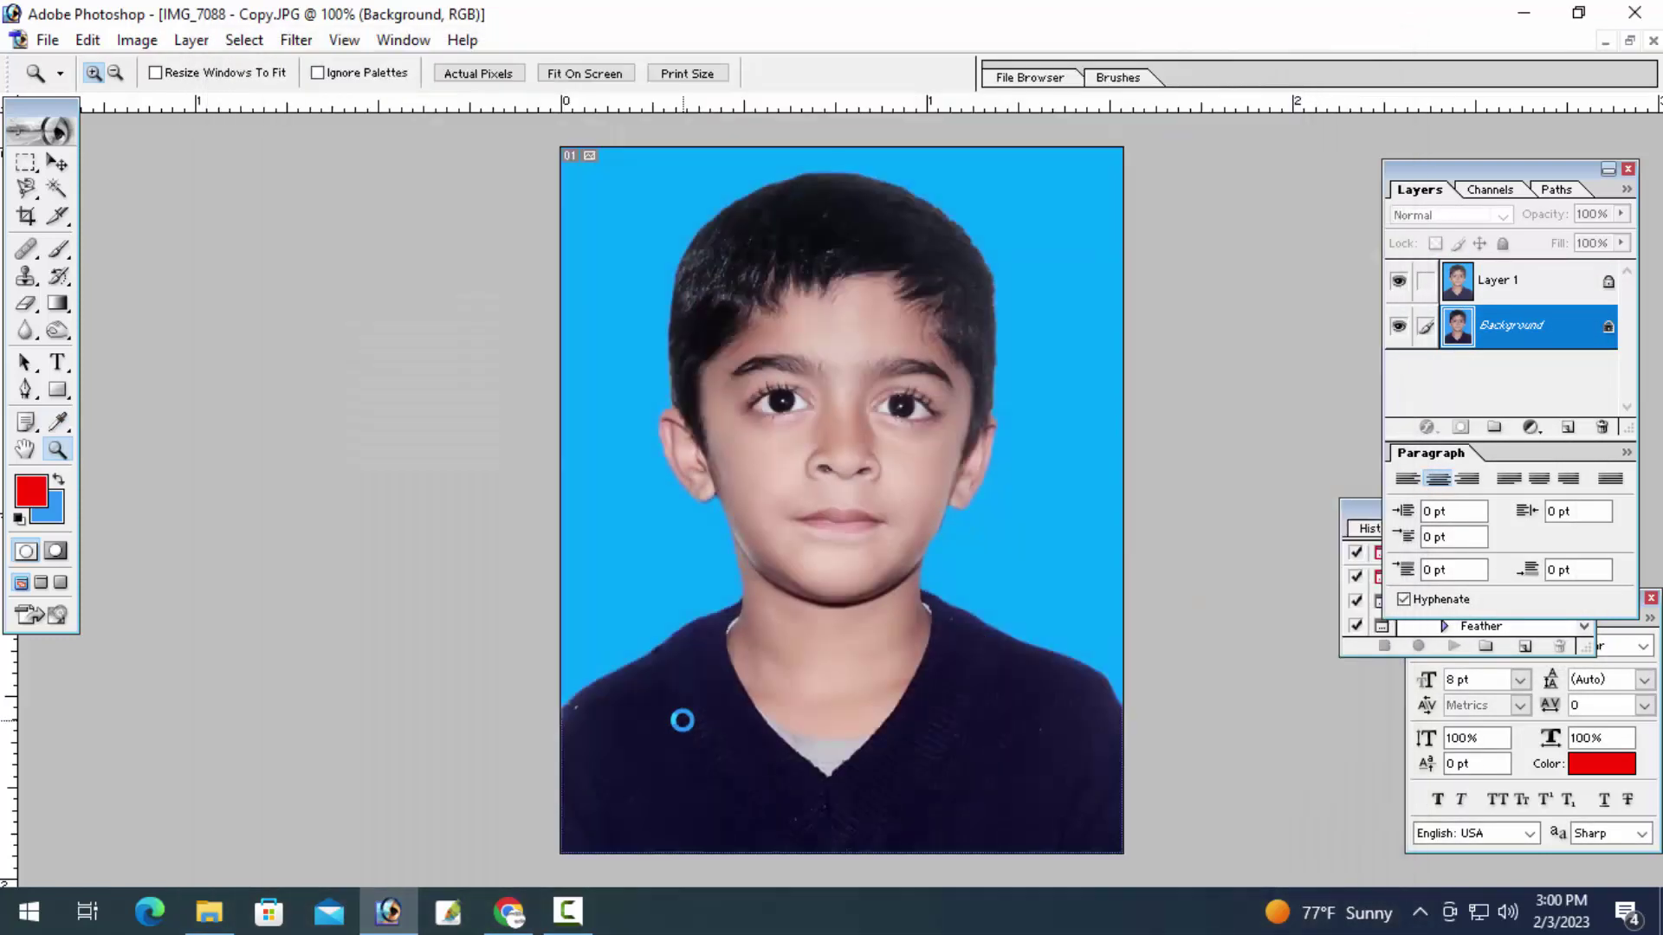
pyautogui.click(843, 635)
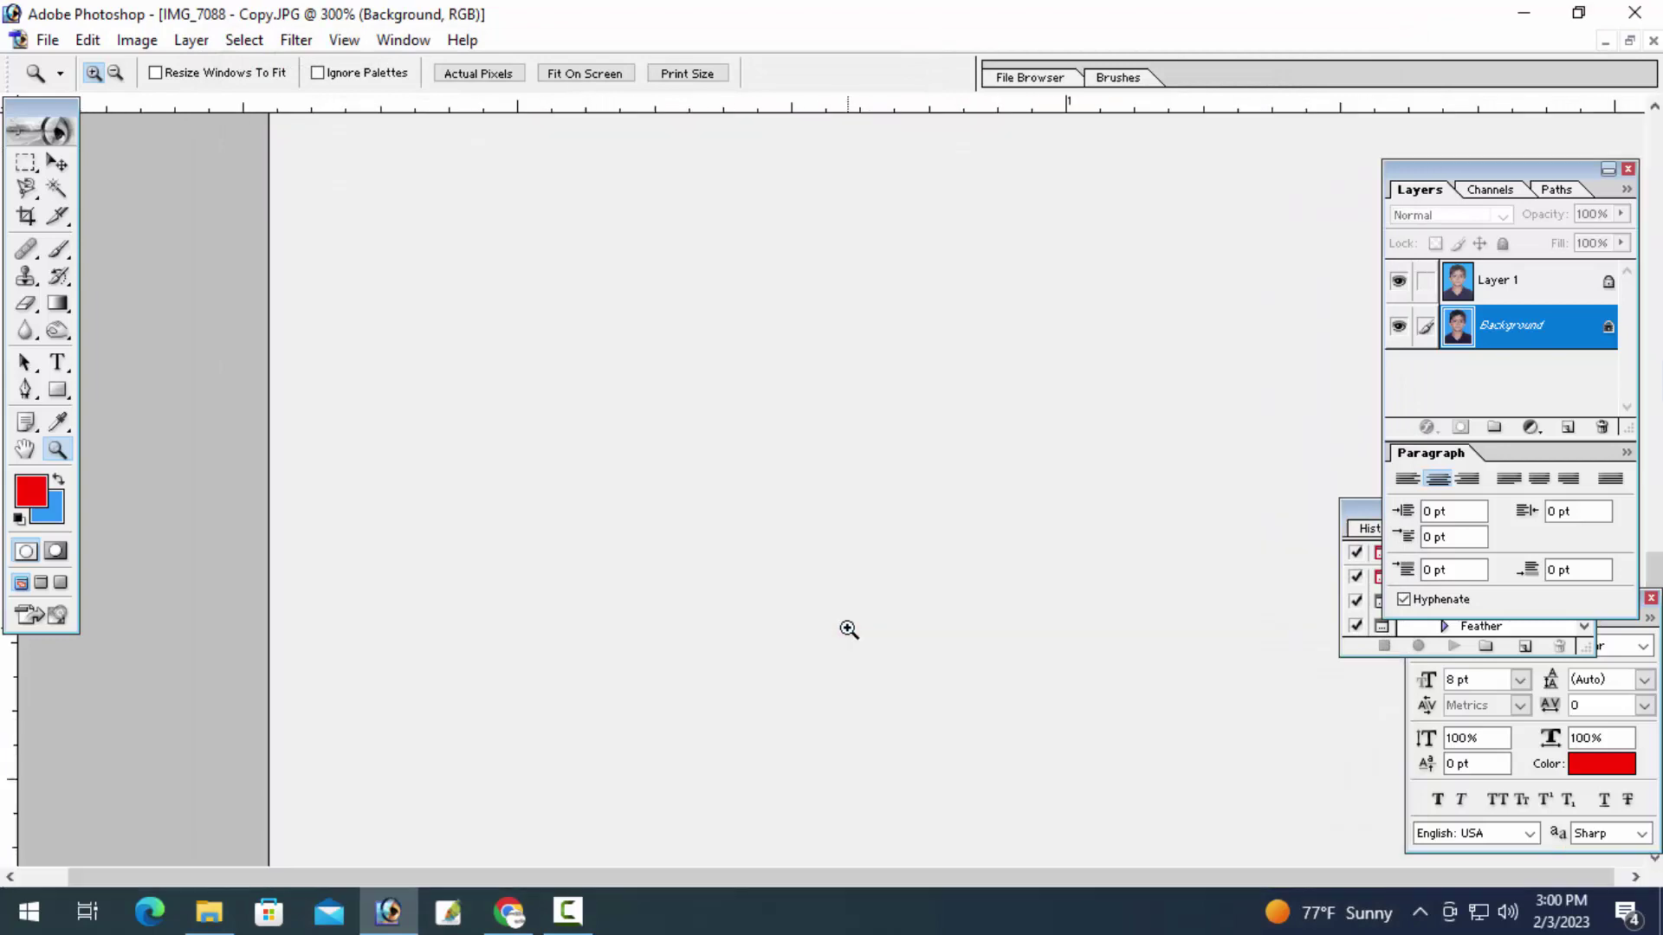
pyautogui.moveTo(735, 346); pyautogui.dragTo(736, 806)
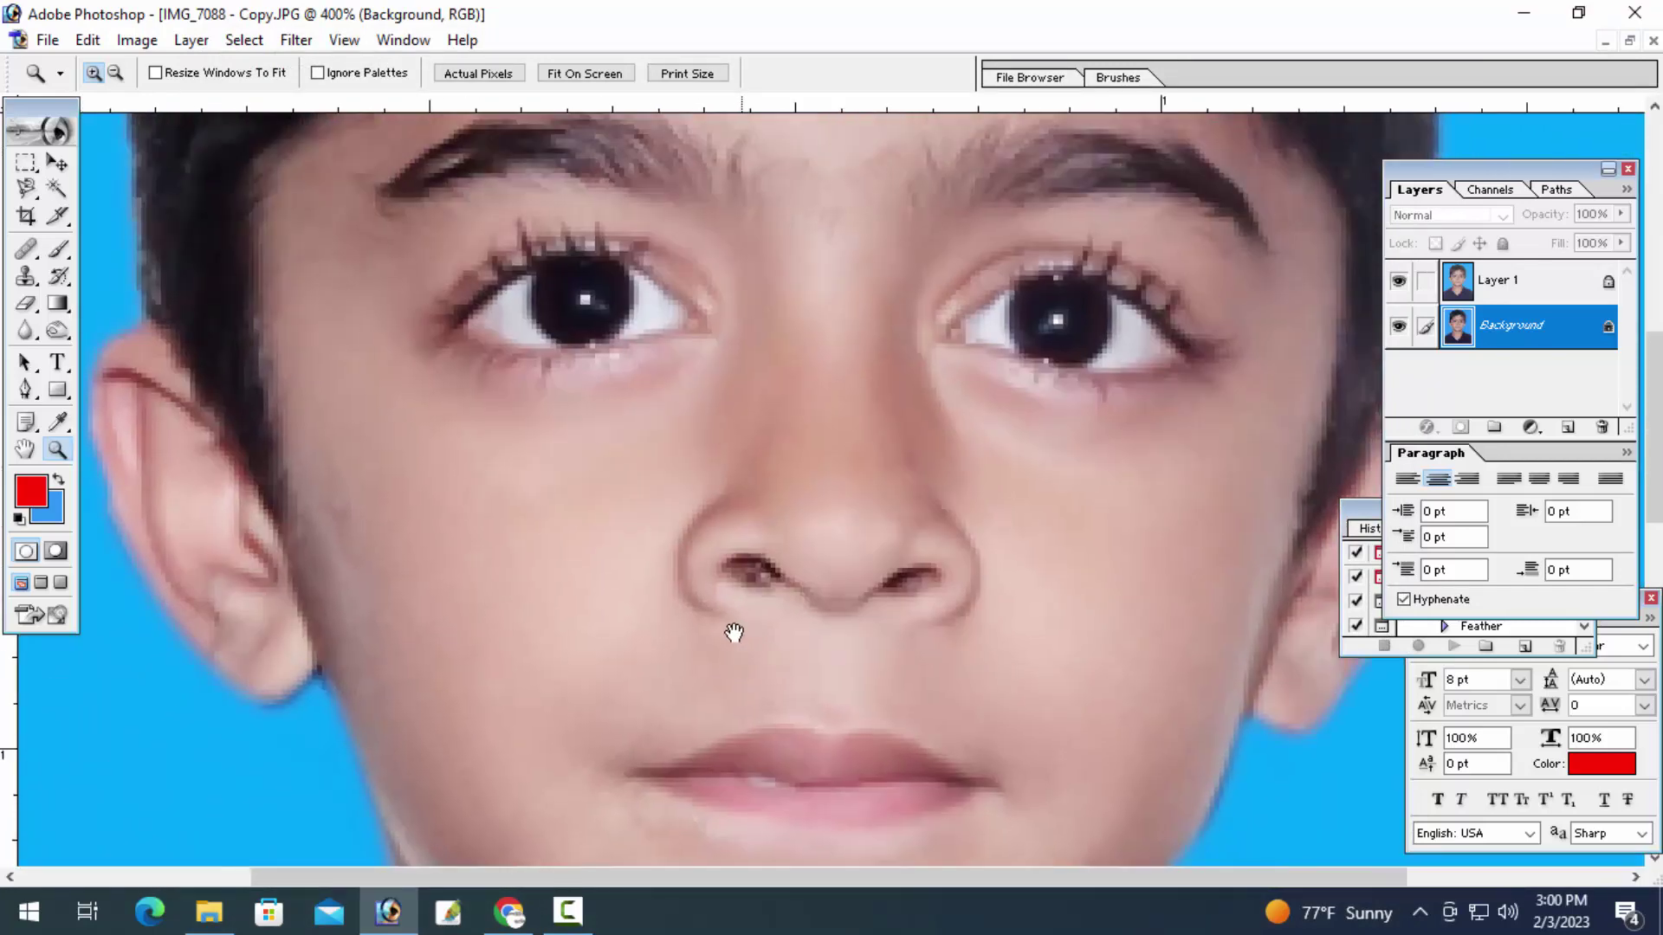
pyautogui.press('j')
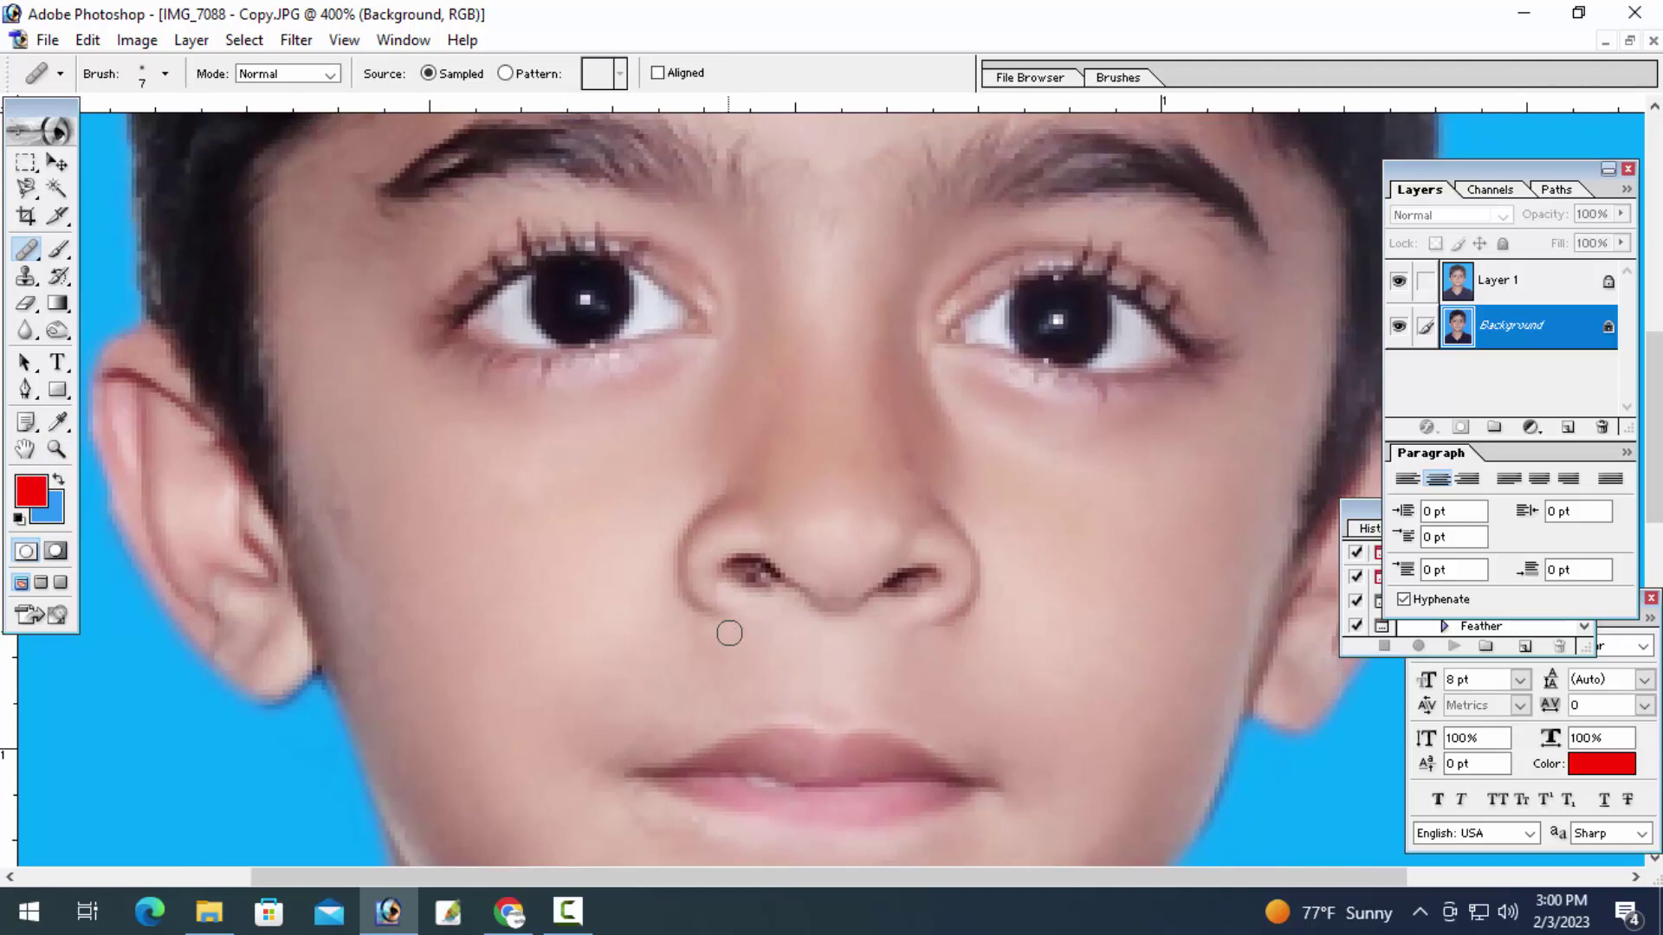
pyautogui.keyDown('alt'); pyautogui.click(798, 384); pyautogui.keyUp('alt')
pyautogui.click(706, 512)
pyautogui.moveTo(705, 512); pyautogui.dragTo(702, 527)
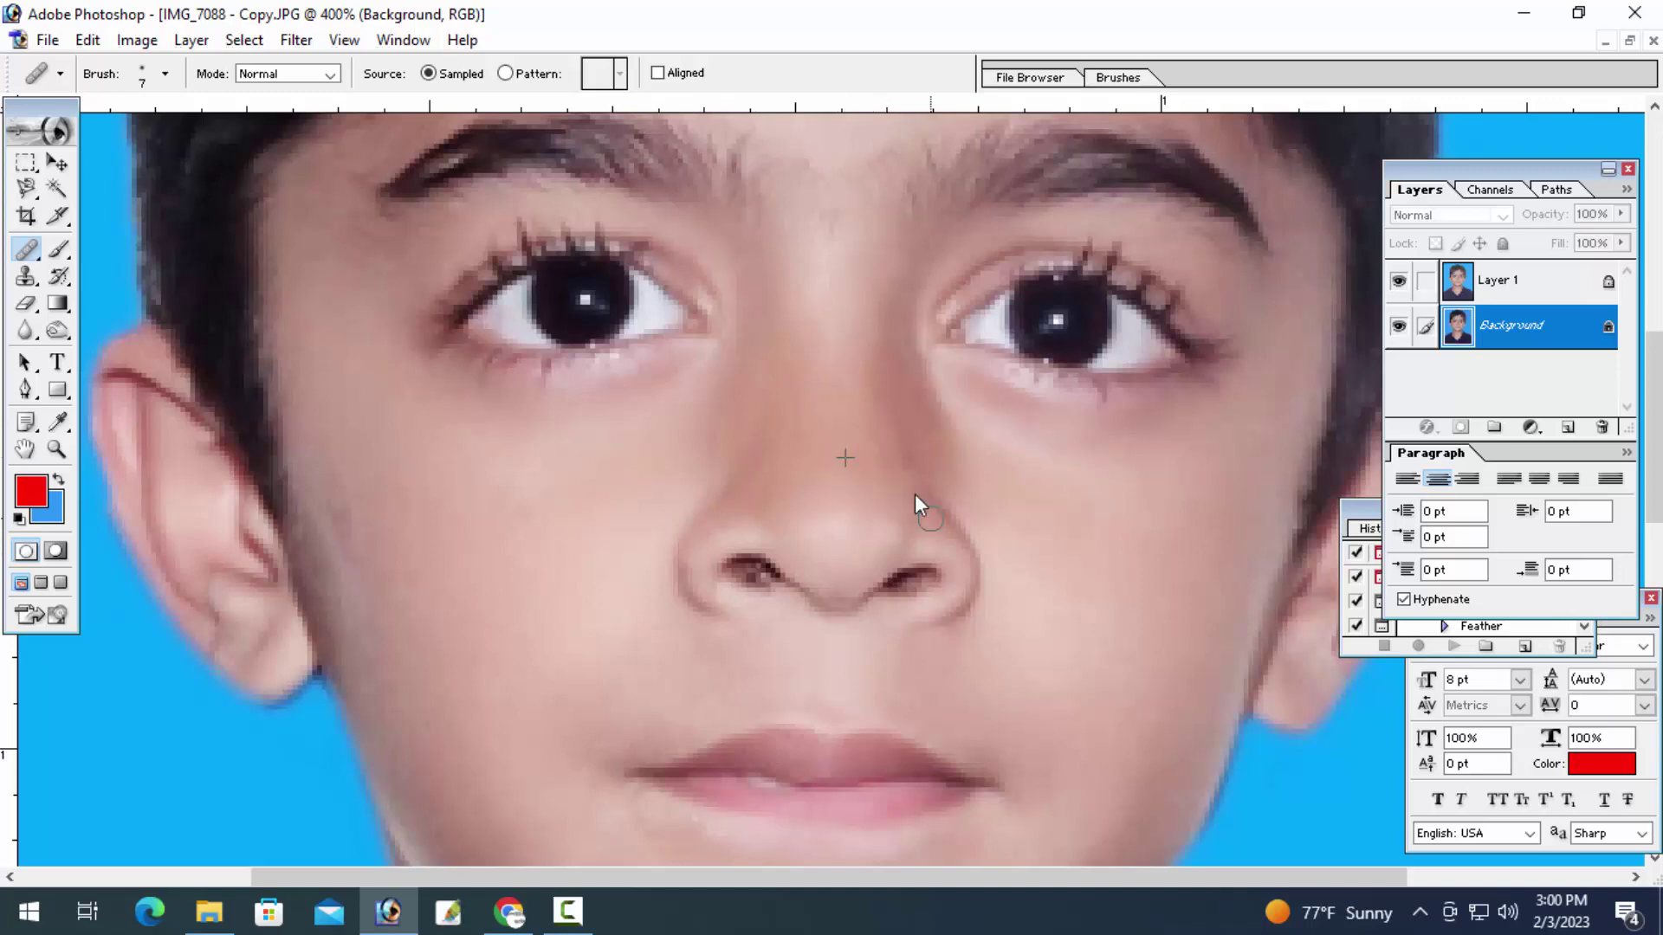
pyautogui.click(876, 433)
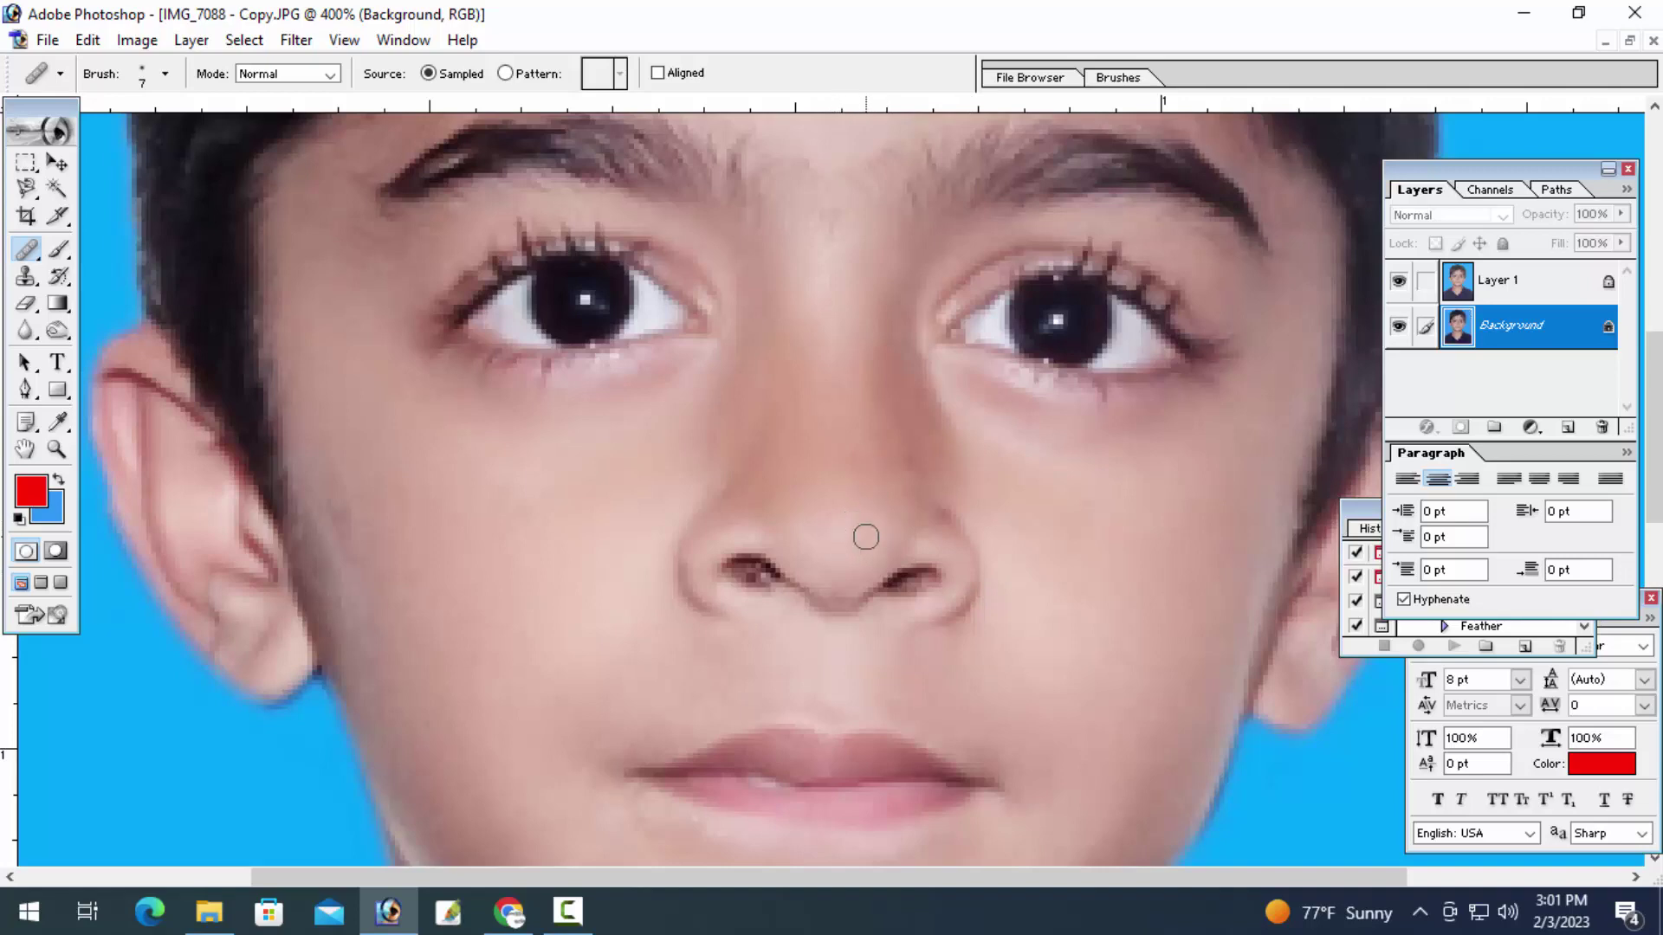
pyautogui.press('z')
pyautogui.hotkey('ctrl', 'alt', '0')
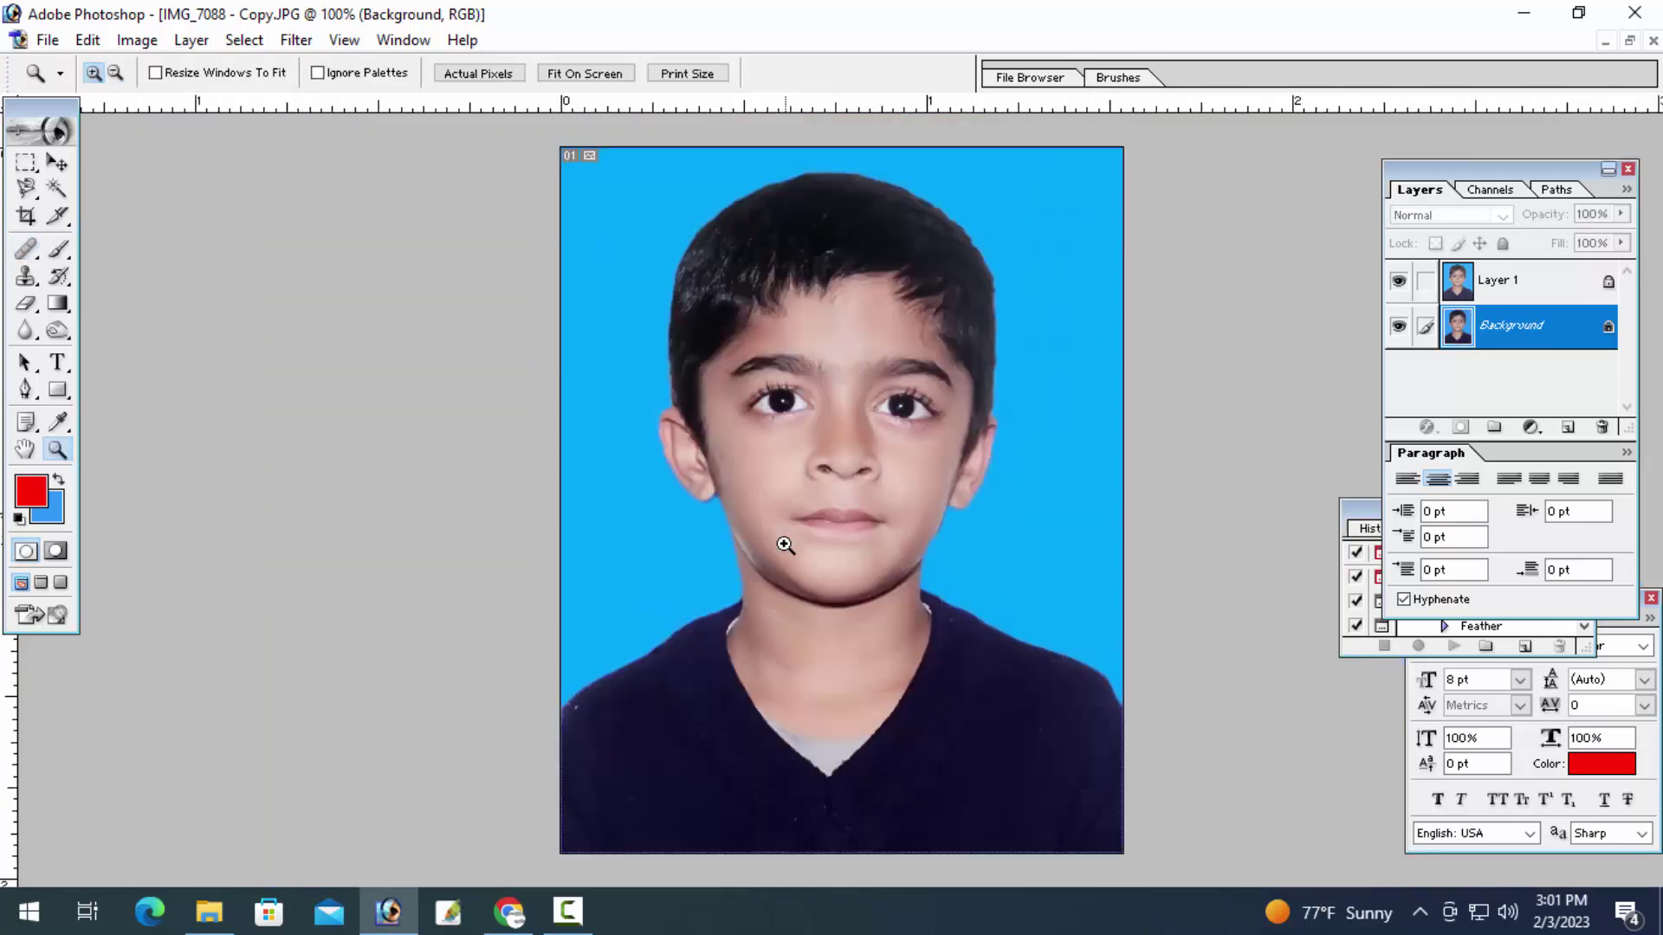
# Check the chin up close, then apply Noise Ninja noise reduction to the photo
pyautogui.click(779, 528)
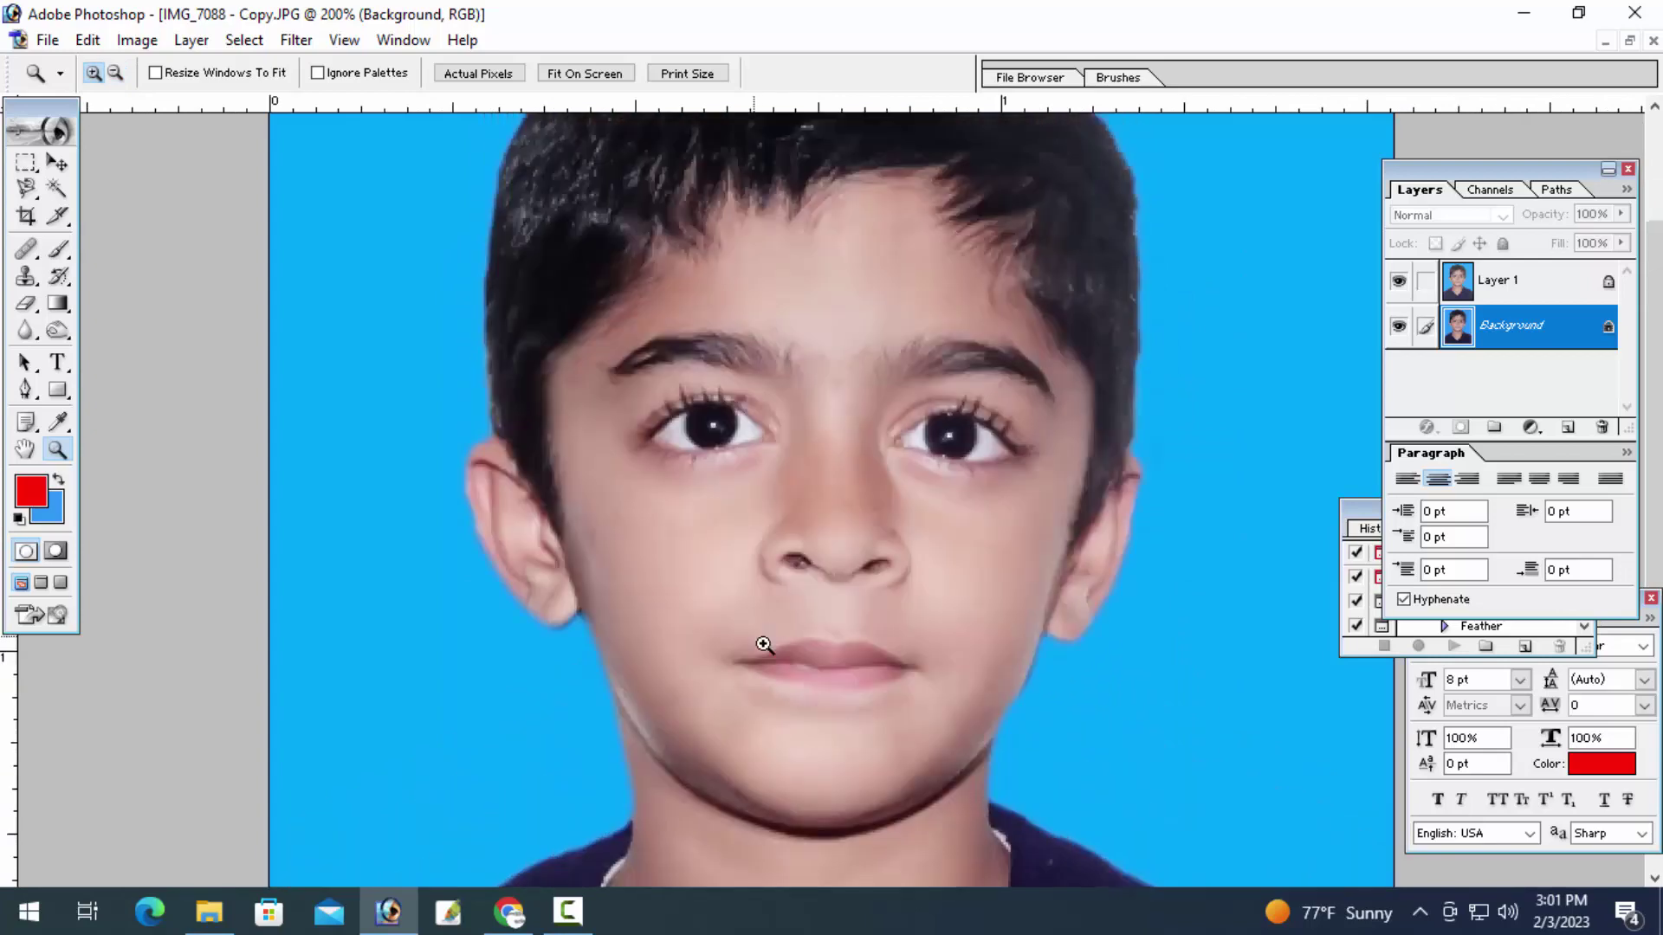
pyautogui.keyDown('alt'); pyautogui.click(789, 626); pyautogui.keyUp('alt')
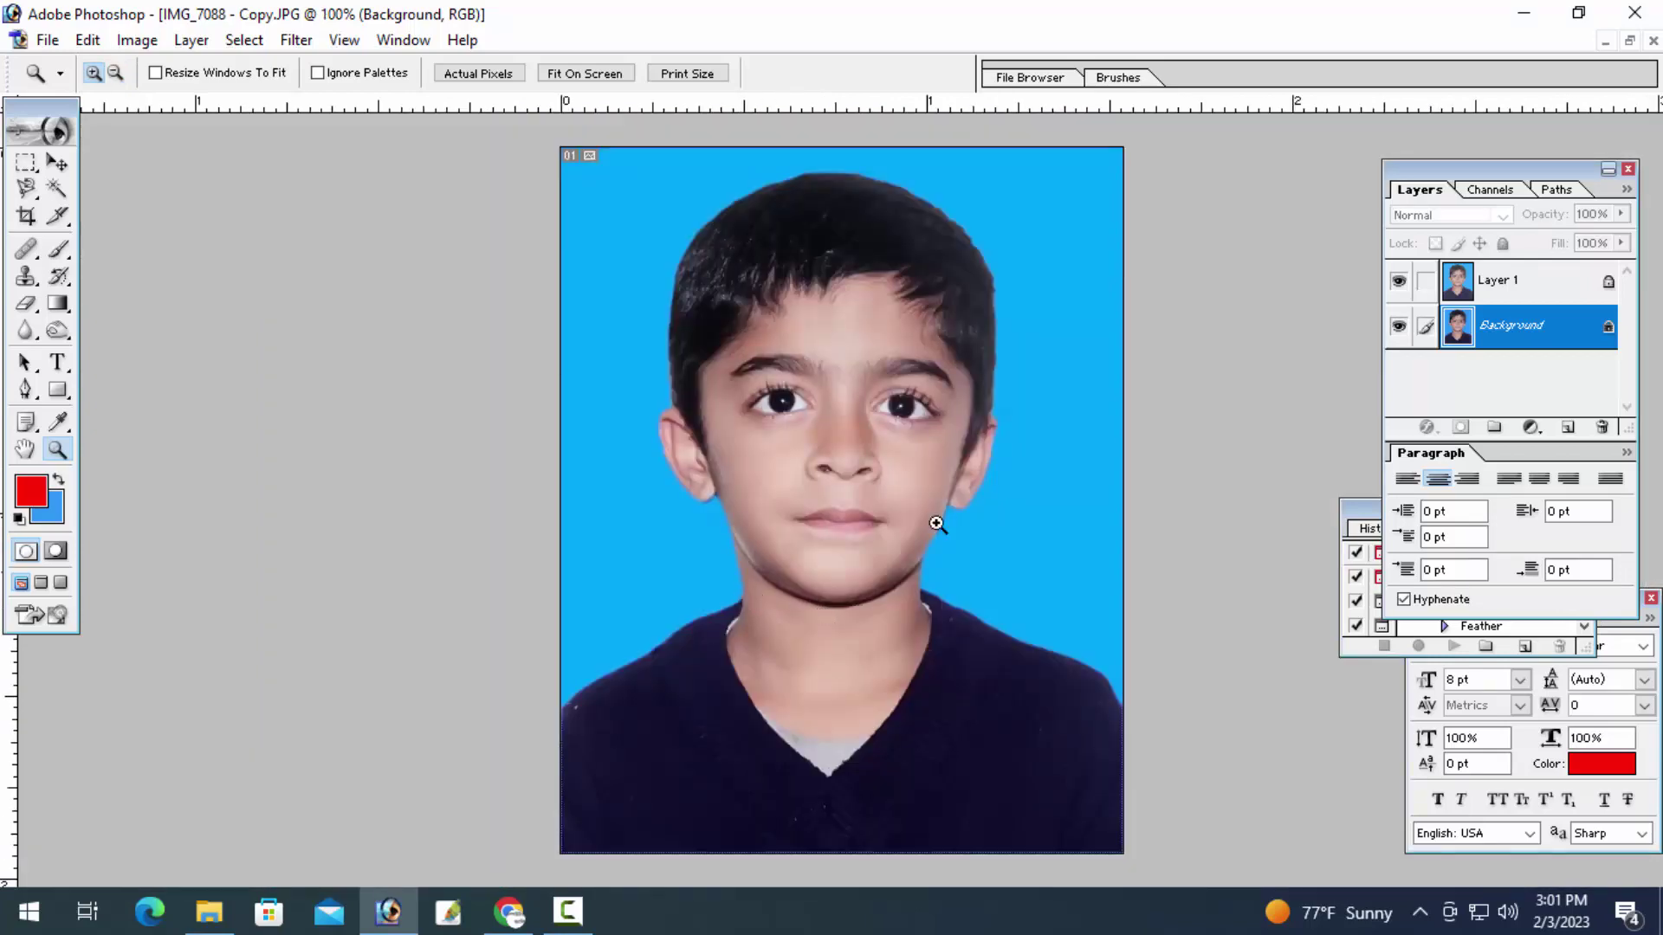
pyautogui.click(295, 40)
pyautogui.moveTo(357, 764)
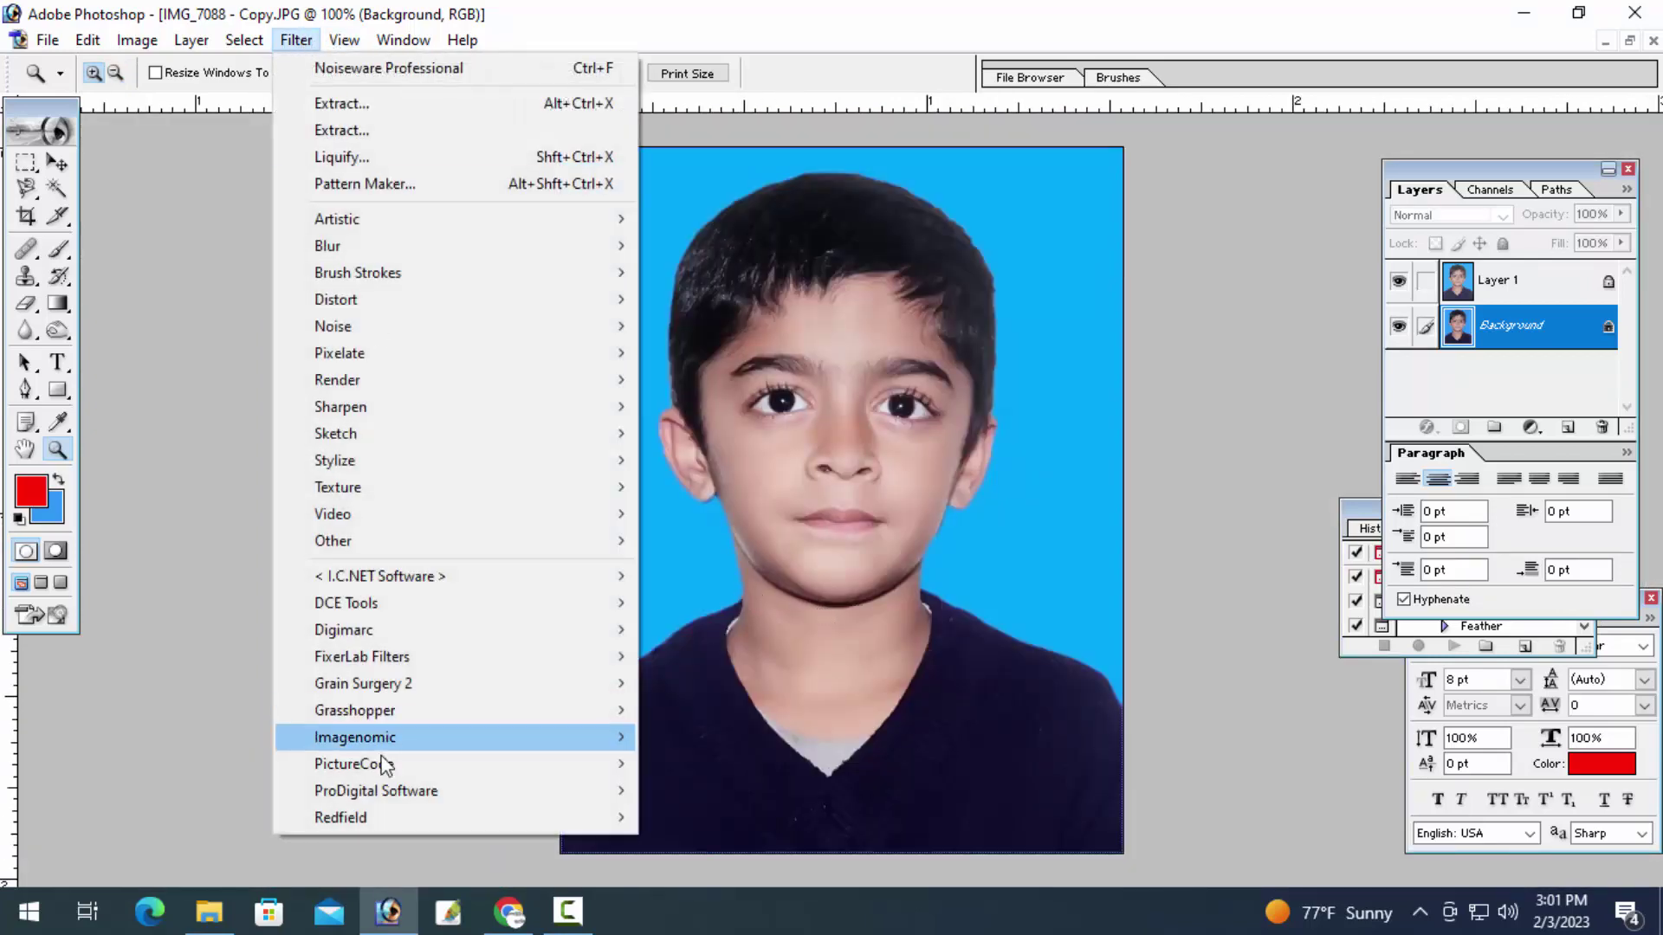
pyautogui.click(701, 767)
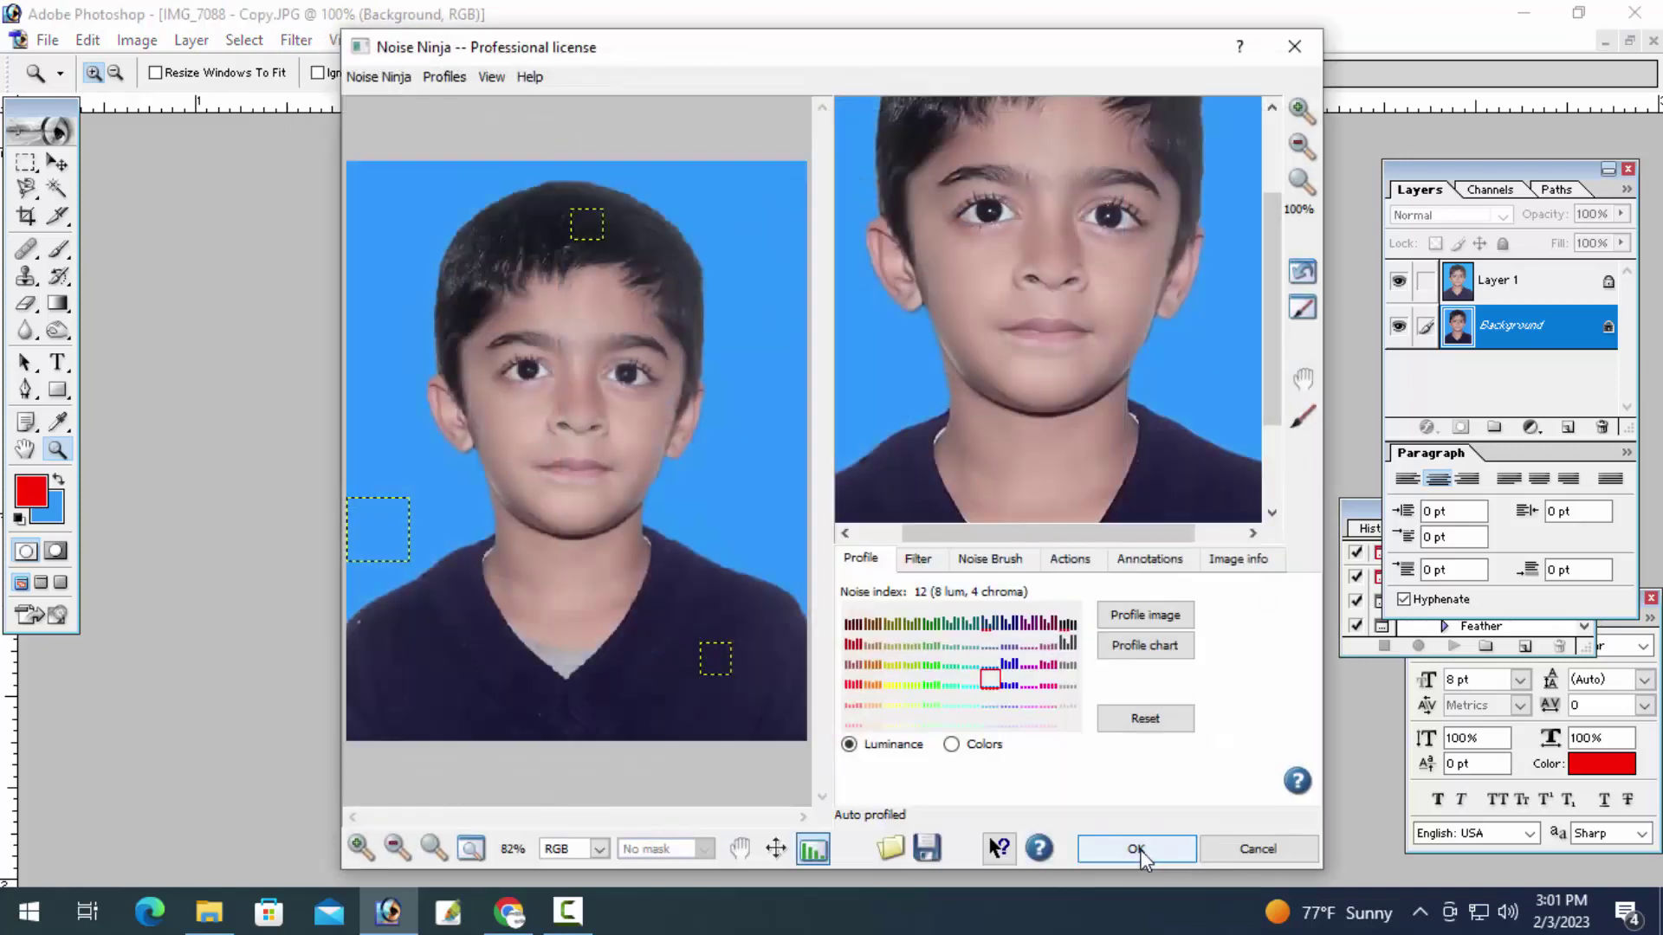
pyautogui.click(1087, 844)
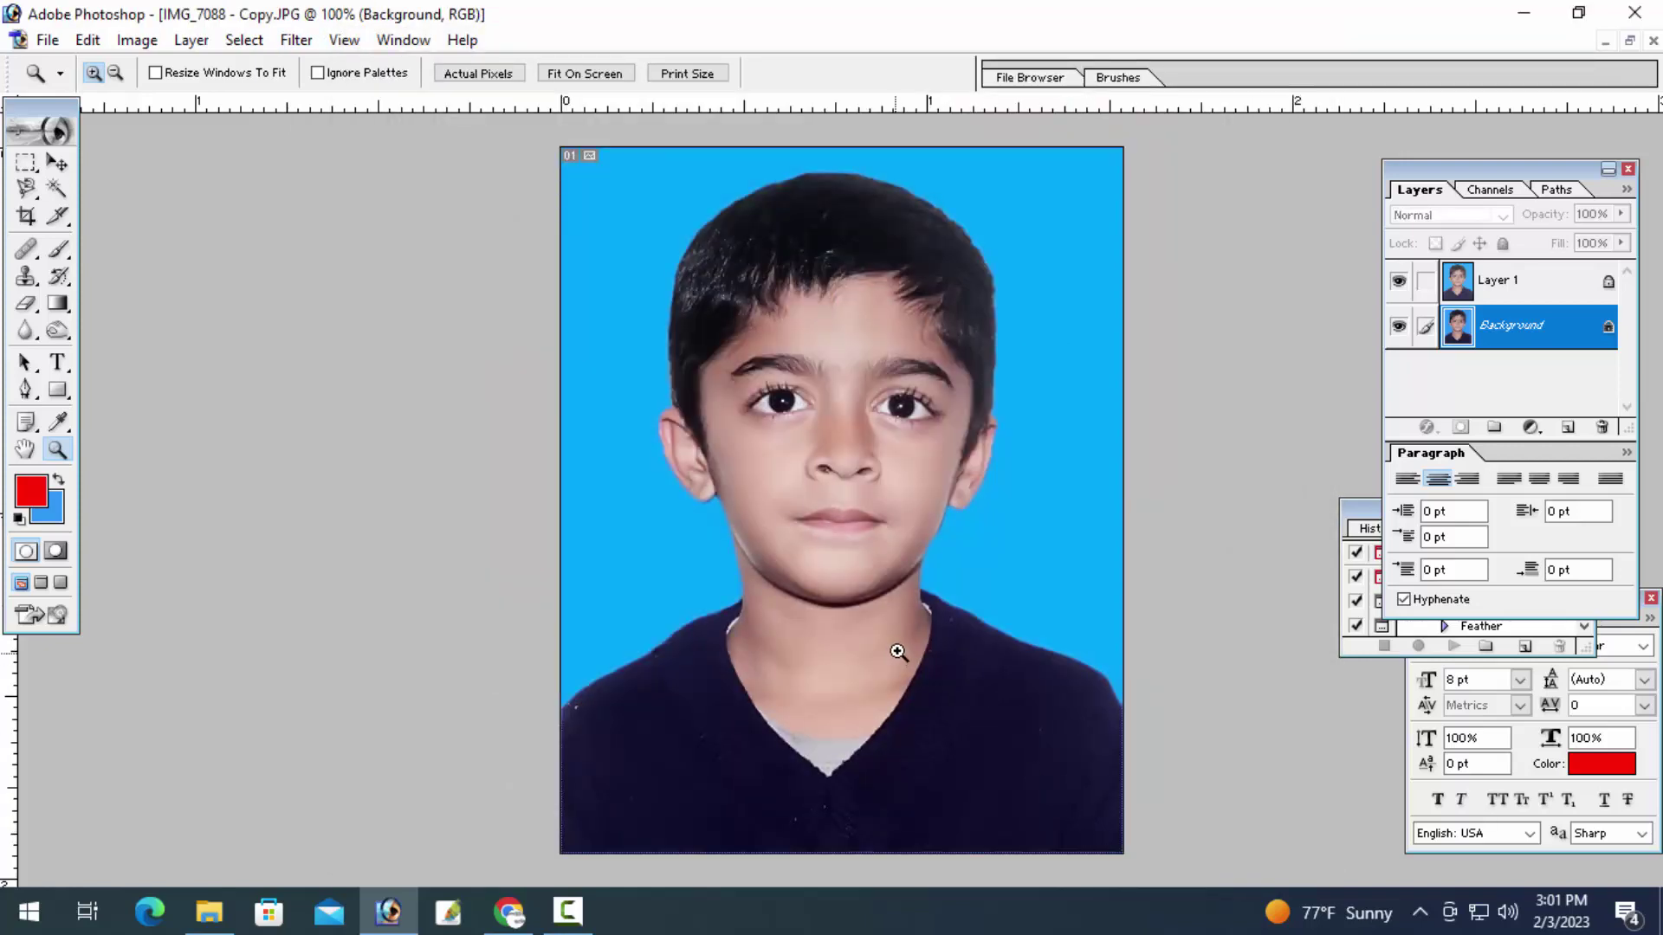
# Briefly open Curves on Layer 1, then reselect the Background layer and list its colour adjustments
pyautogui.click(1491, 288)
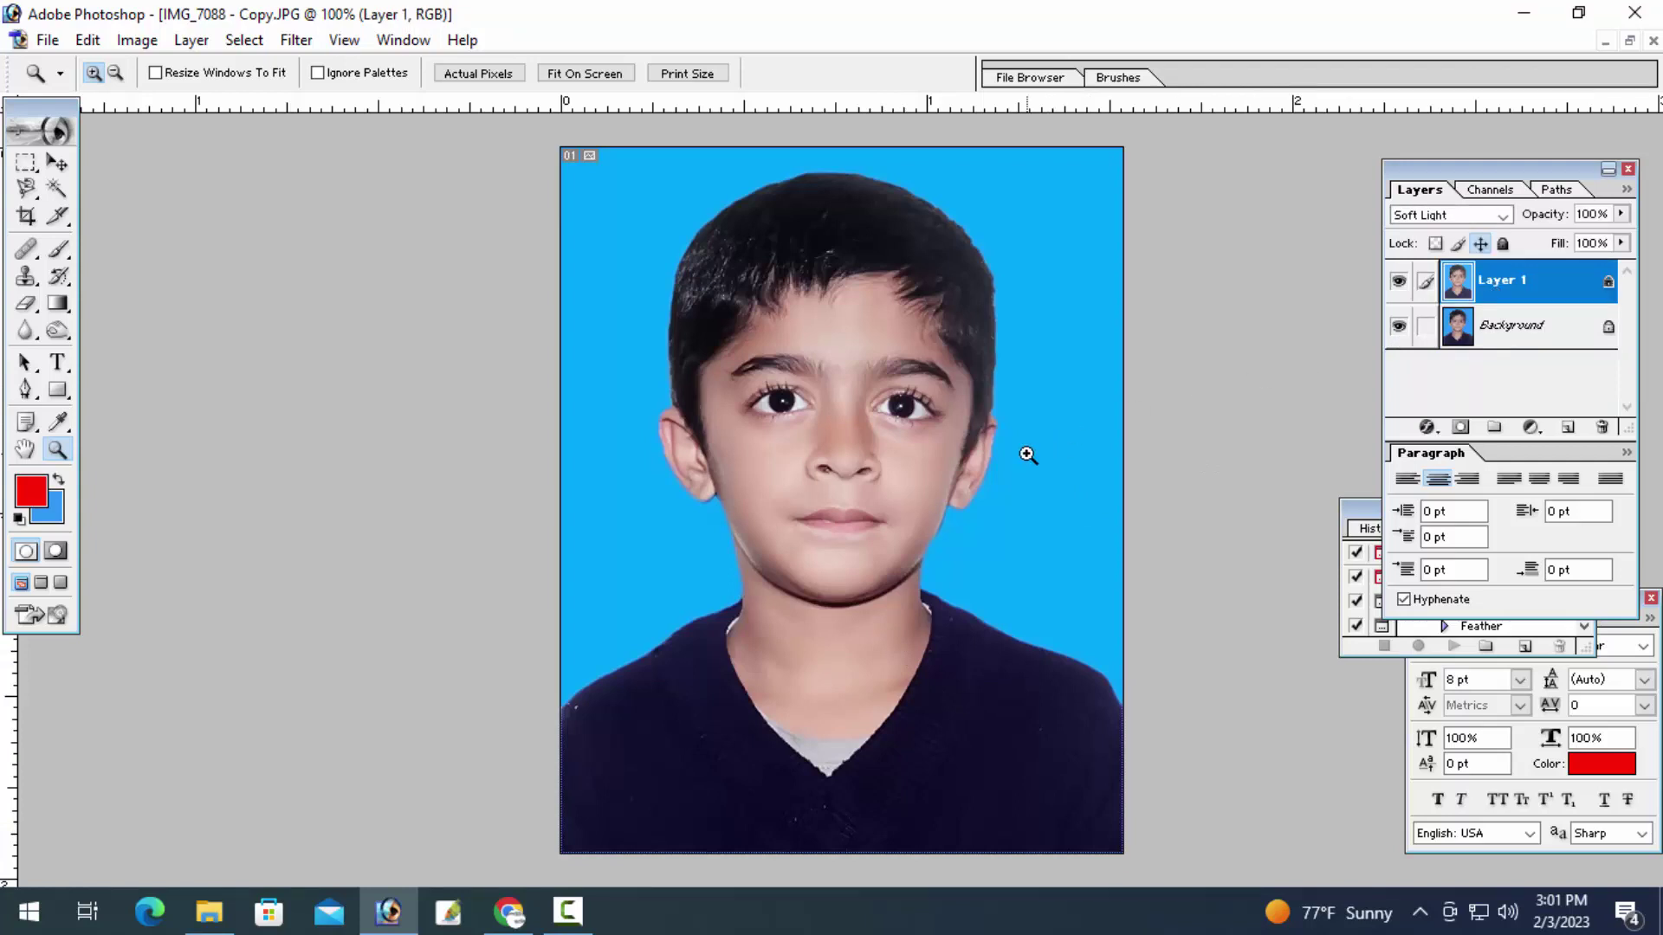
pyautogui.hotkey('ctrl', 'm')
pyautogui.press('Return')
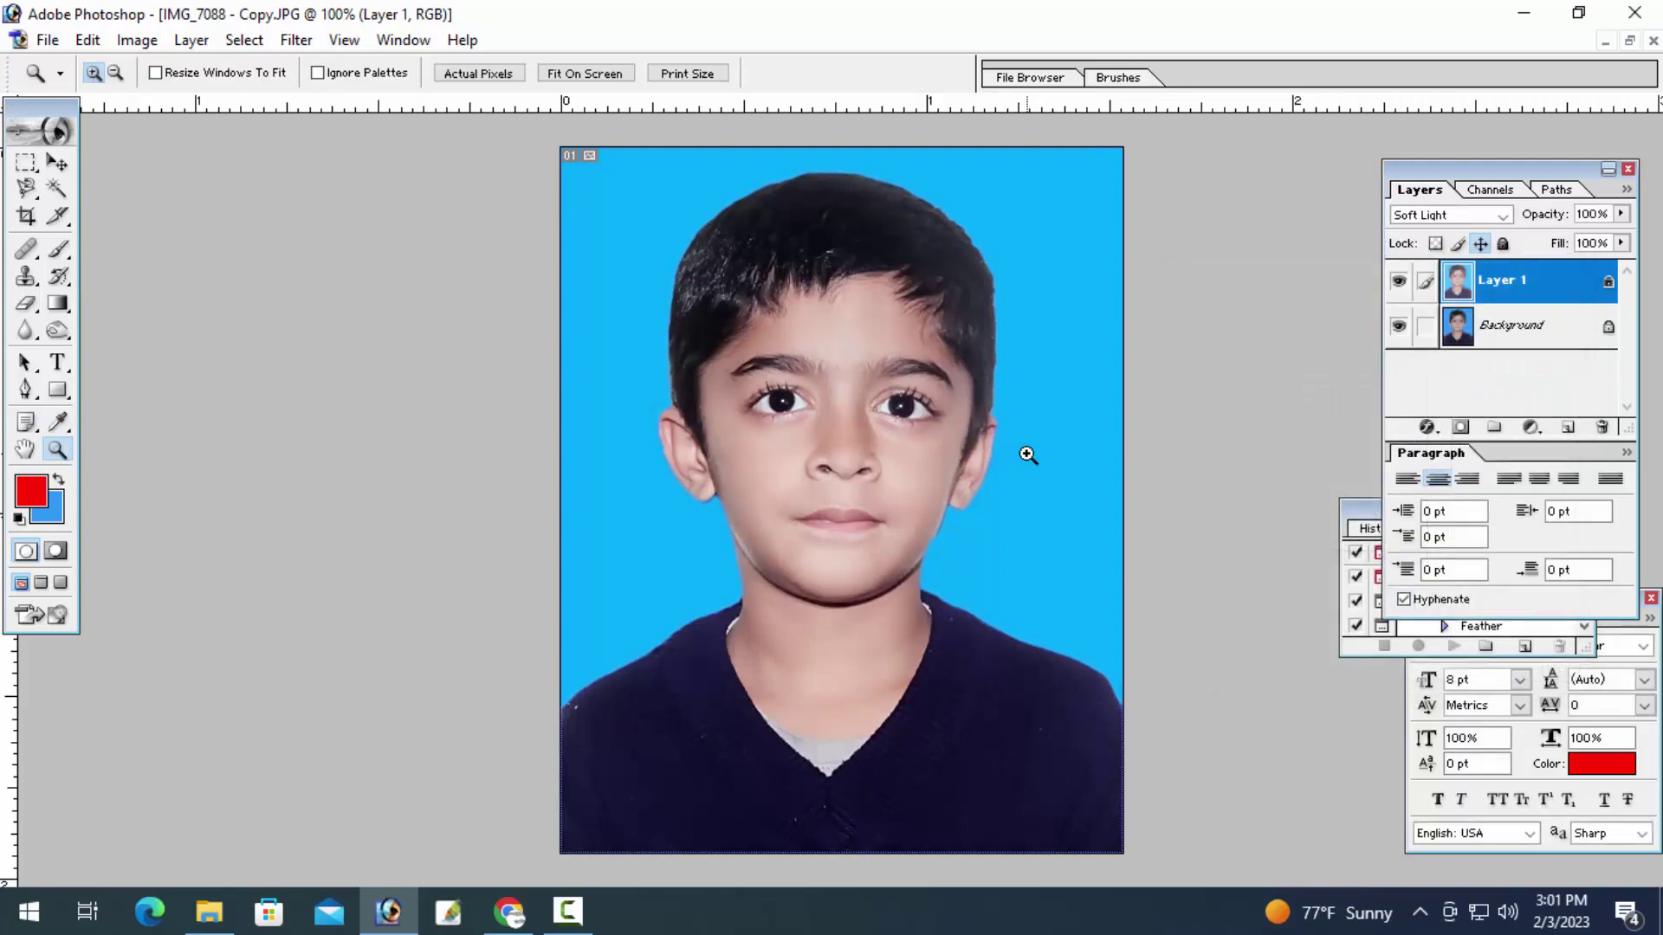
pyautogui.click(1490, 335)
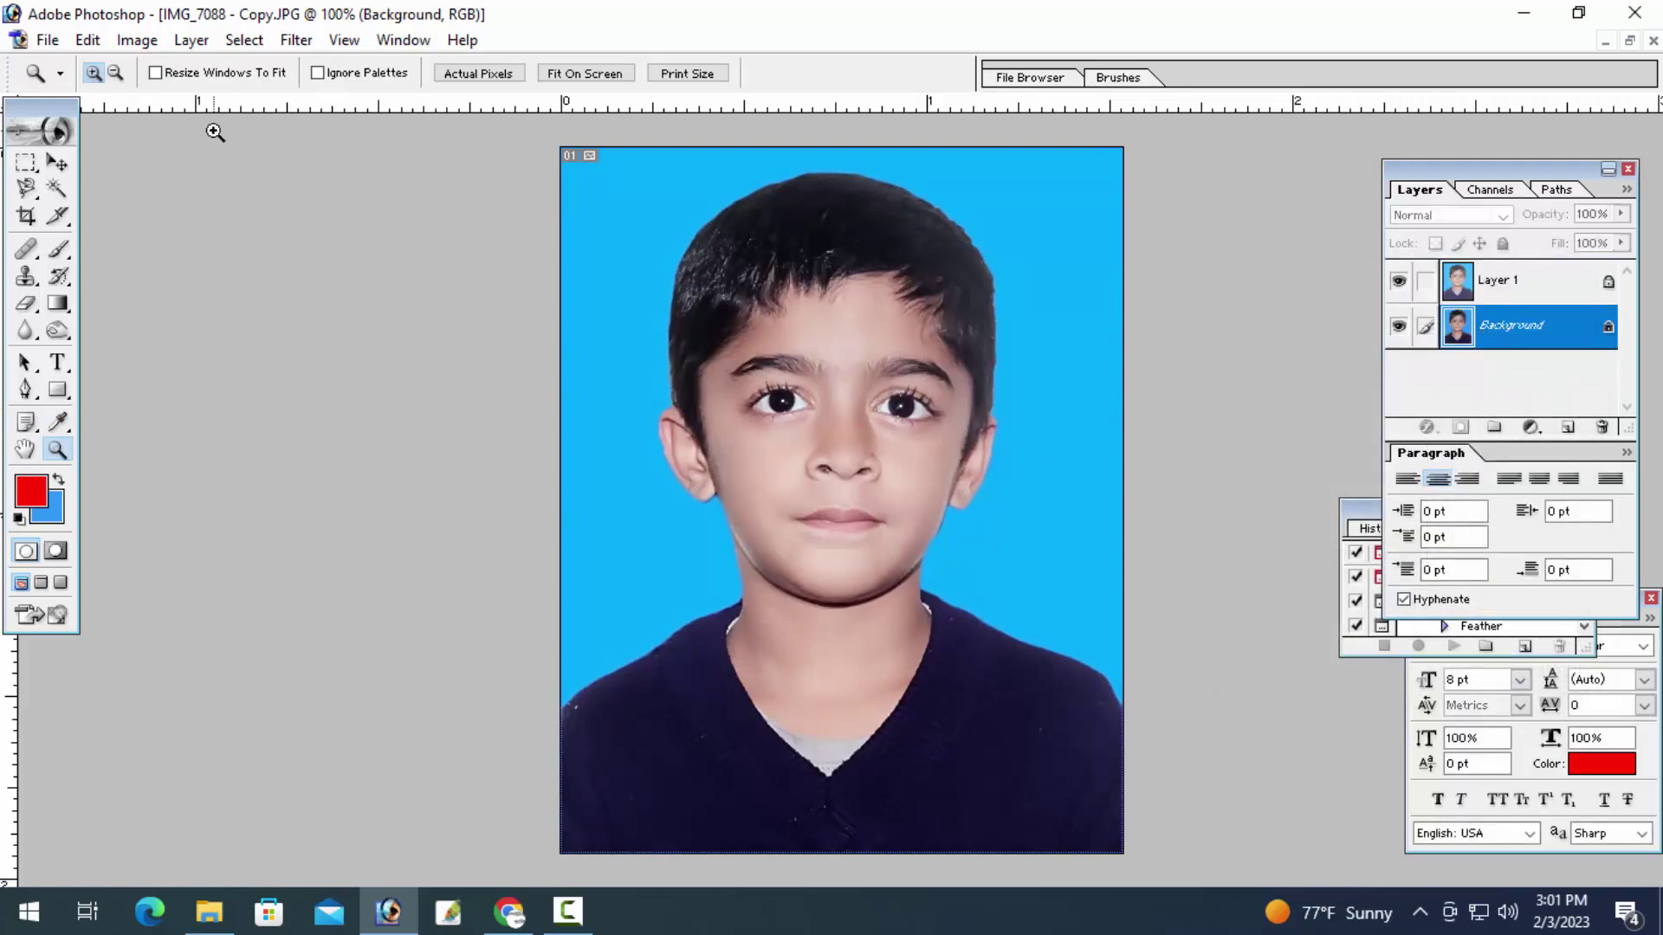
pyautogui.click(138, 41)
pyautogui.moveTo(192, 102)
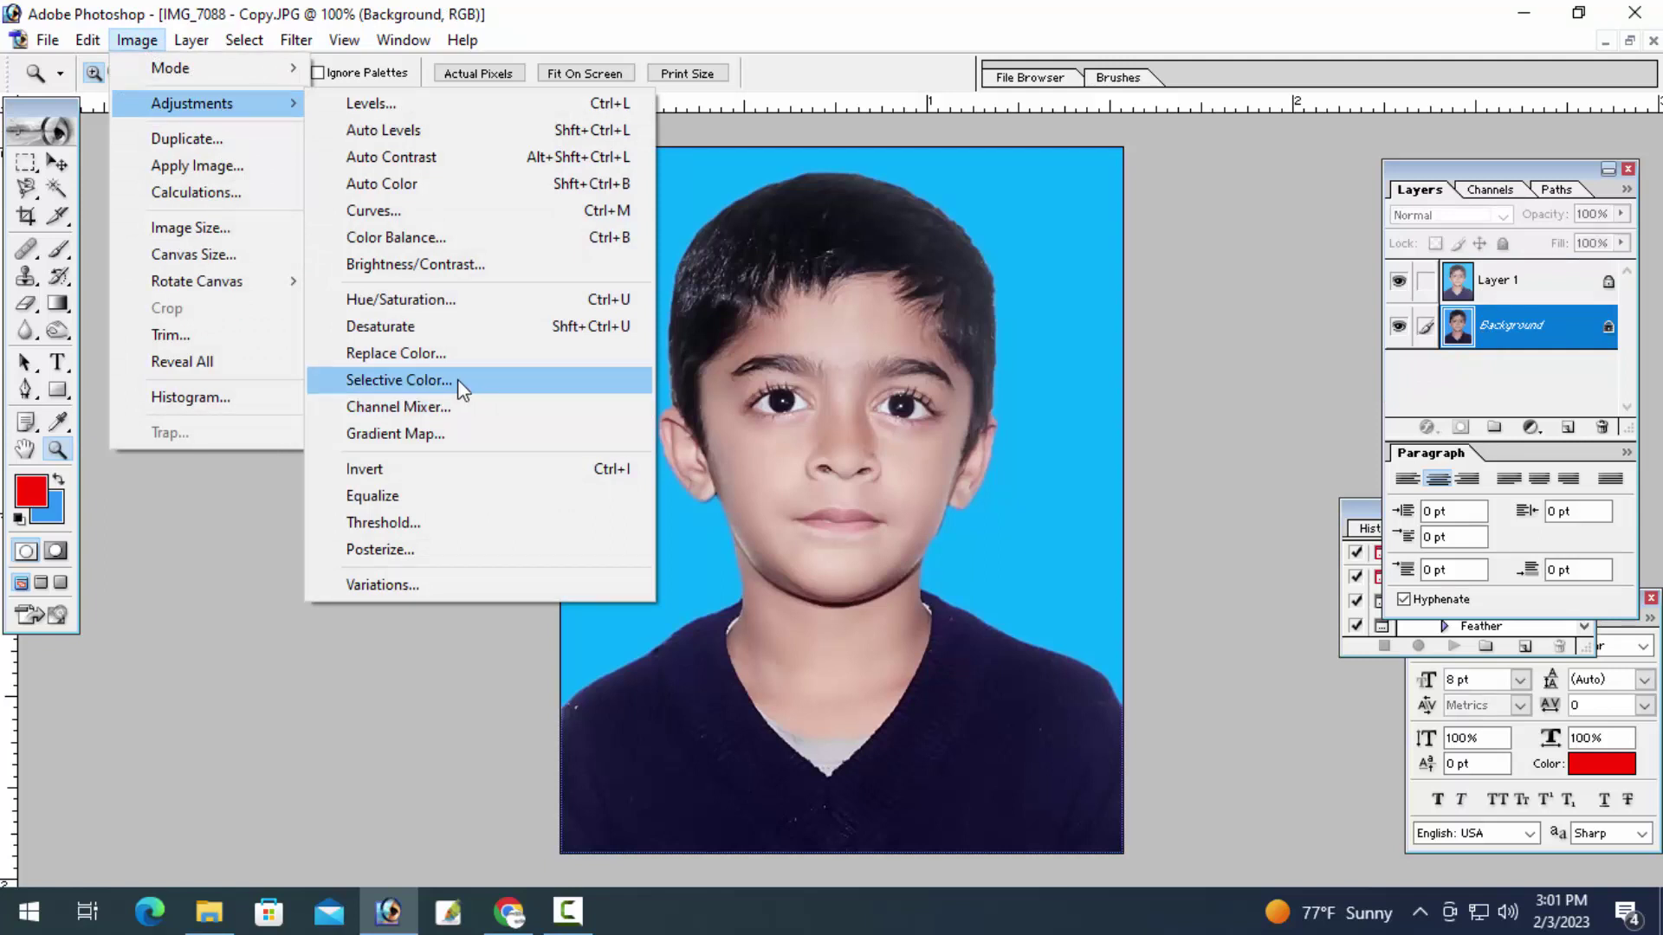
# Use Selective Color to lower Black in the Reds and Yellow in the Yellows
pyautogui.click(461, 389)
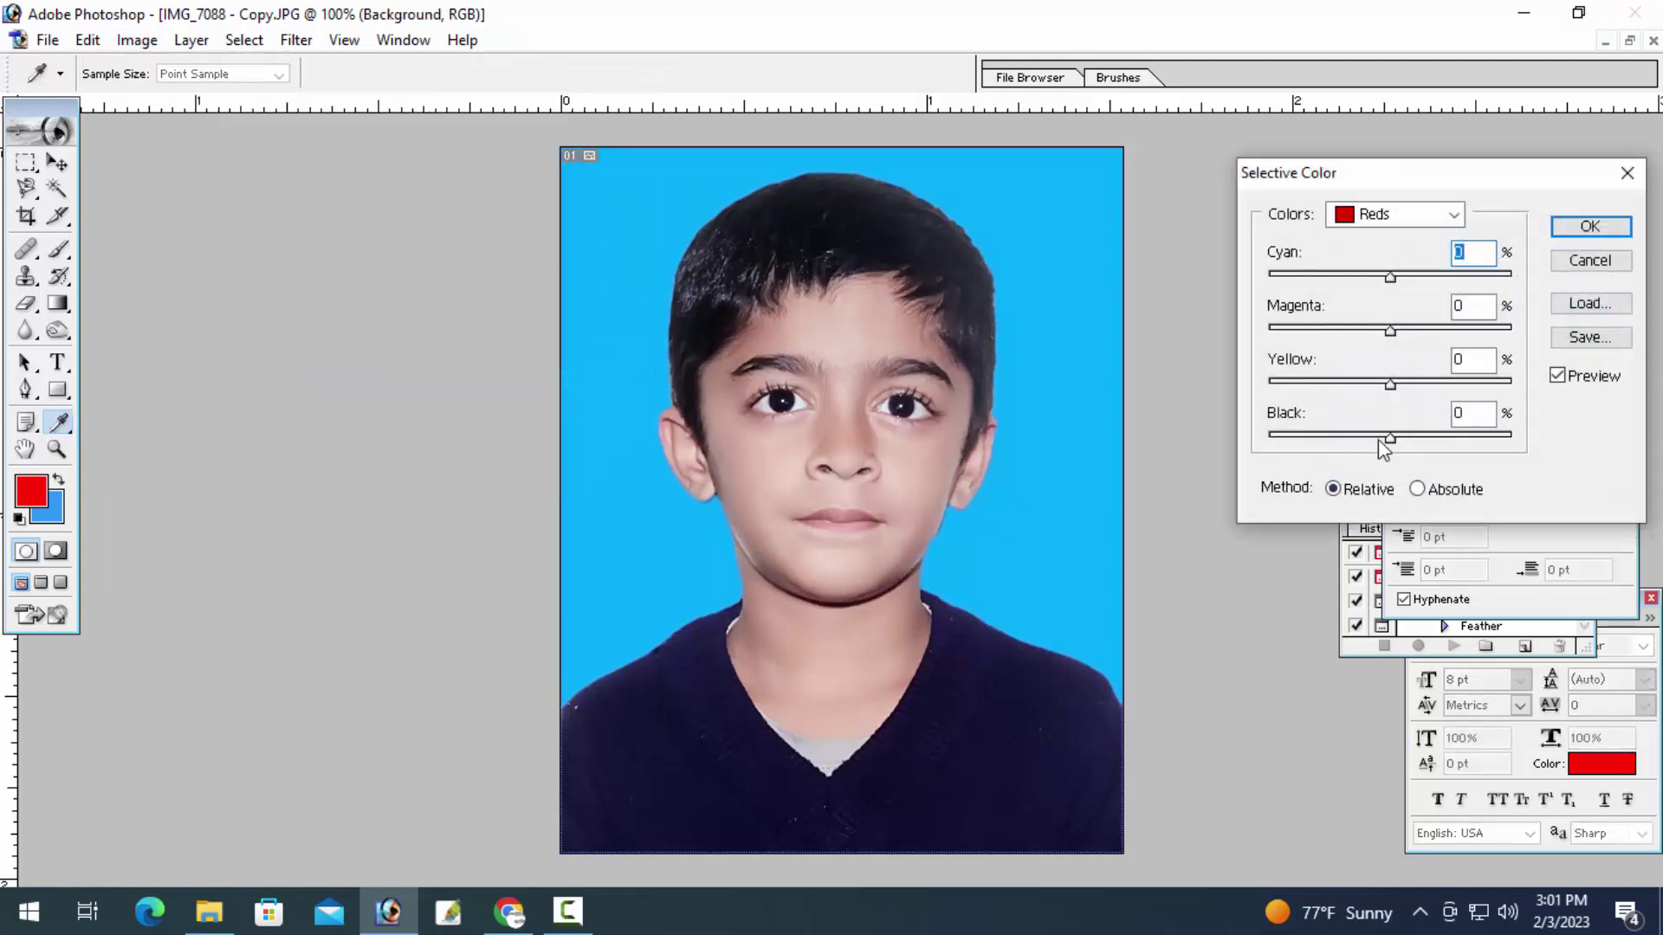
pyautogui.moveTo(1379, 440)
pyautogui.mouseDown()
pyautogui.moveTo(1345, 433)
pyautogui.moveTo(1327, 387)
pyautogui.mouseUp()
pyautogui.click(1414, 214)
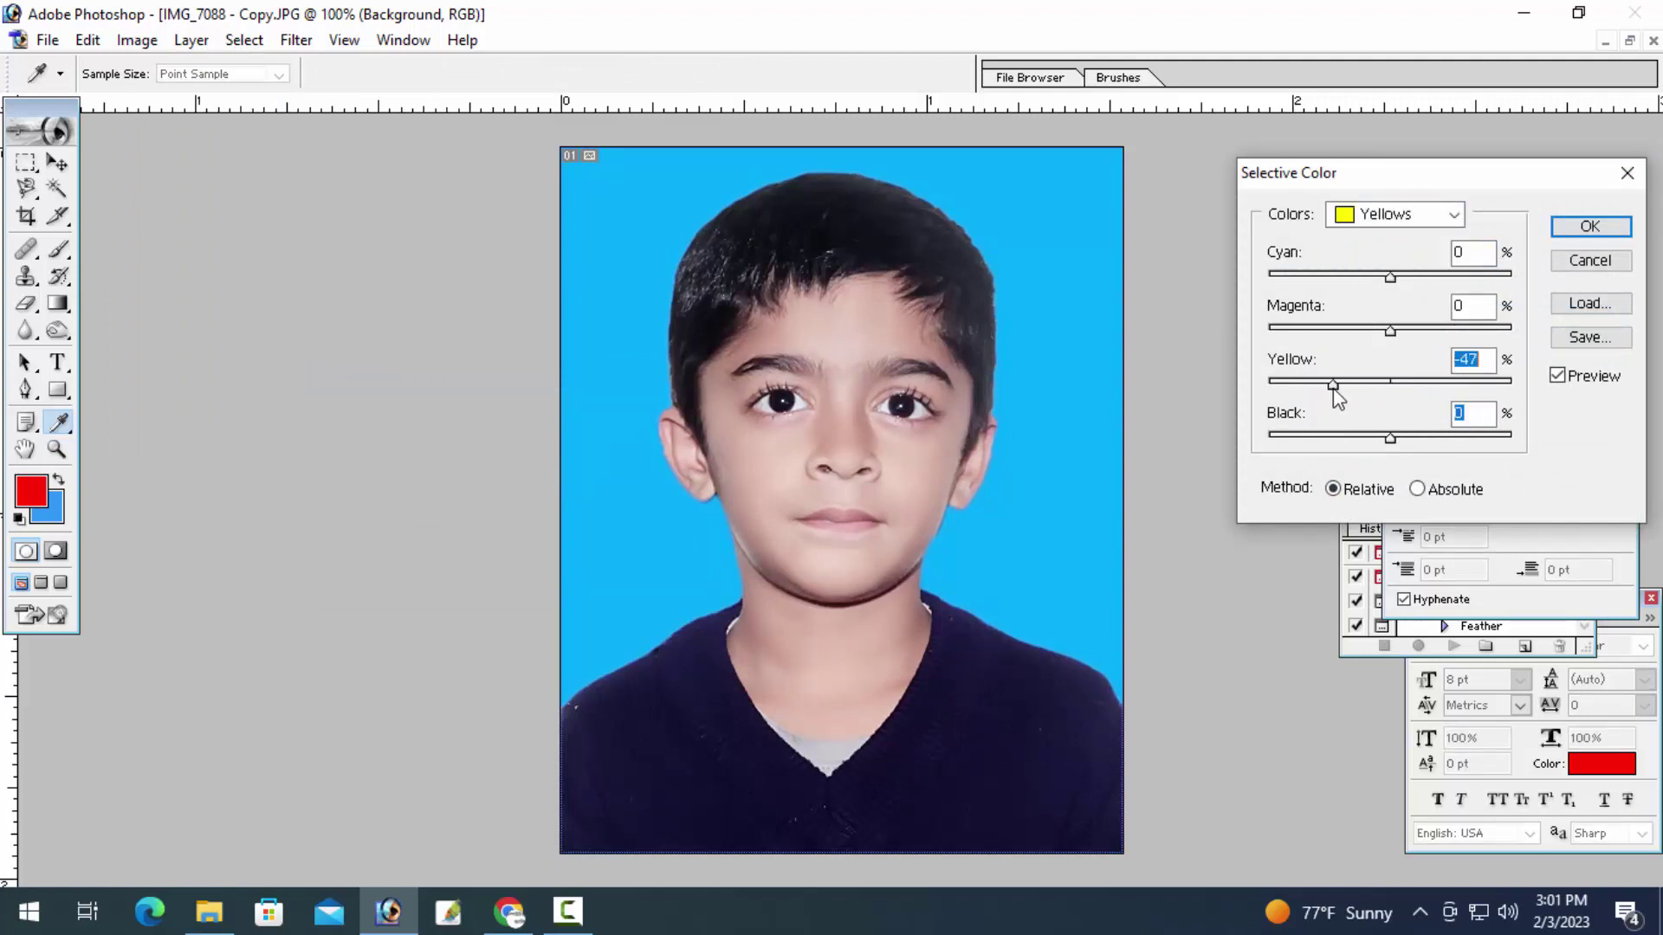
pyautogui.press('Return')
pyautogui.press('z')
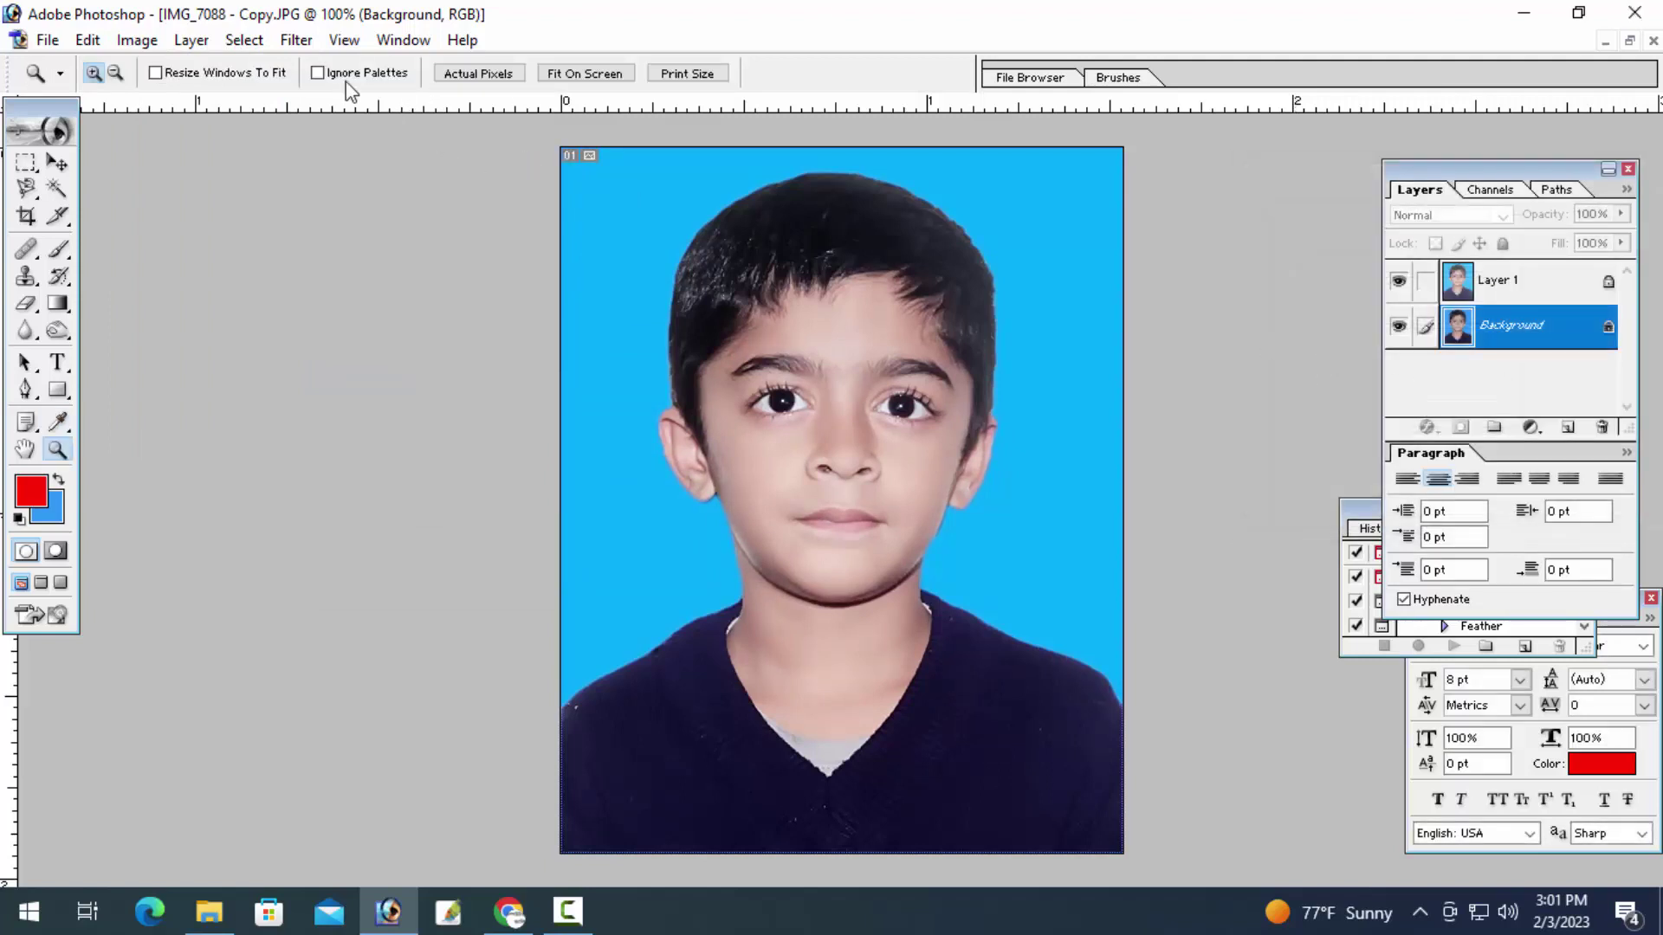
# Run Noiseware Professional noise reduction on the Background, then make Layer 1 active
pyautogui.click(297, 40)
pyautogui.moveTo(355, 736)
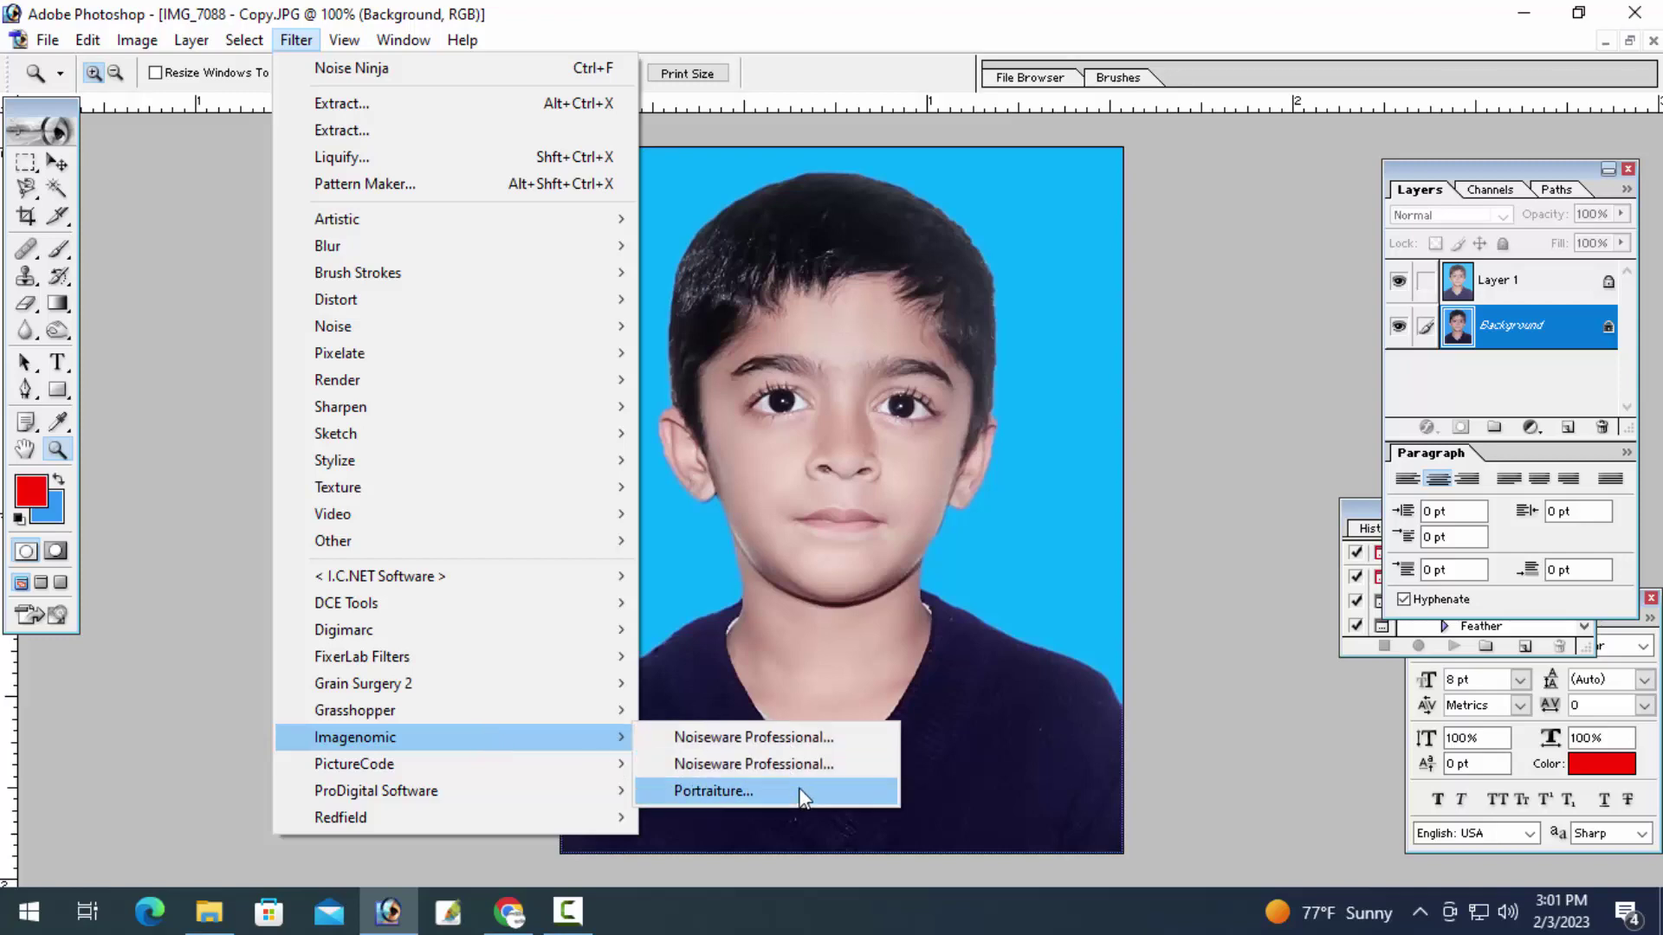
pyautogui.click(792, 741)
pyautogui.press('Return')
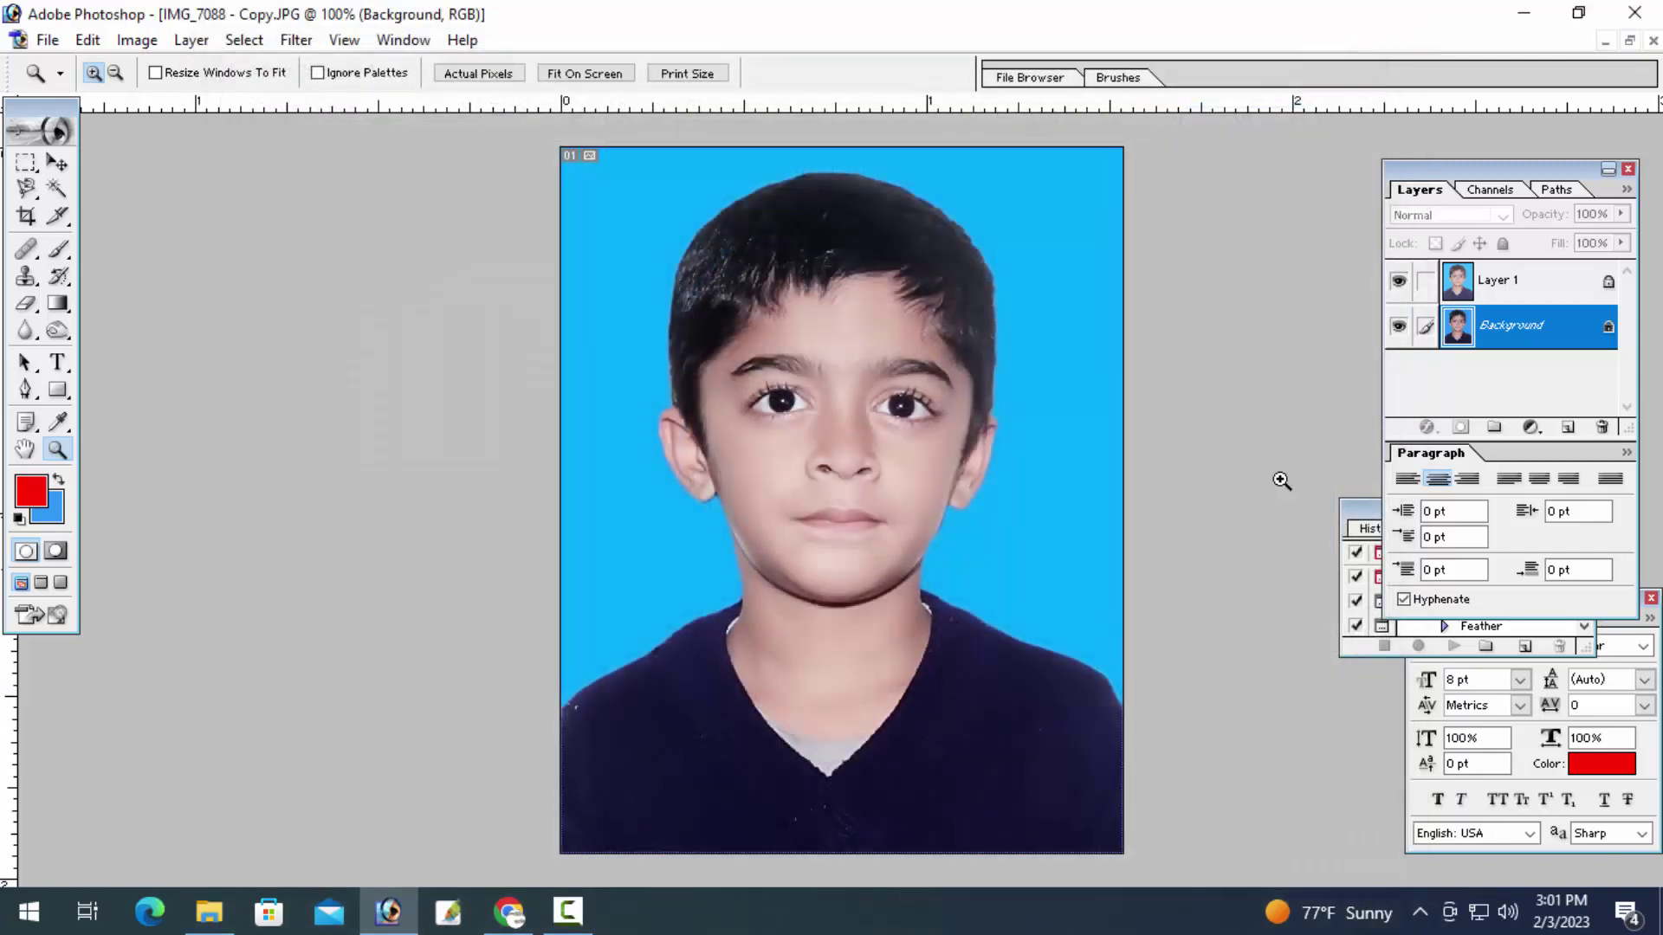
pyautogui.click(1492, 294)
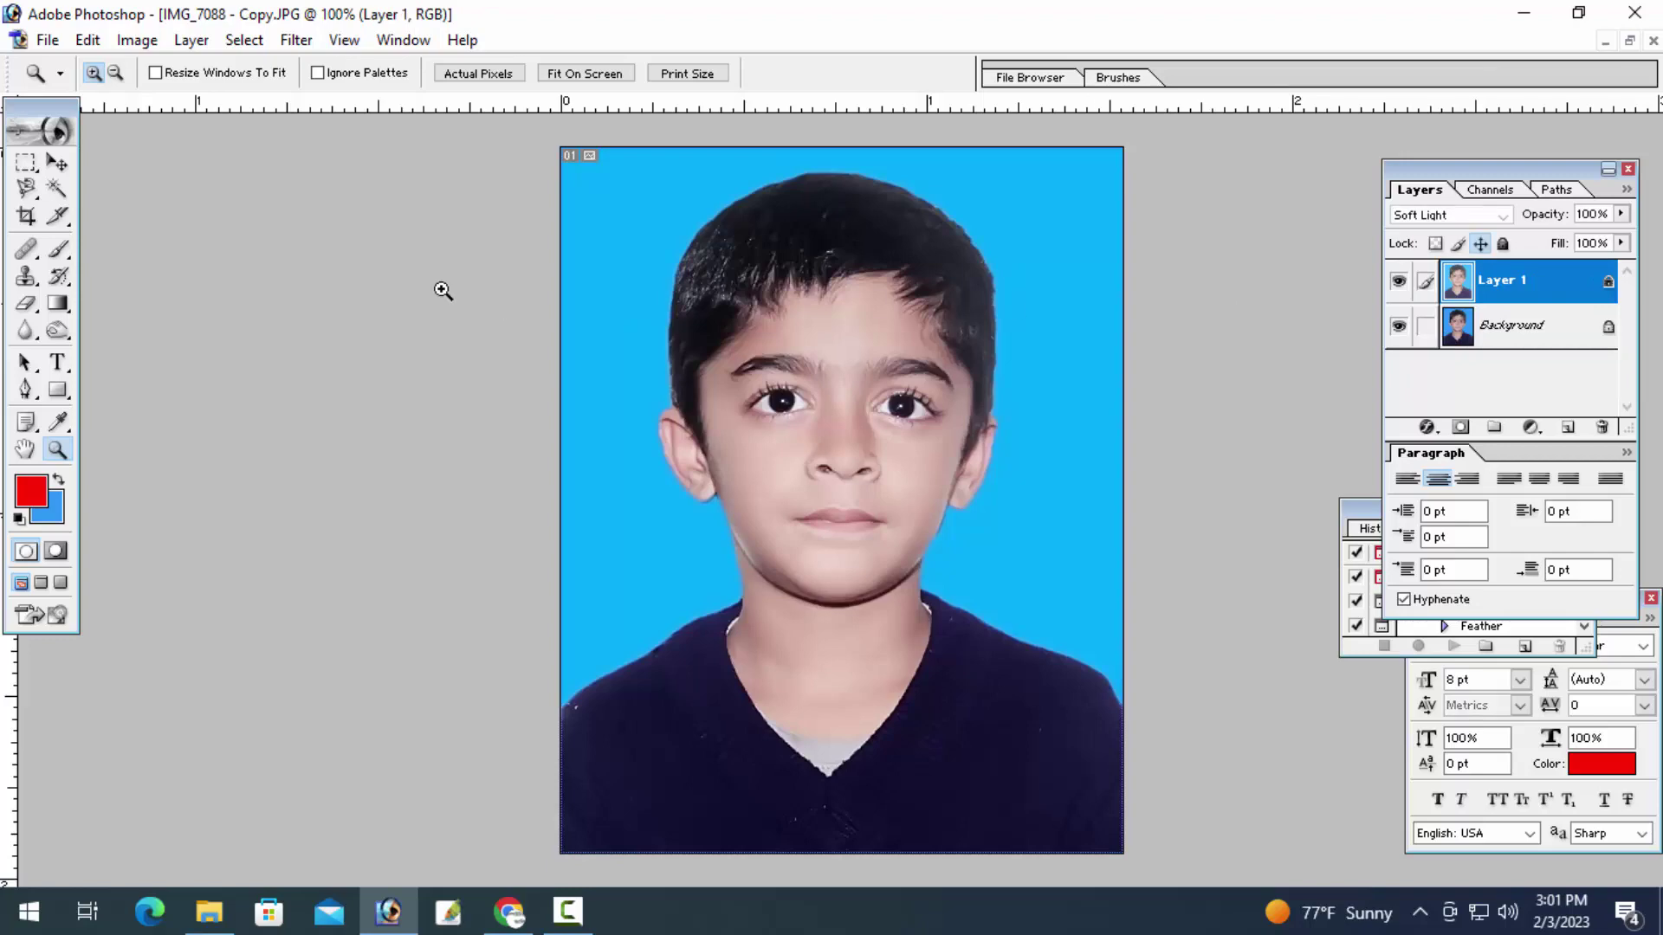
pyautogui.click(295, 40)
# Apply Noiseware Professional to Layer 1, then Noise Ninja to the Background layer
pyautogui.click(704, 738)
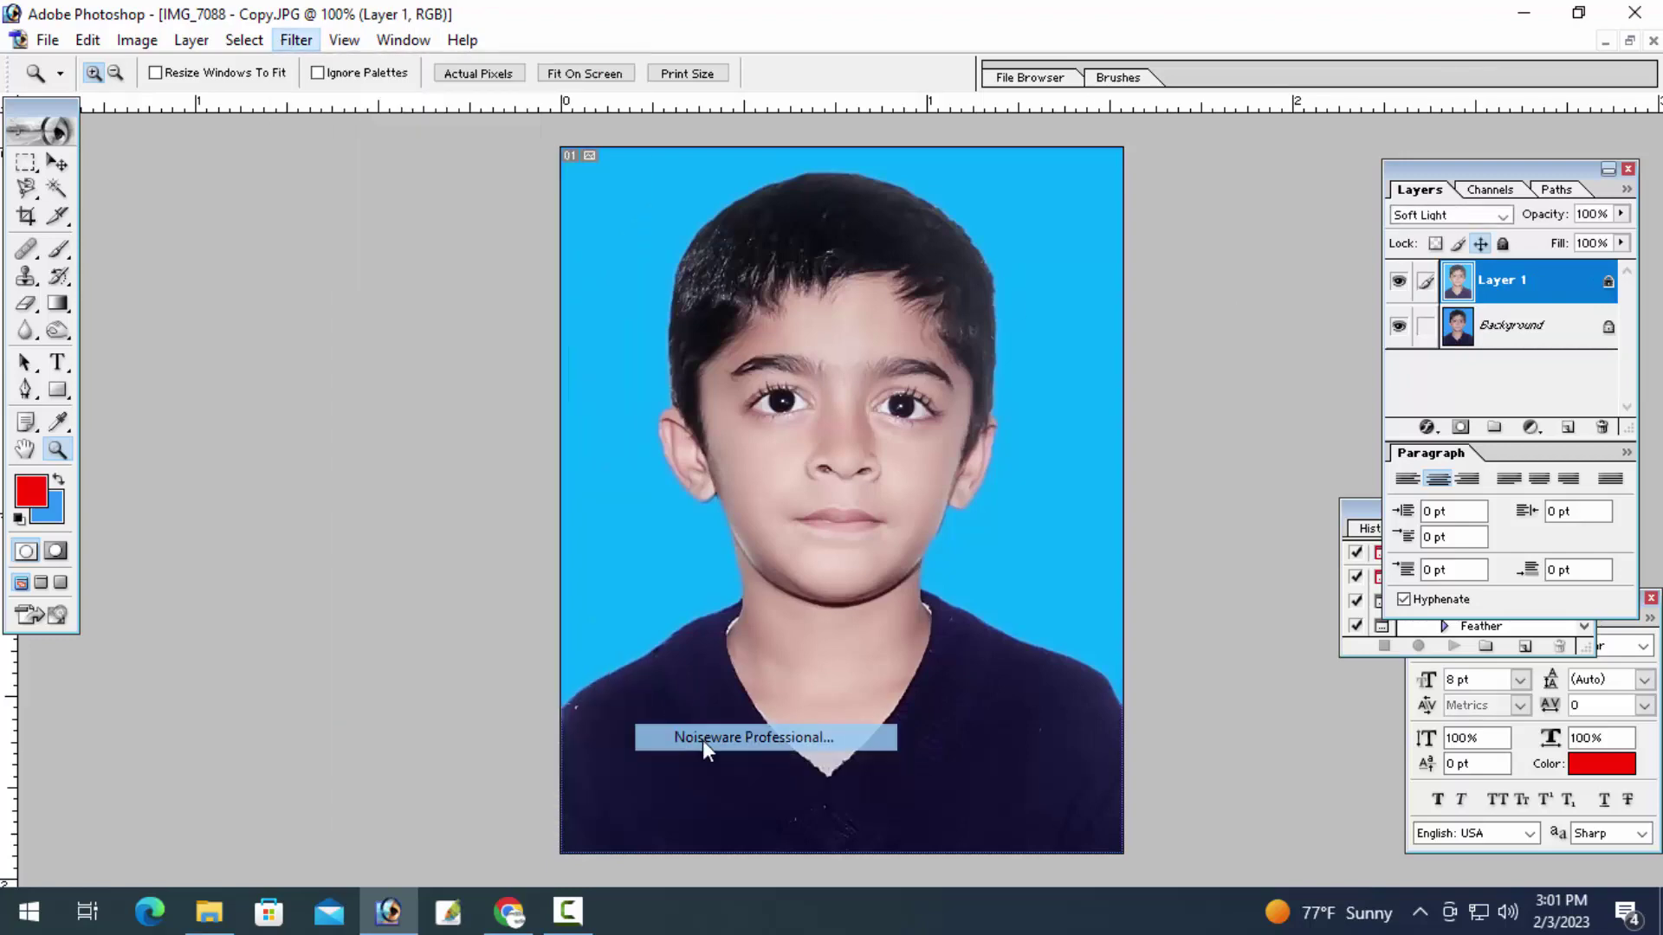
pyautogui.press('Return')
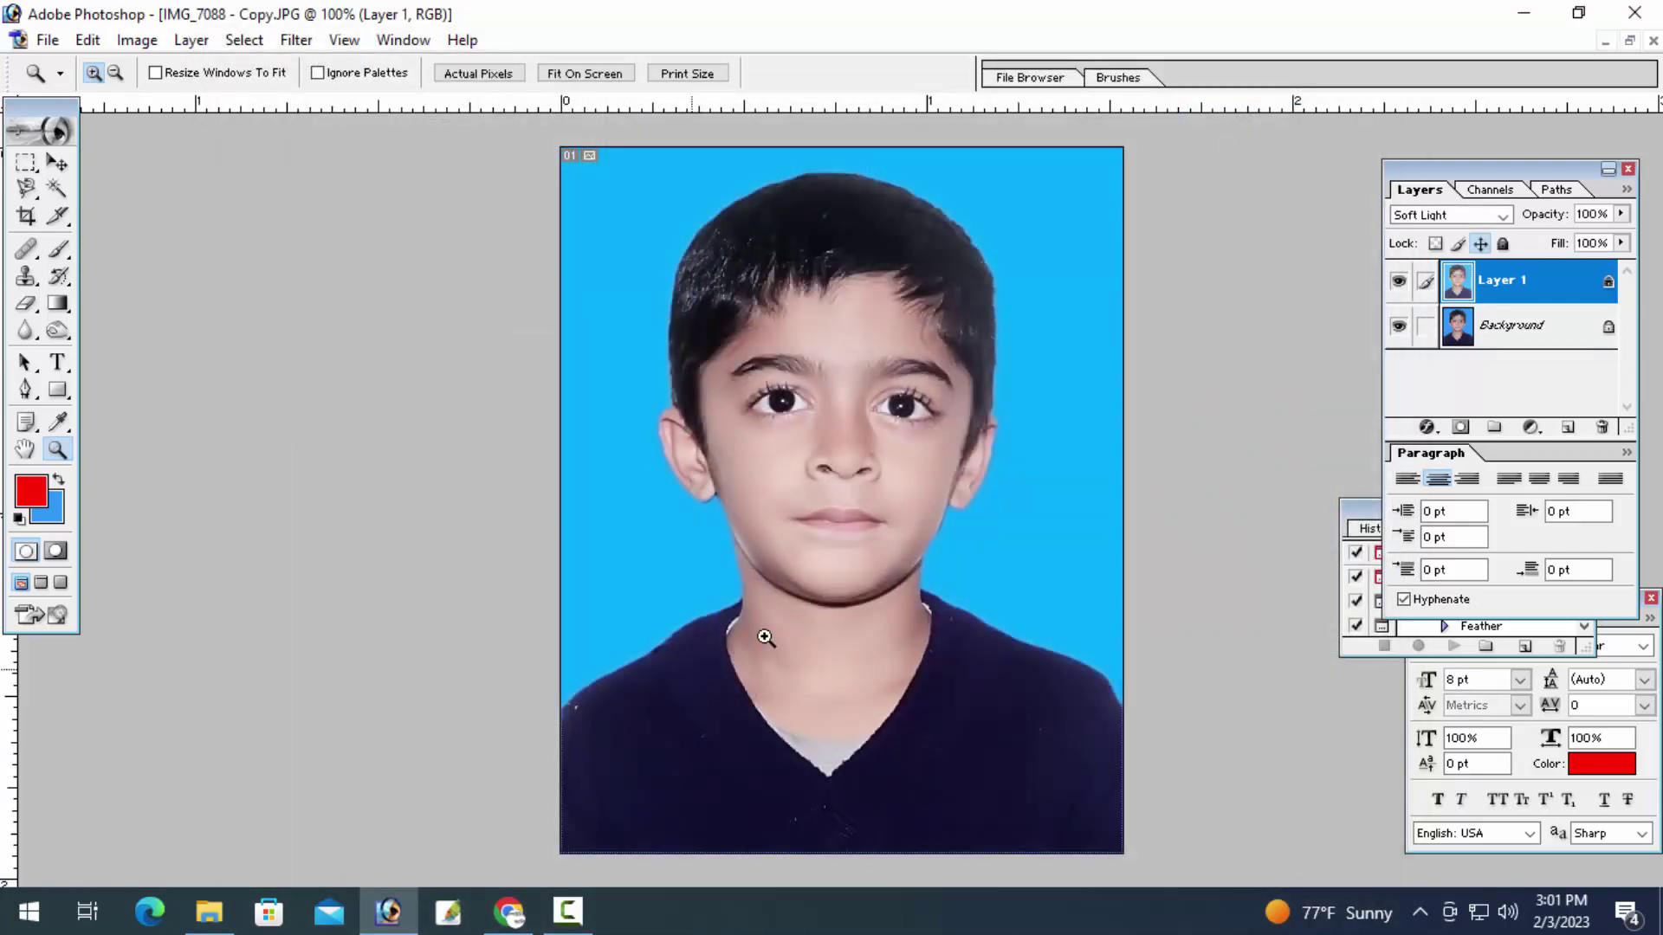
pyautogui.click(1508, 331)
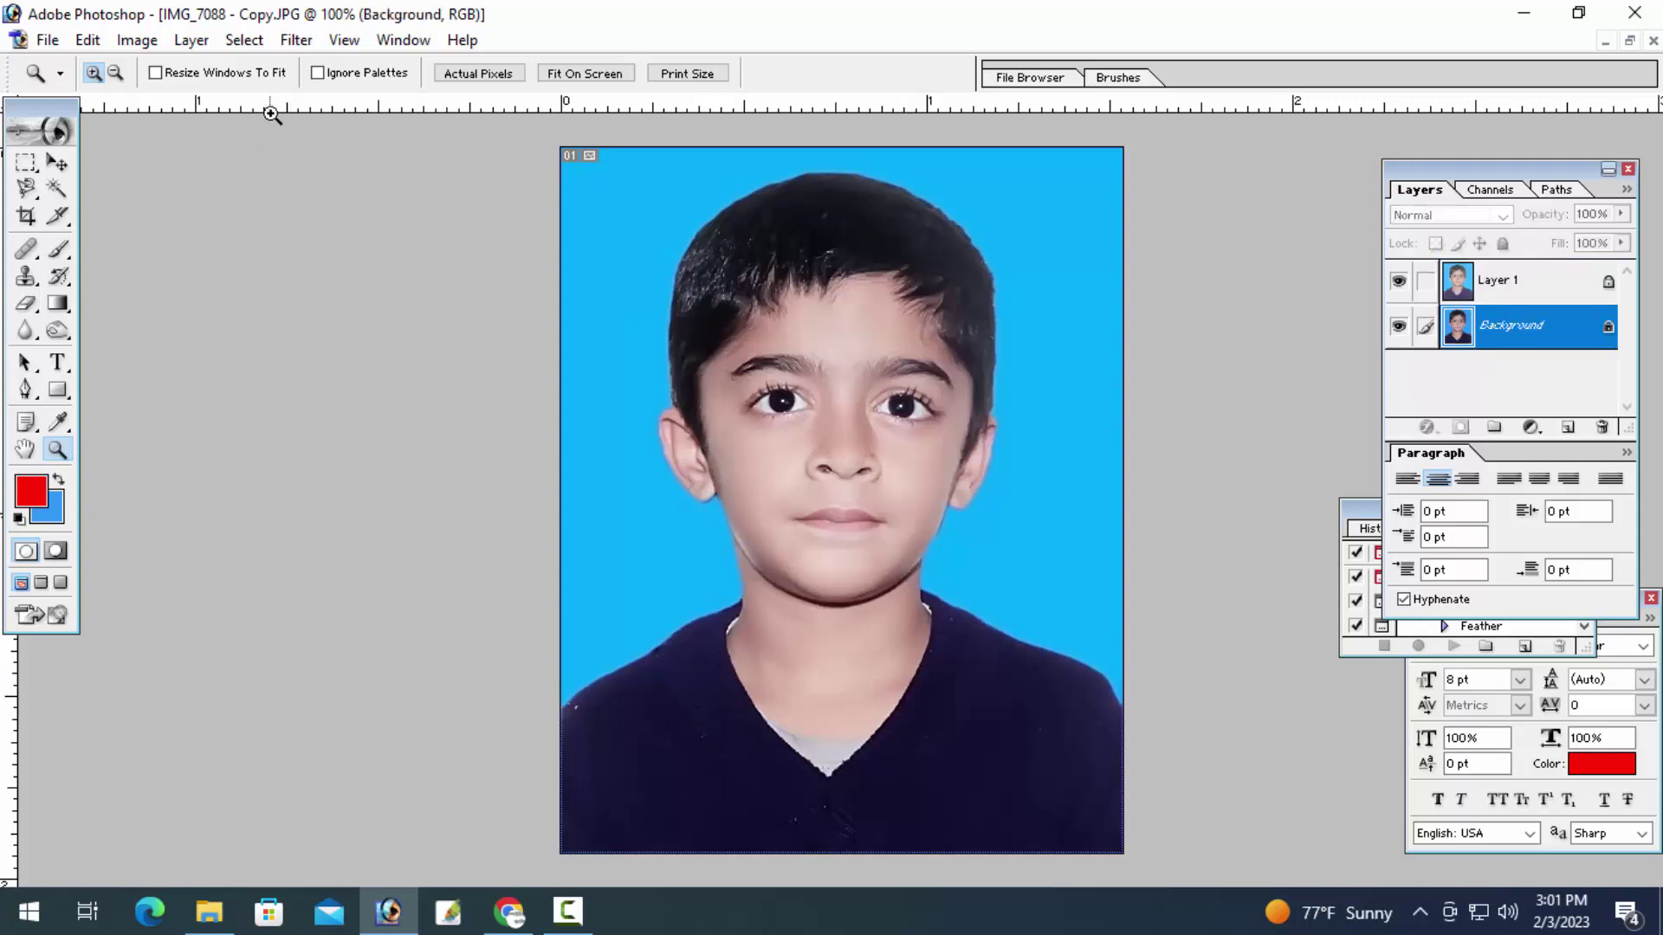
pyautogui.click(294, 40)
pyautogui.moveTo(353, 764)
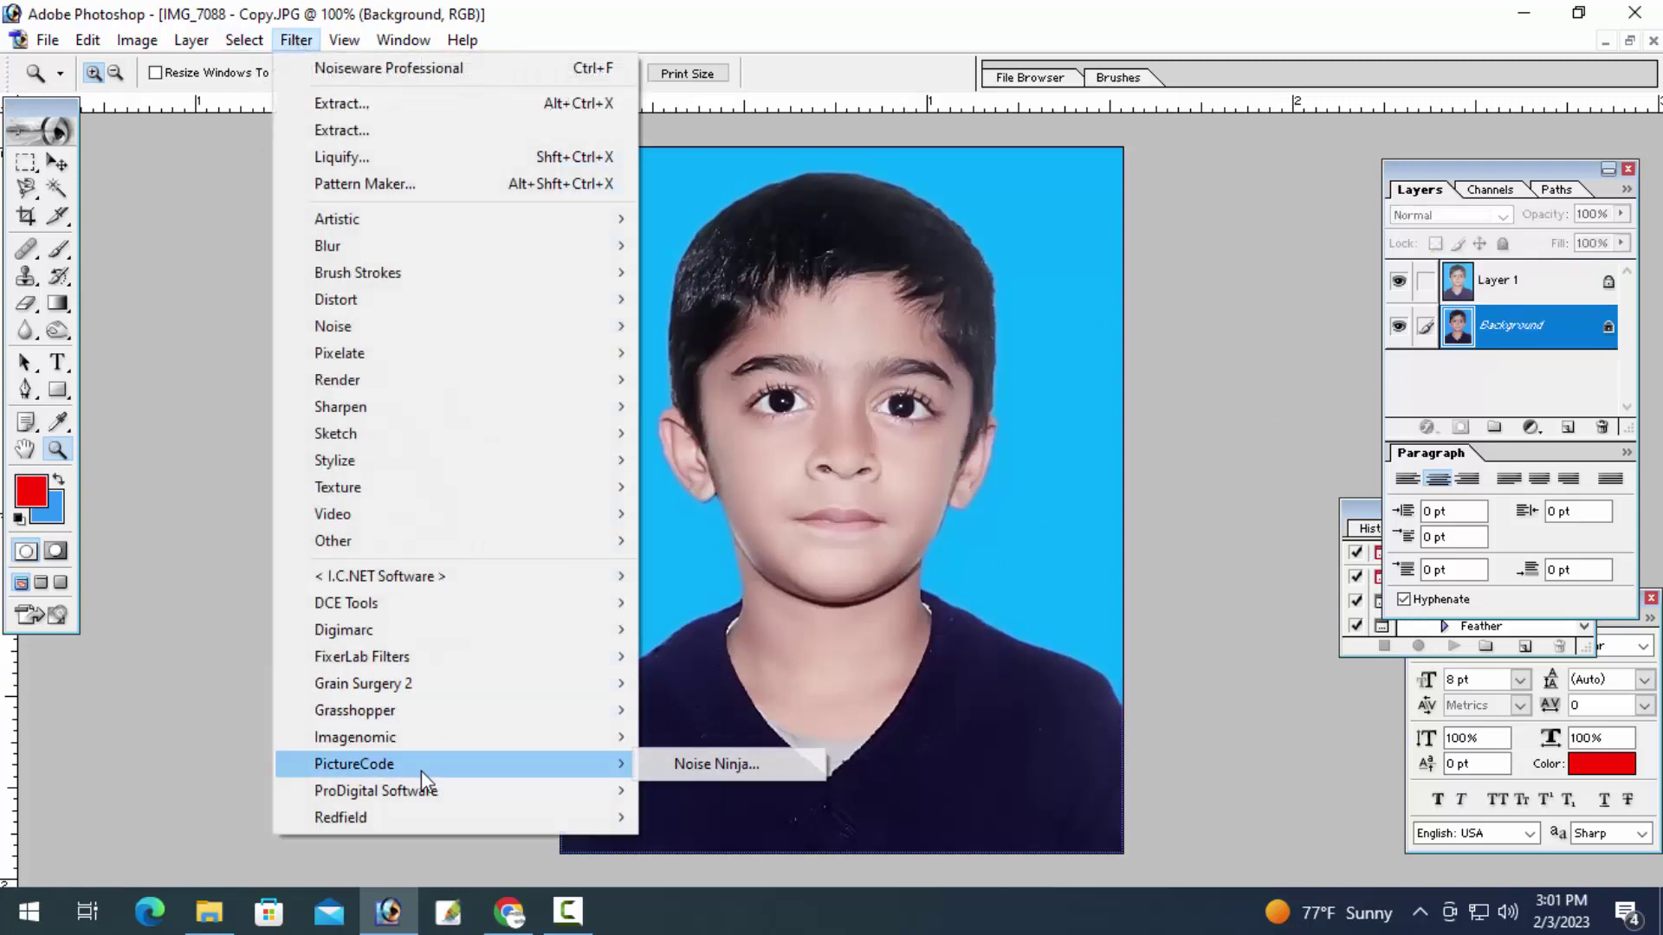
pyautogui.click(719, 767)
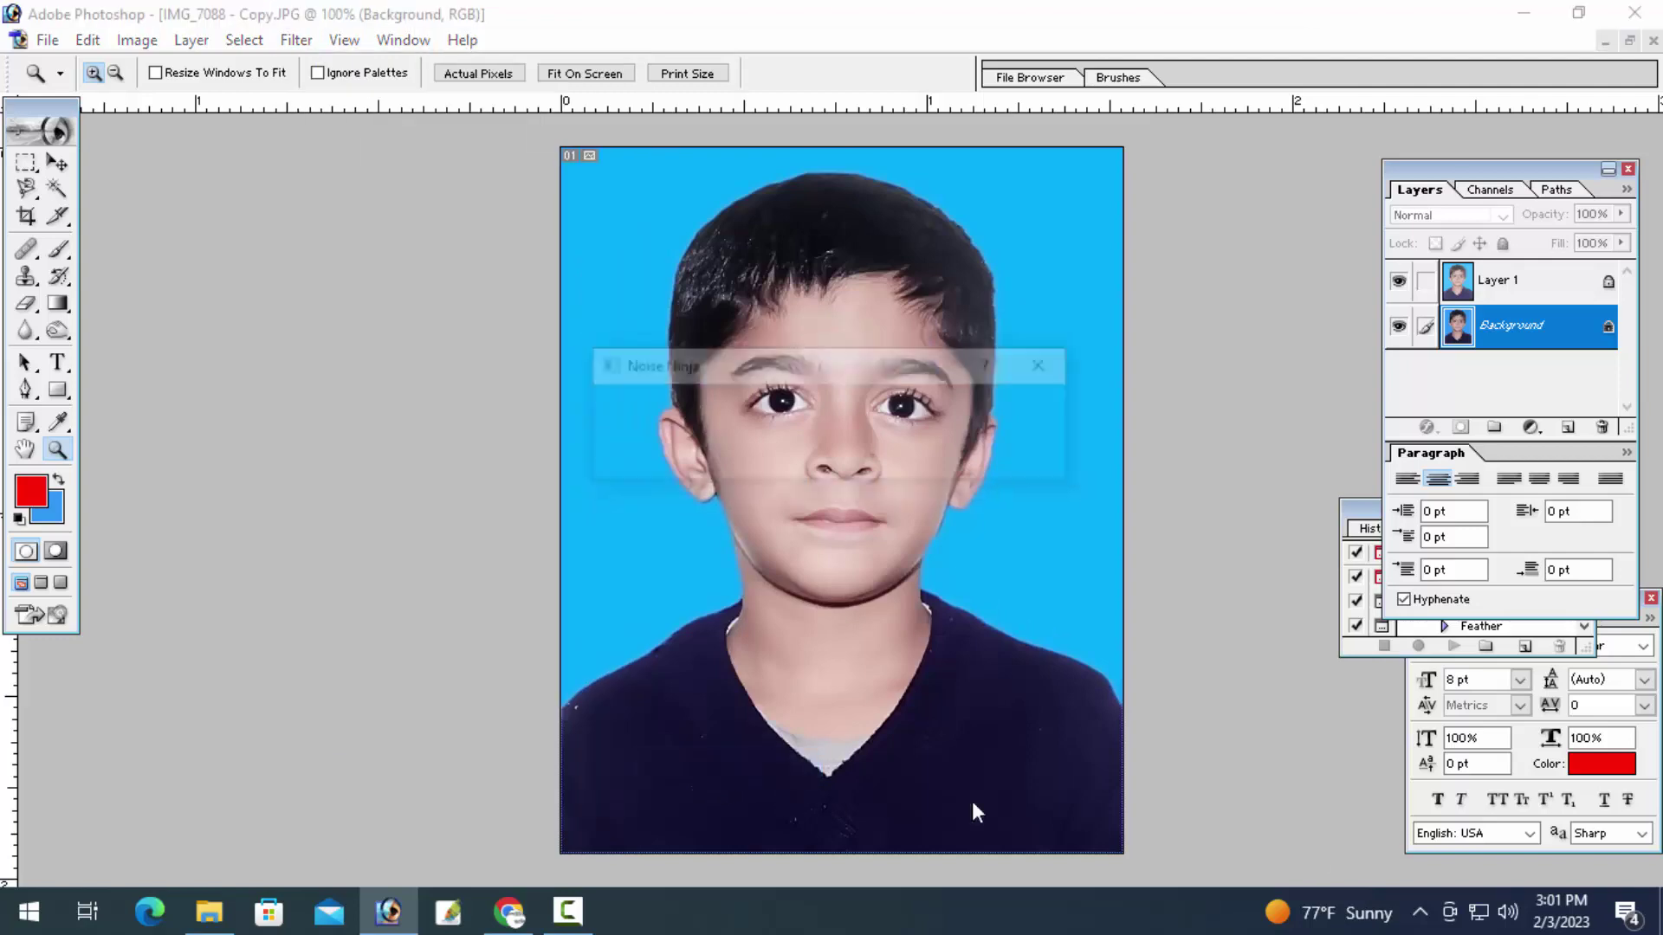
pyautogui.click(1136, 850)
# Zoom in on the chin and nose and clone out a nostril spot with a smaller brush
pyautogui.click(850, 557)
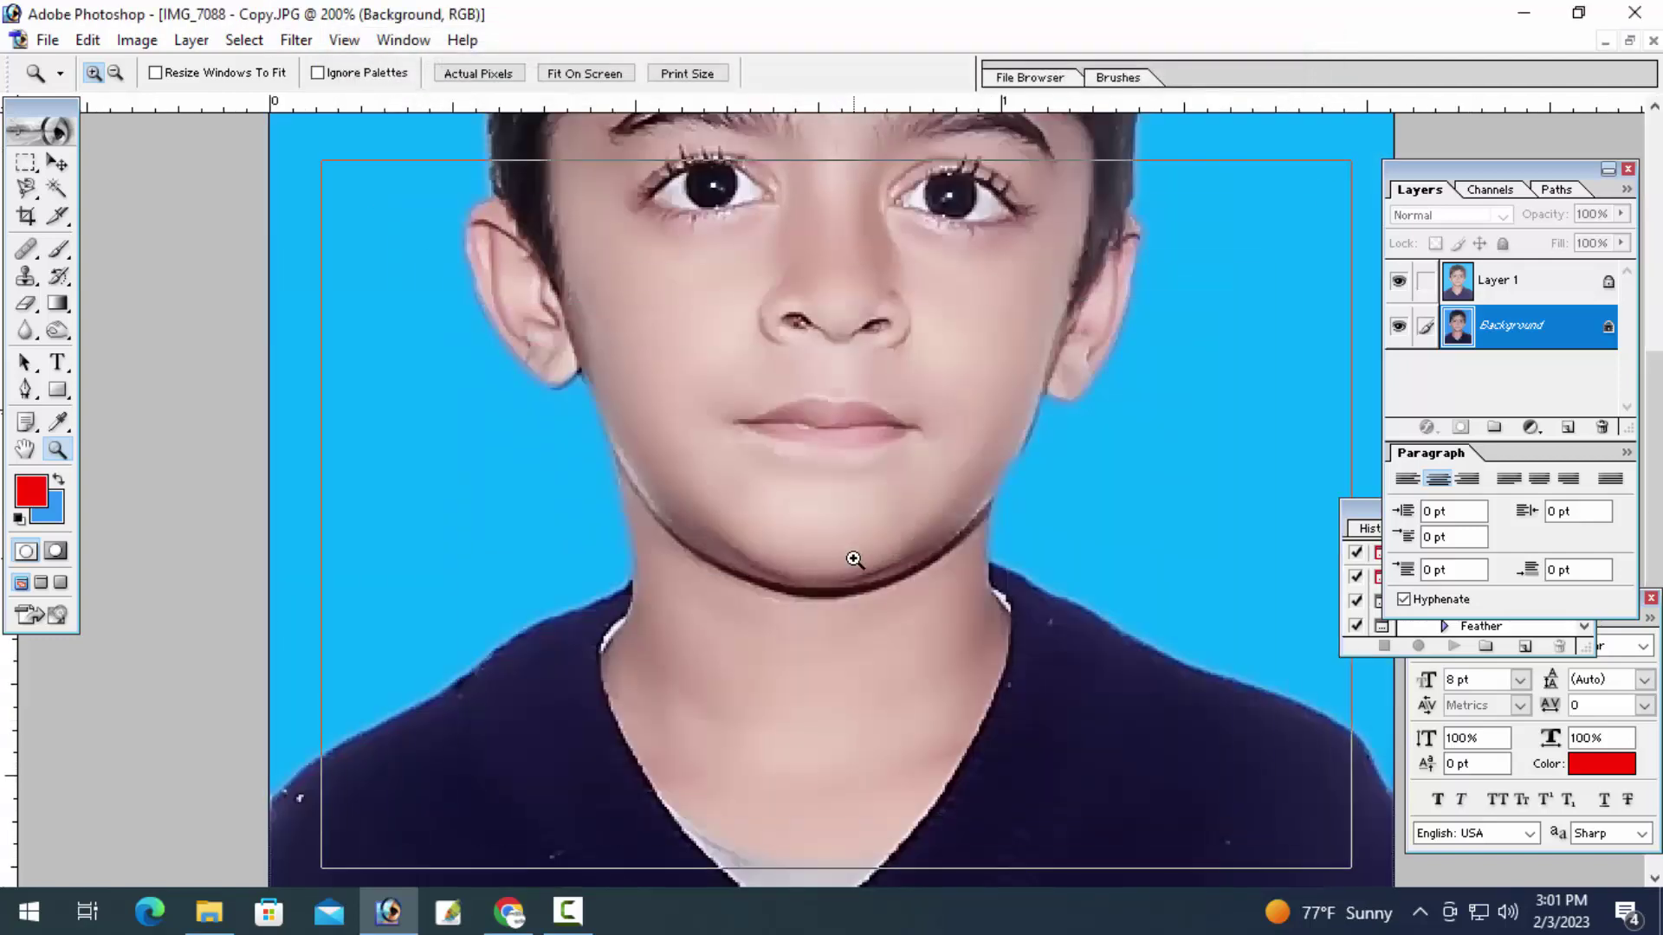
pyautogui.click(853, 520)
pyautogui.scroll(2, 855, 492)
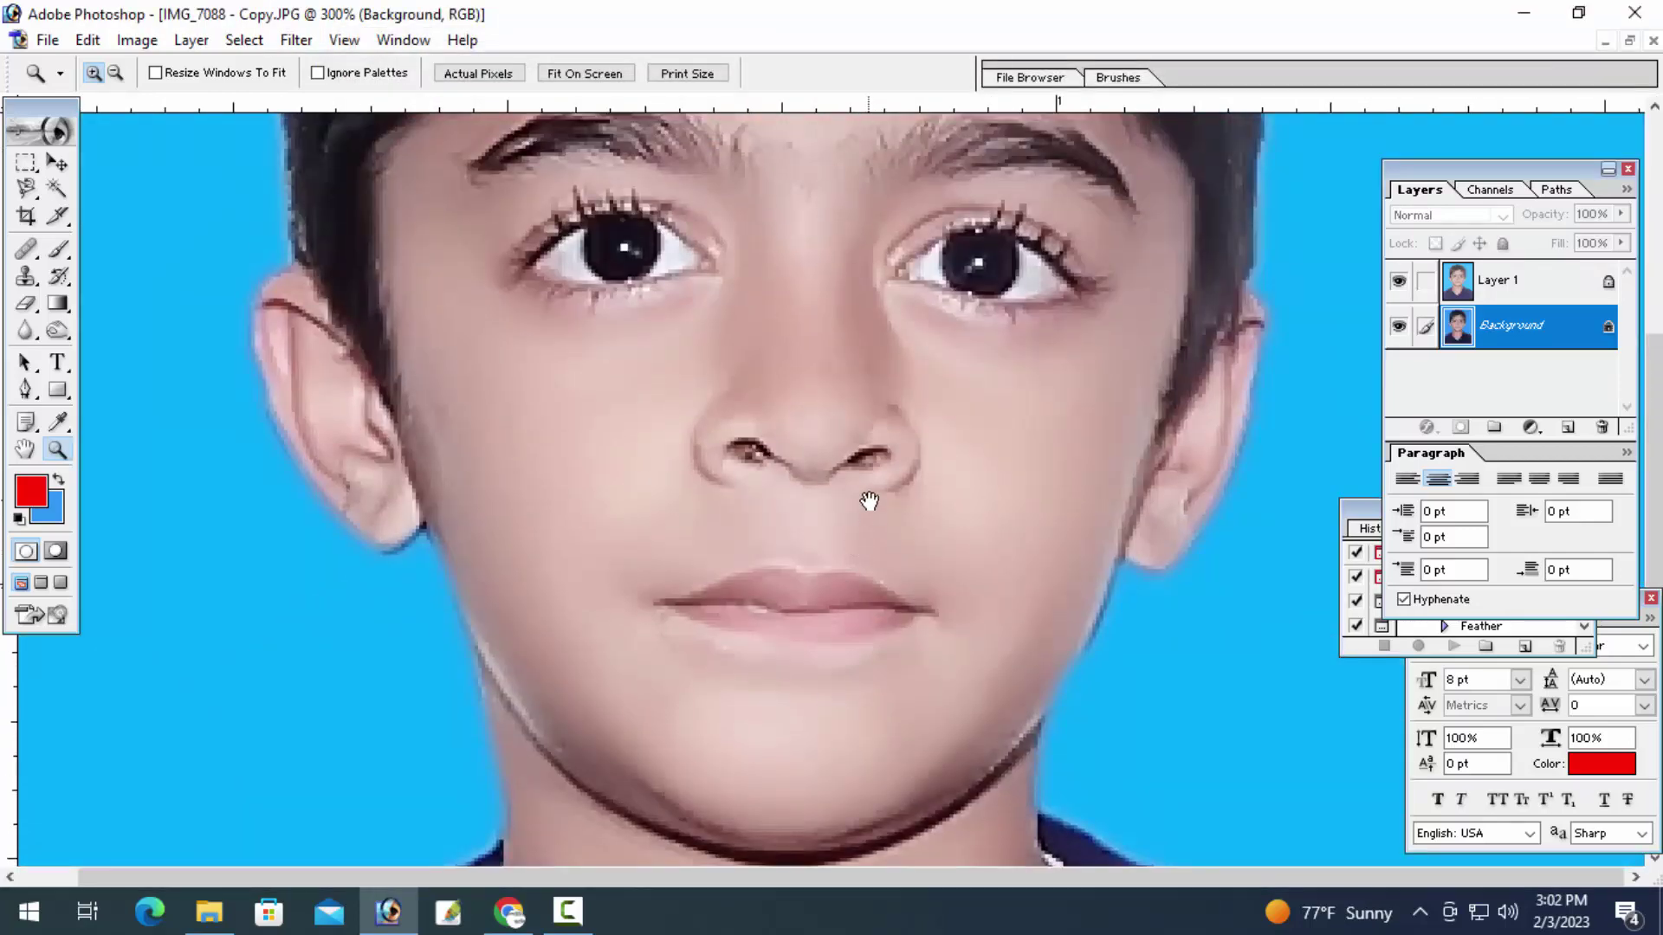
pyautogui.scroll(1, 869, 490)
pyautogui.scroll(2, 835, 732)
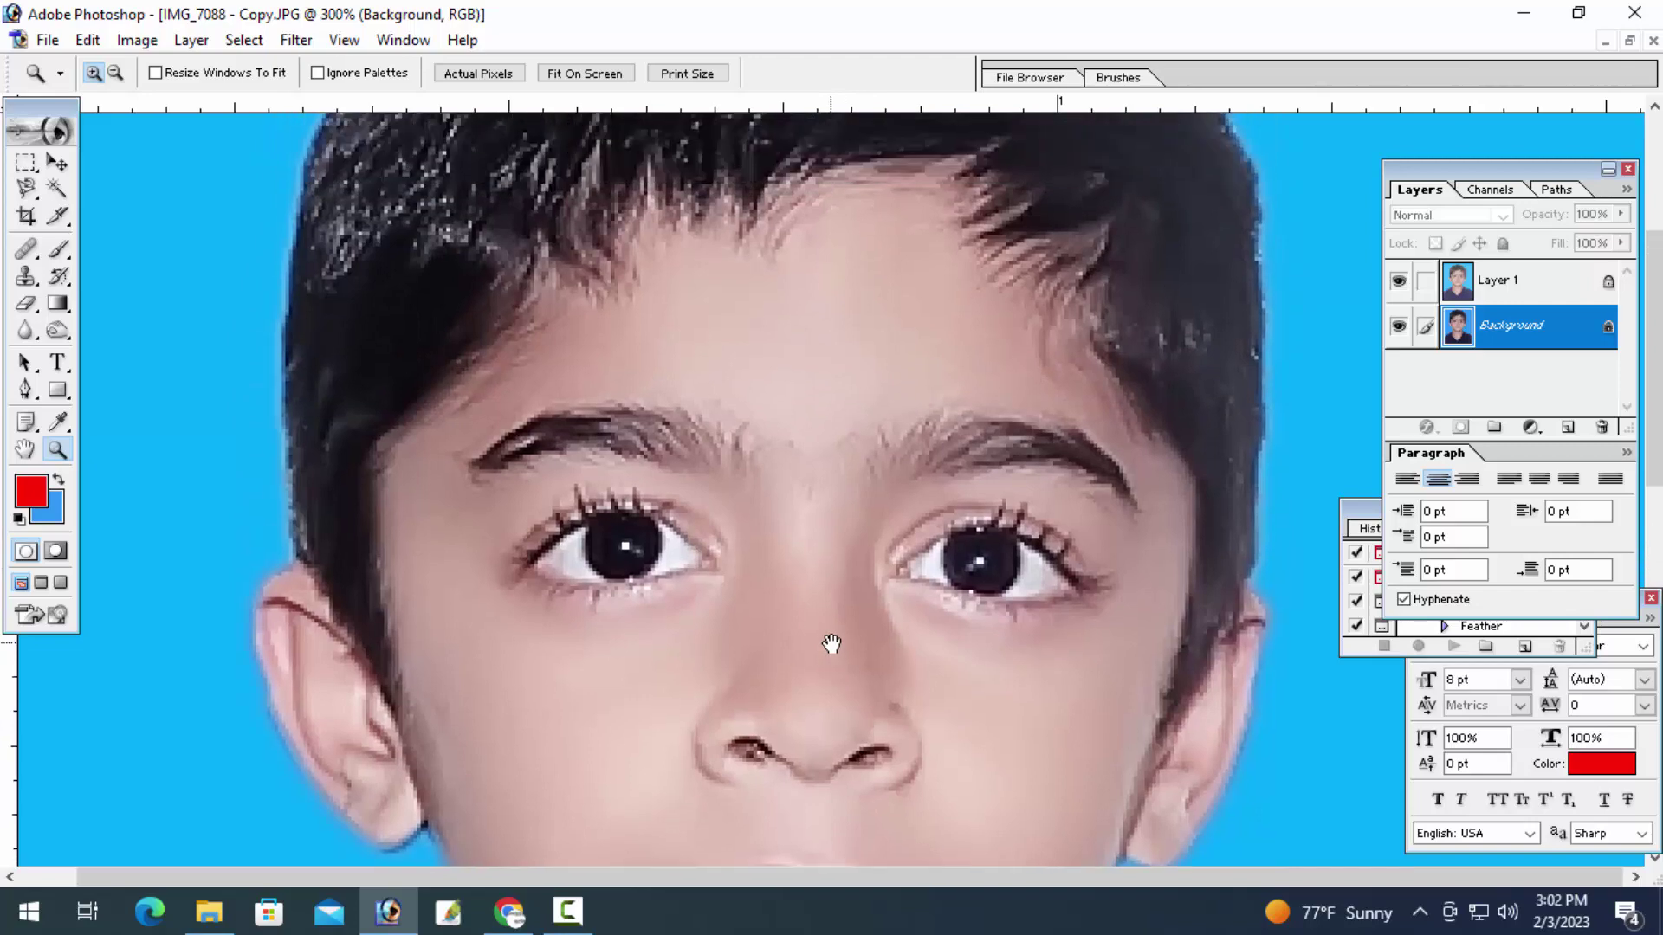
pyautogui.click(815, 705)
pyautogui.click(775, 563)
pyautogui.scroll(1, 745, 624)
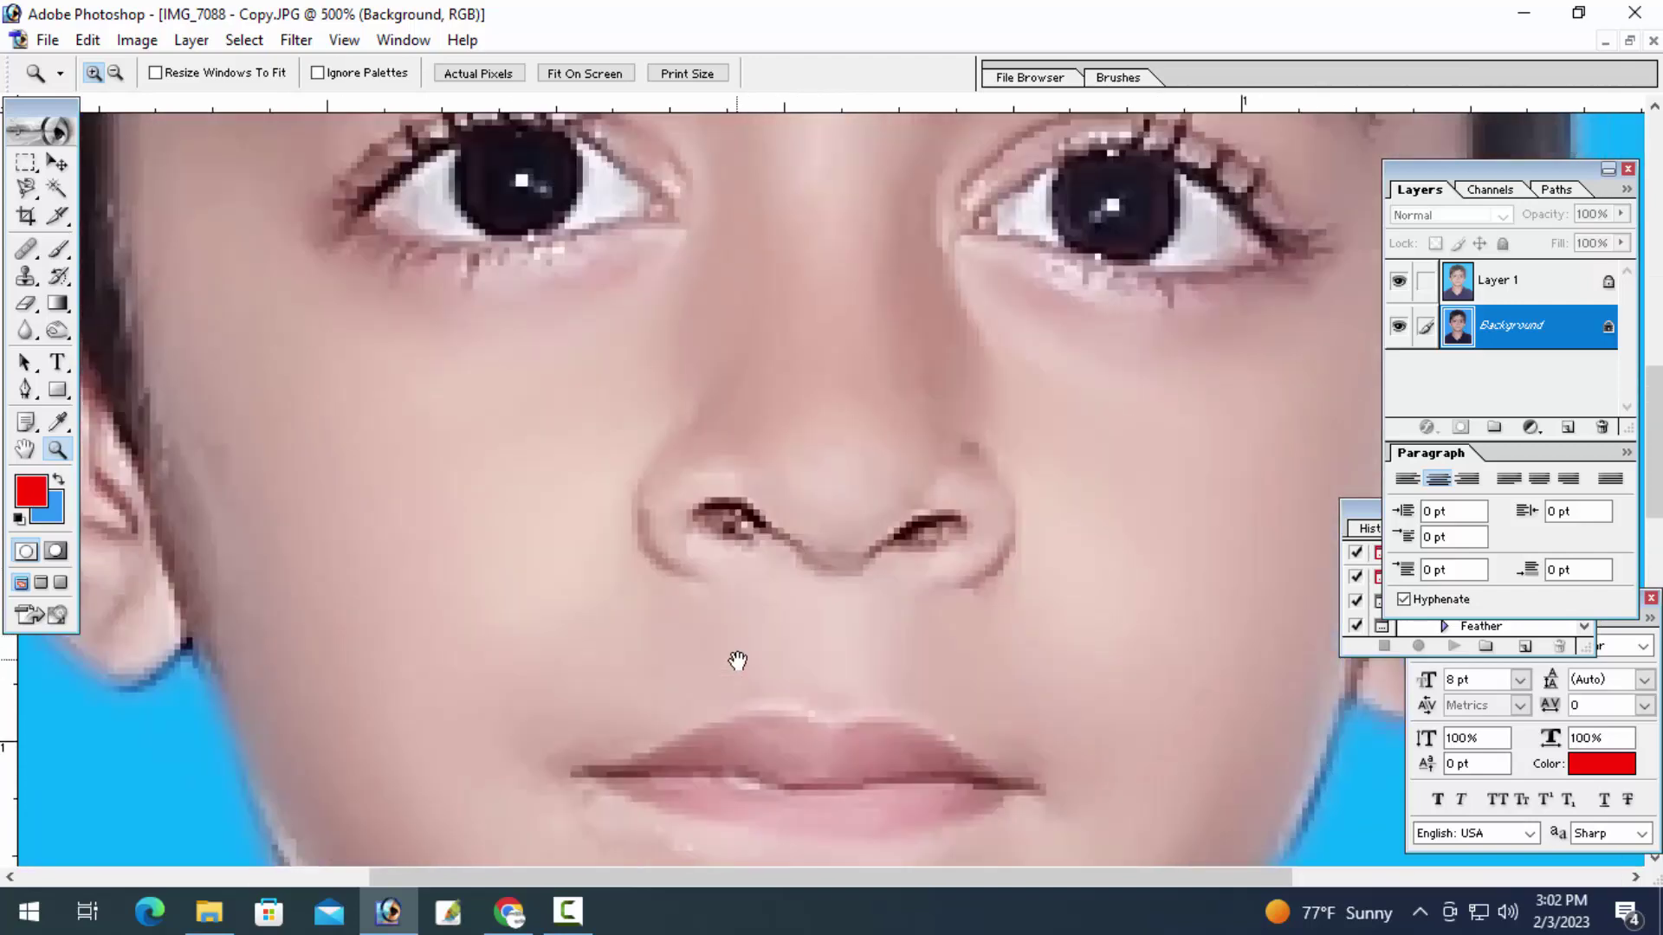
pyautogui.press('s')
pyautogui.press('[')
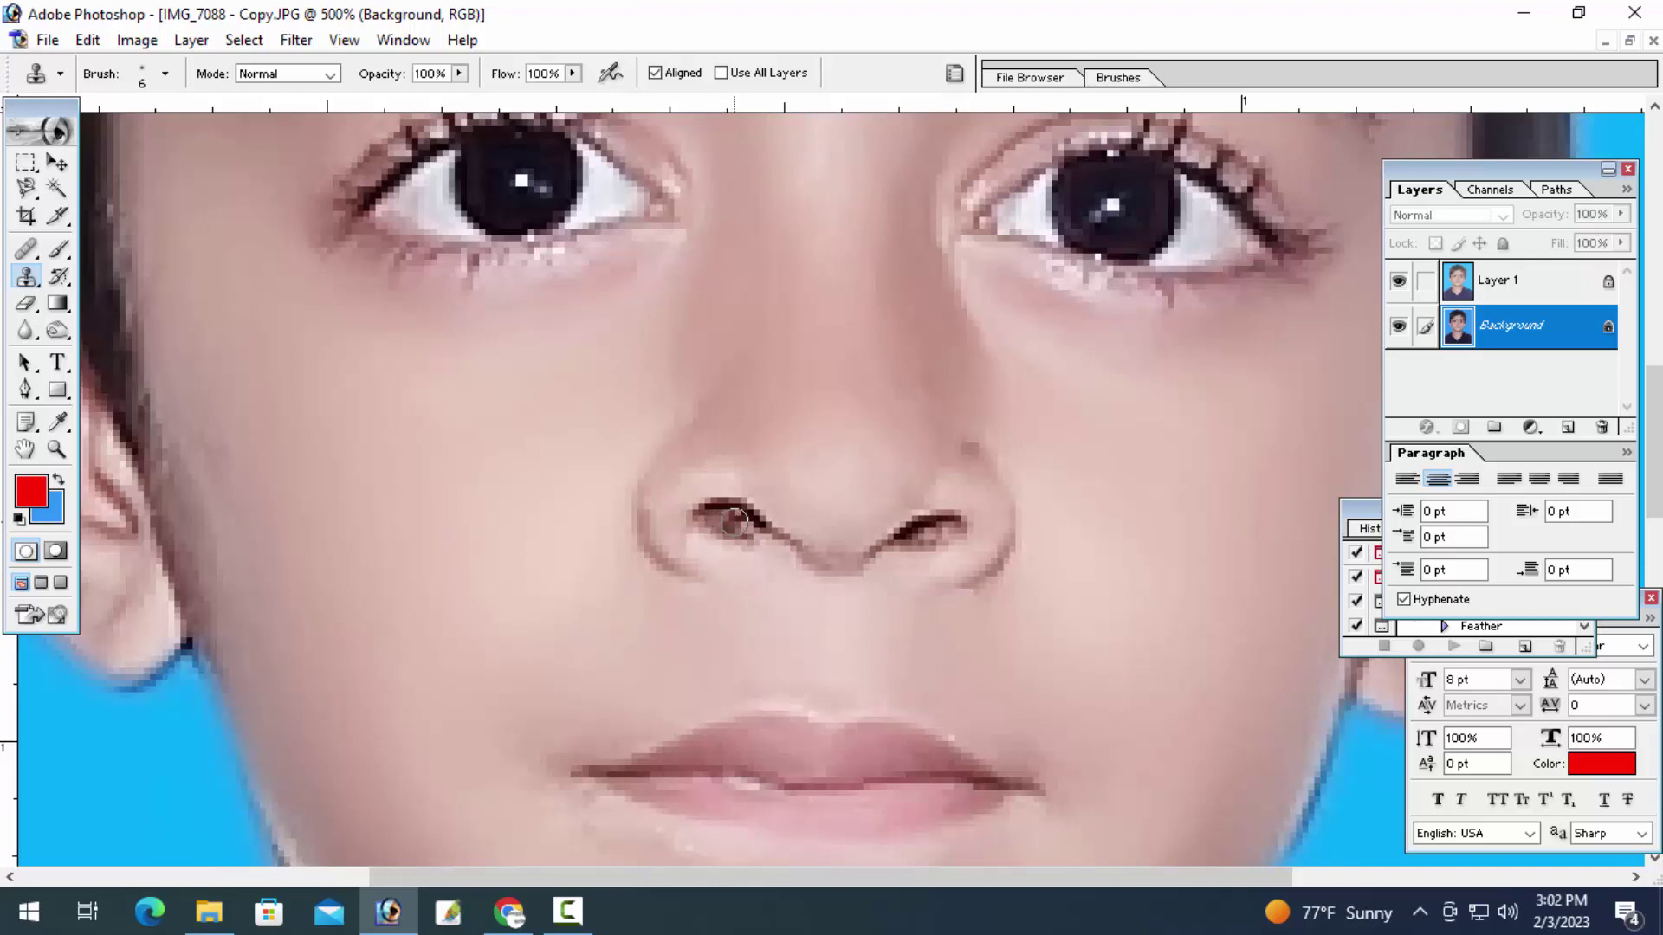
pyautogui.press('z')
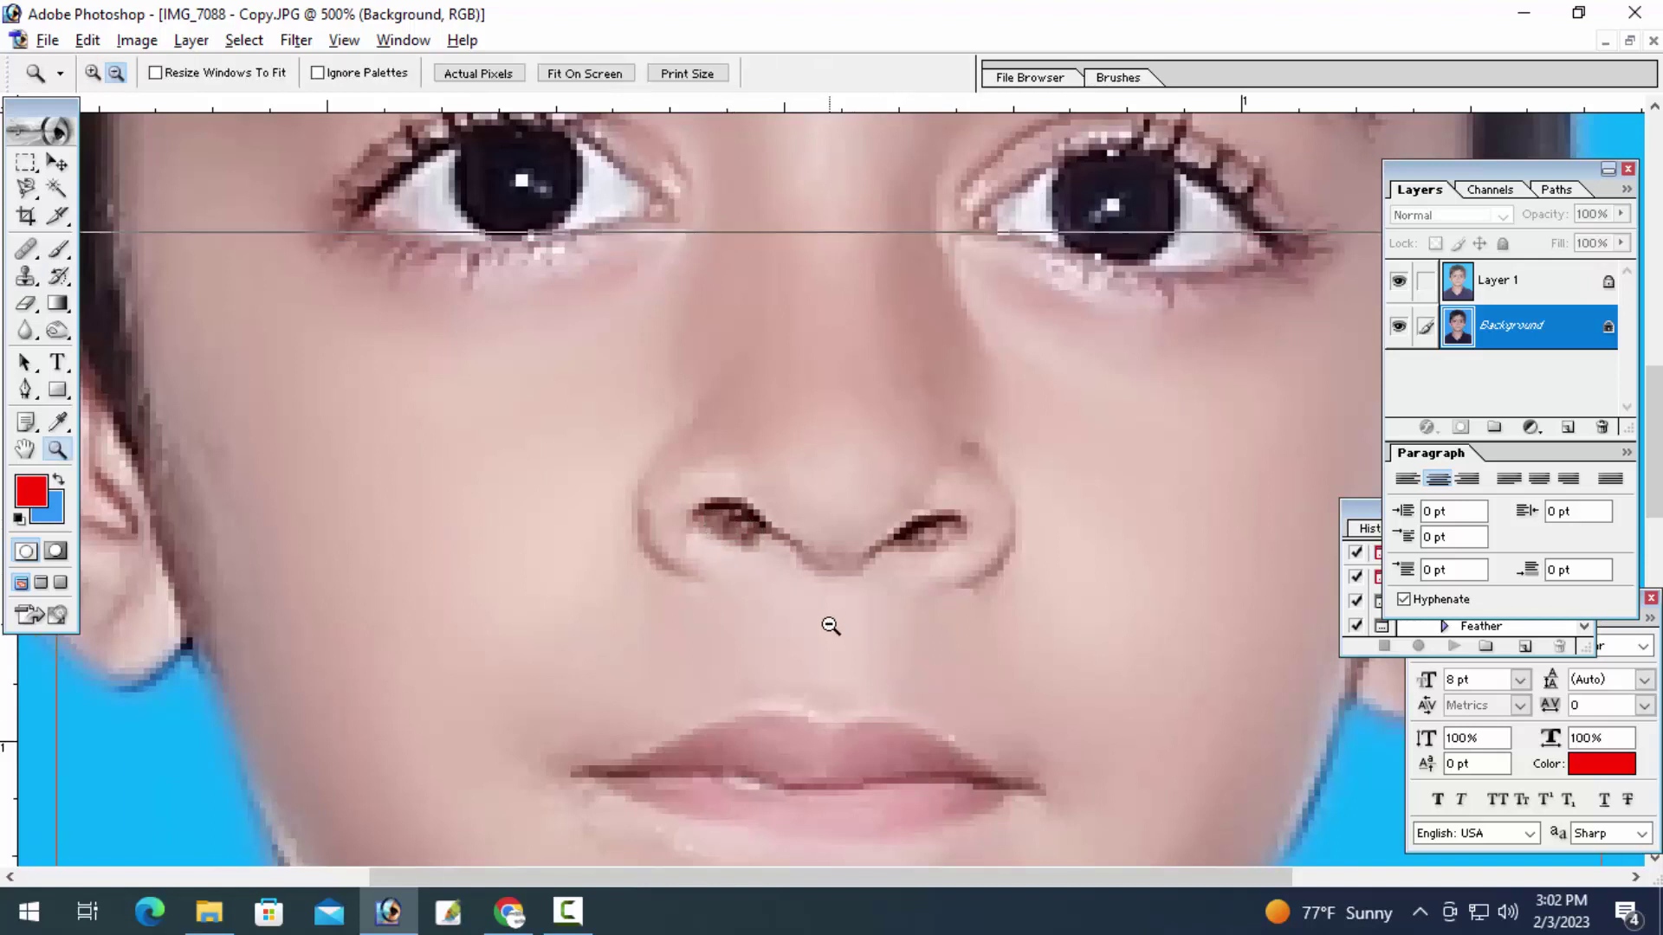
# Review the whole portrait, check Layer 1's blend mode, then list Background's colour adjustments
pyautogui.keyDown('alt'); pyautogui.click(829, 625); pyautogui.keyUp('alt')
pyautogui.keyDown('alt'); pyautogui.click(830, 626); pyautogui.keyUp('alt')
pyautogui.keyDown('alt'); pyautogui.click(830, 625); pyautogui.keyUp('alt')
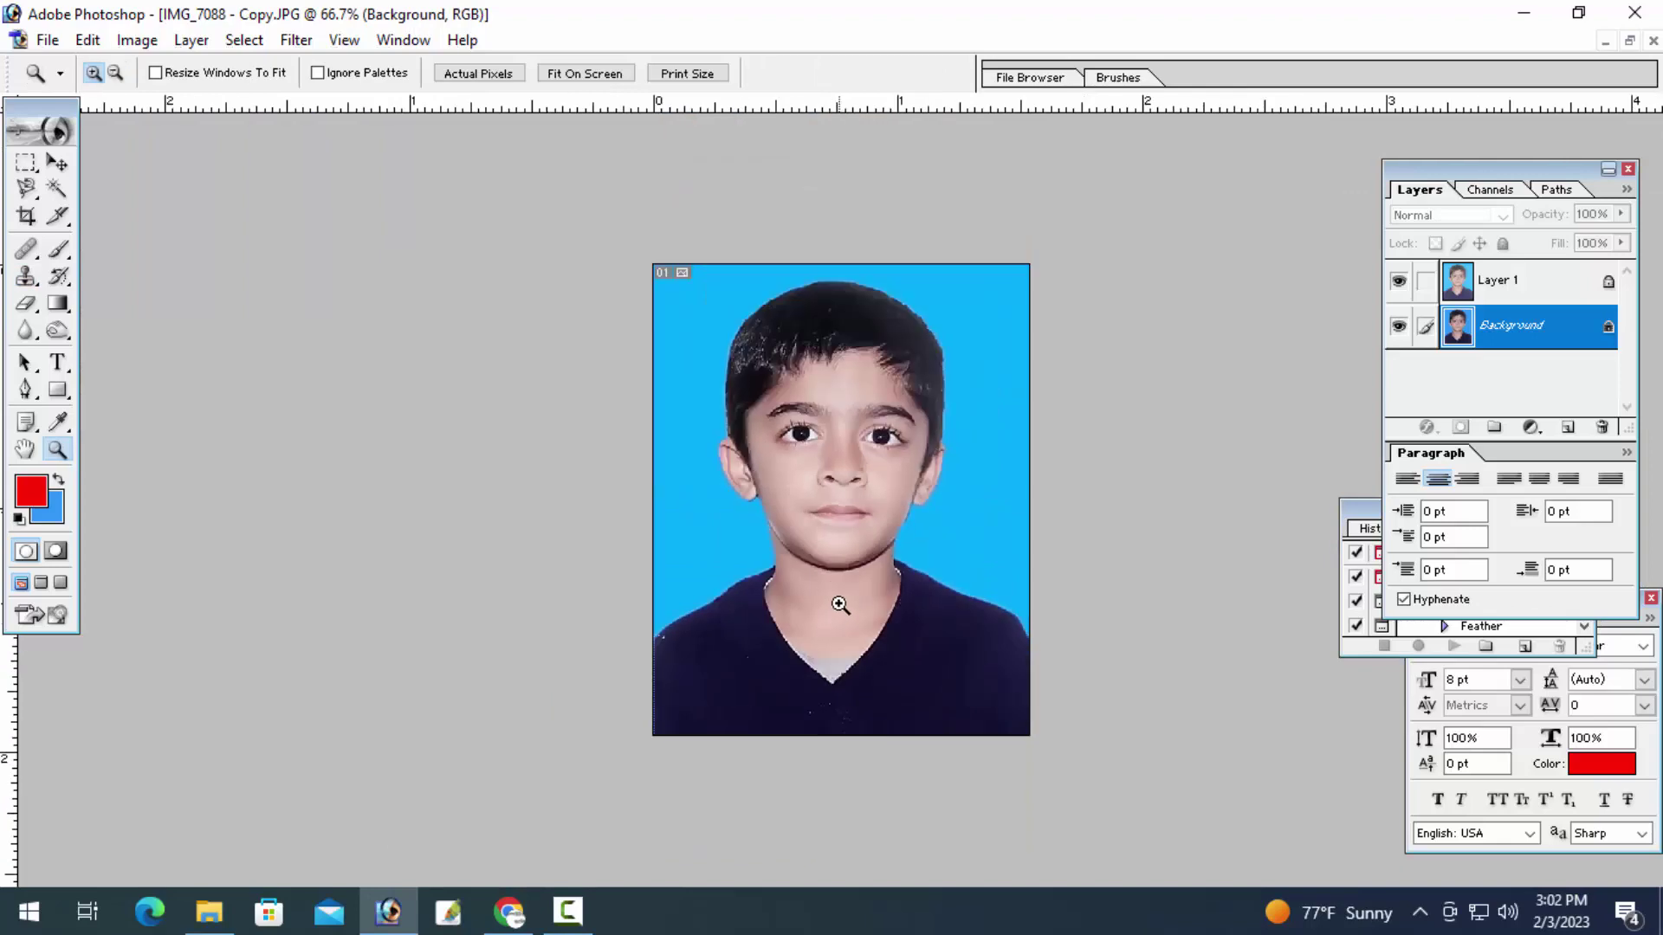
pyautogui.click(839, 597)
pyautogui.click(839, 598)
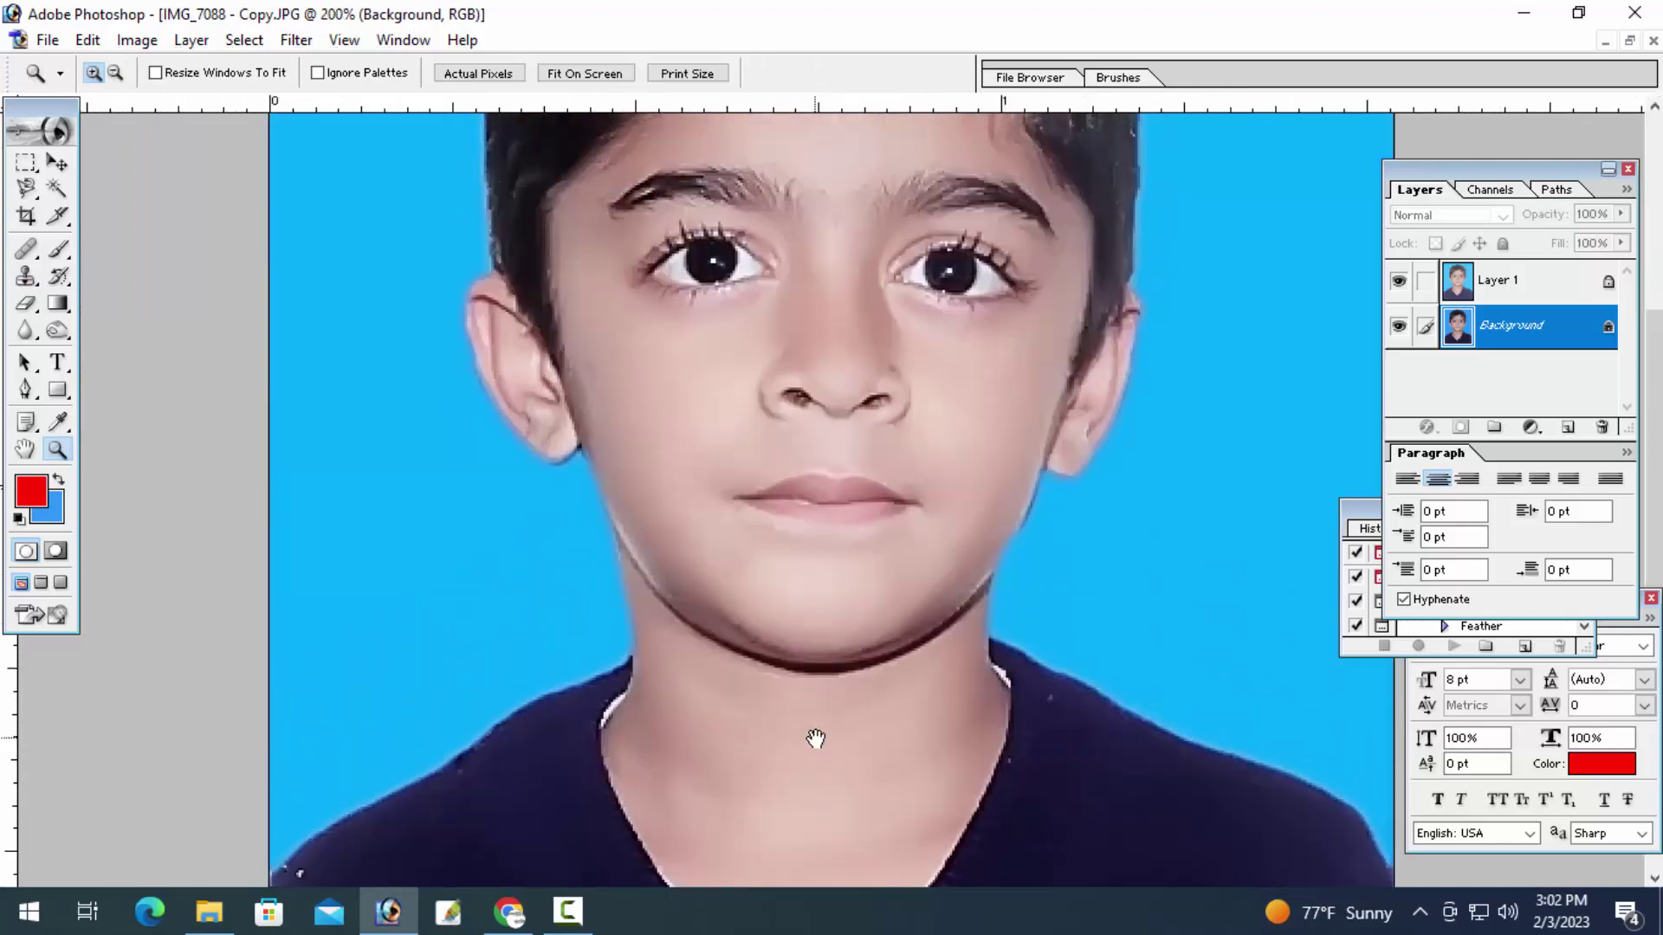
pyautogui.keyDown('alt'); pyautogui.click(854, 672); pyautogui.keyUp('alt')
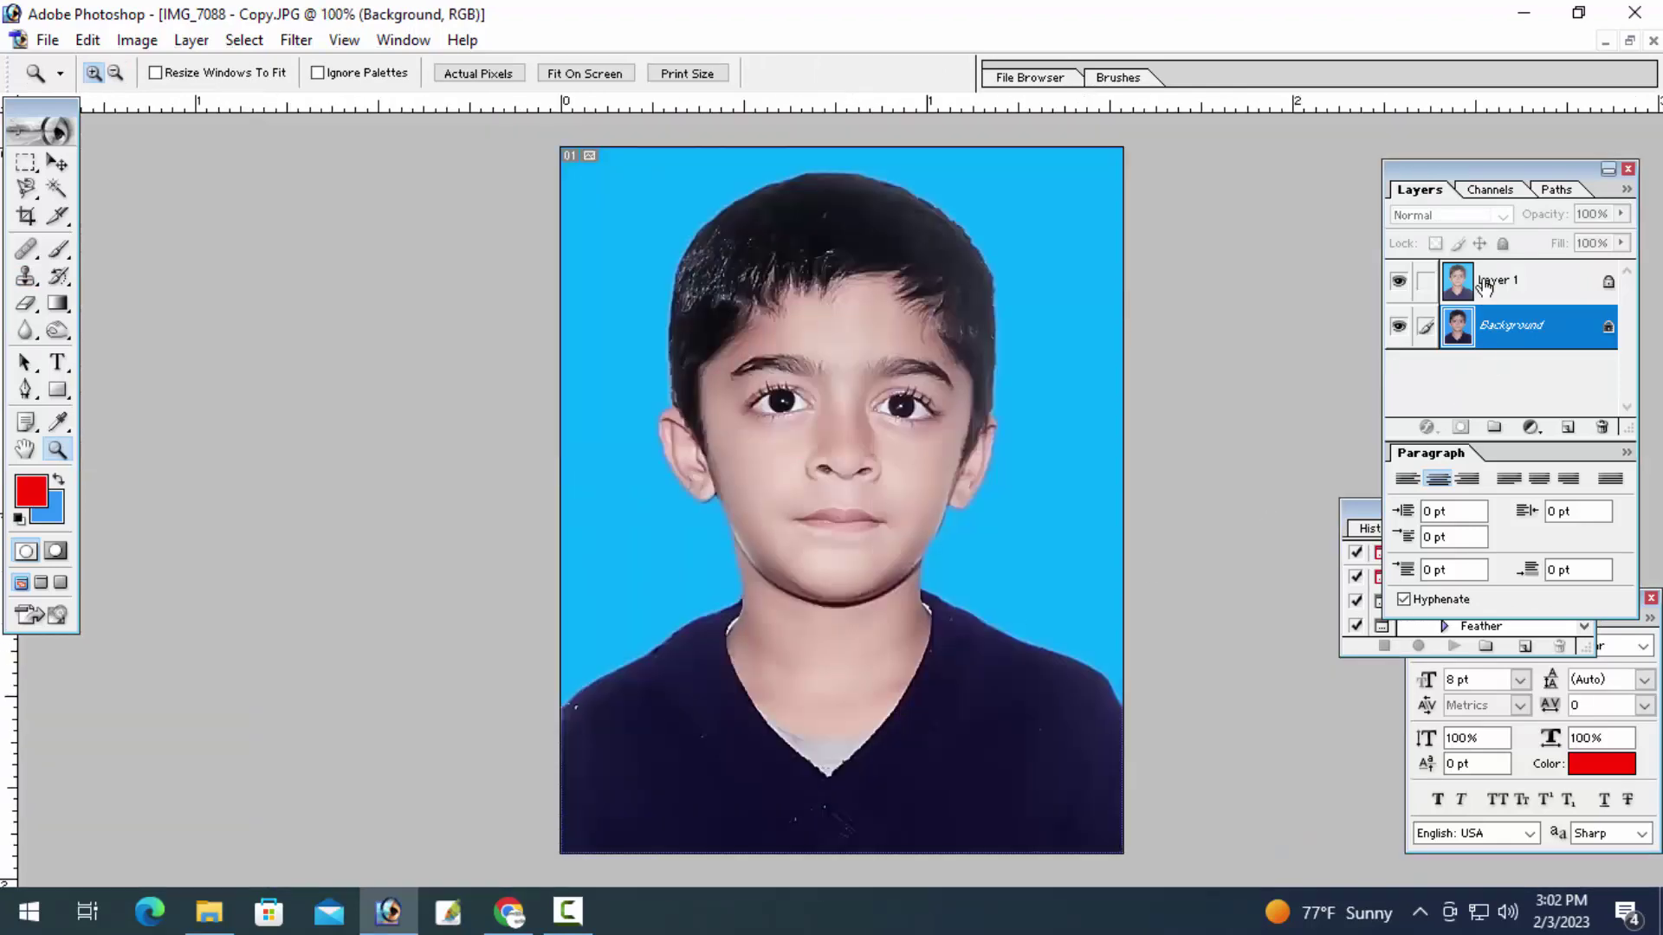
pyautogui.click(1483, 285)
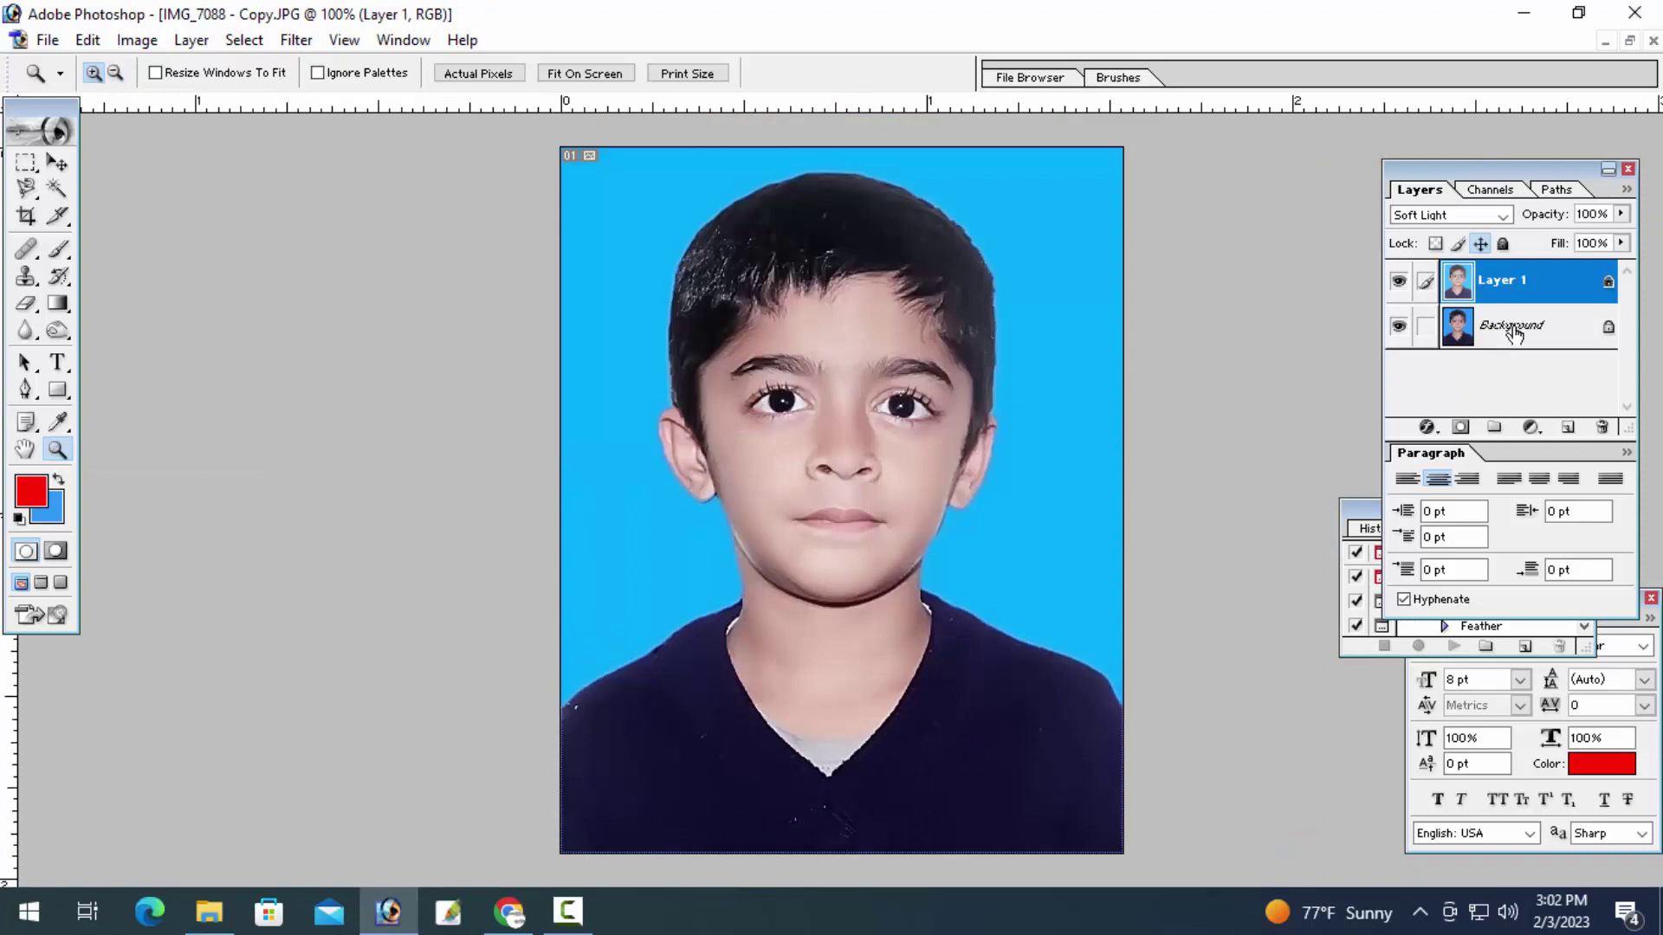
pyautogui.click(1546, 342)
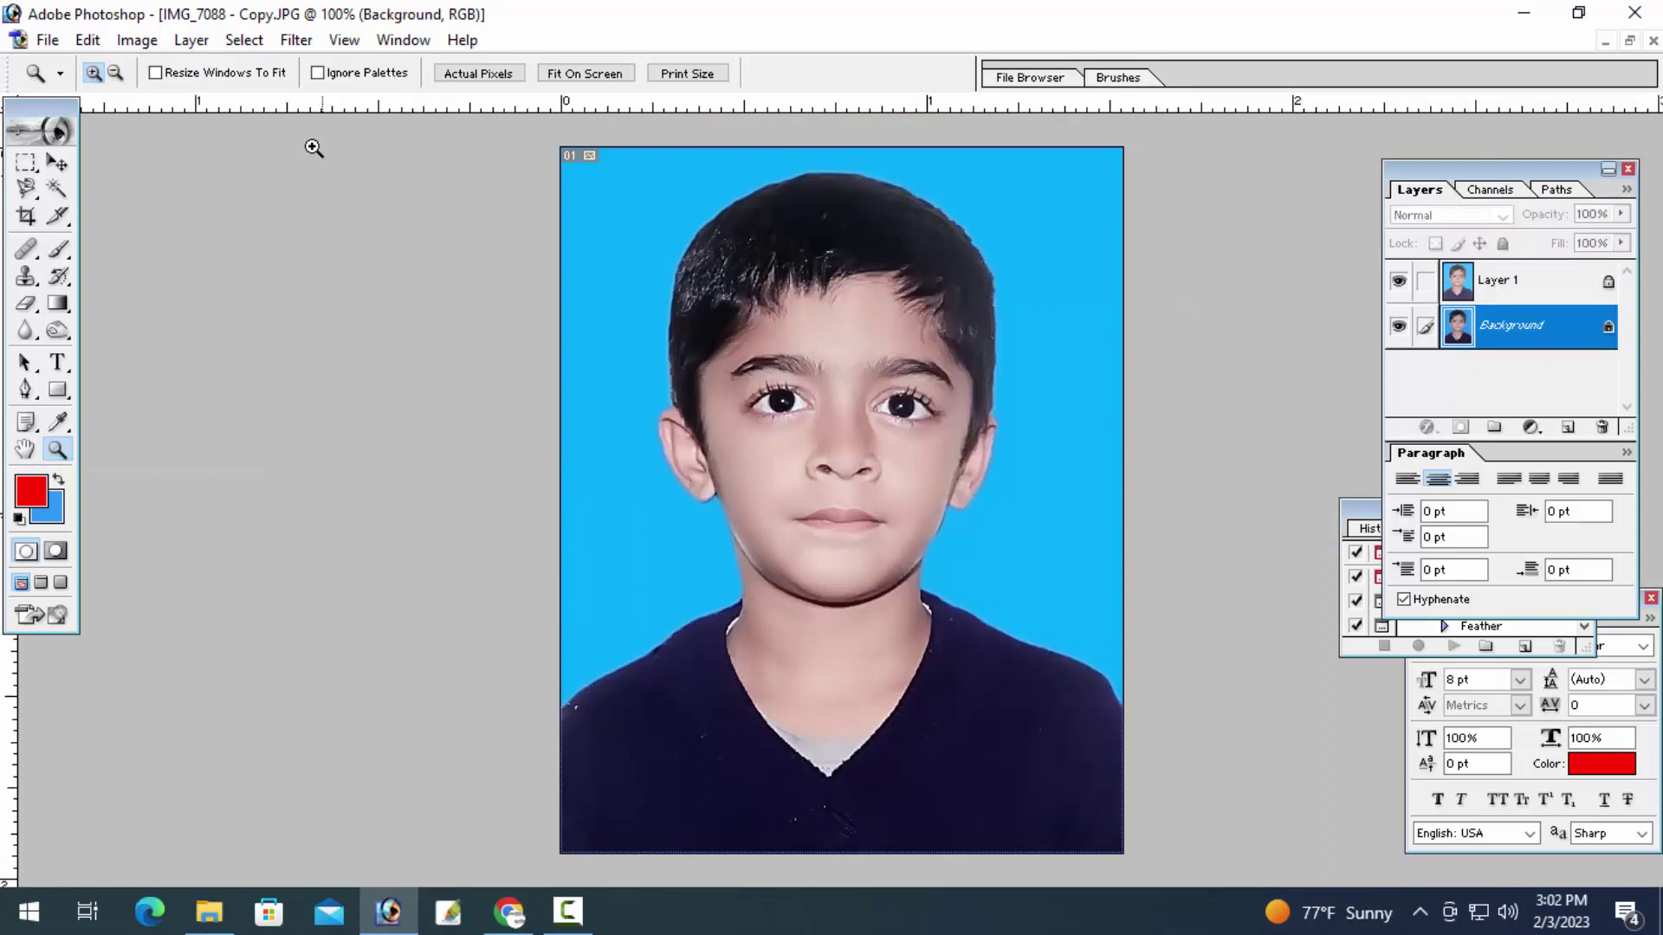
pyautogui.click(137, 40)
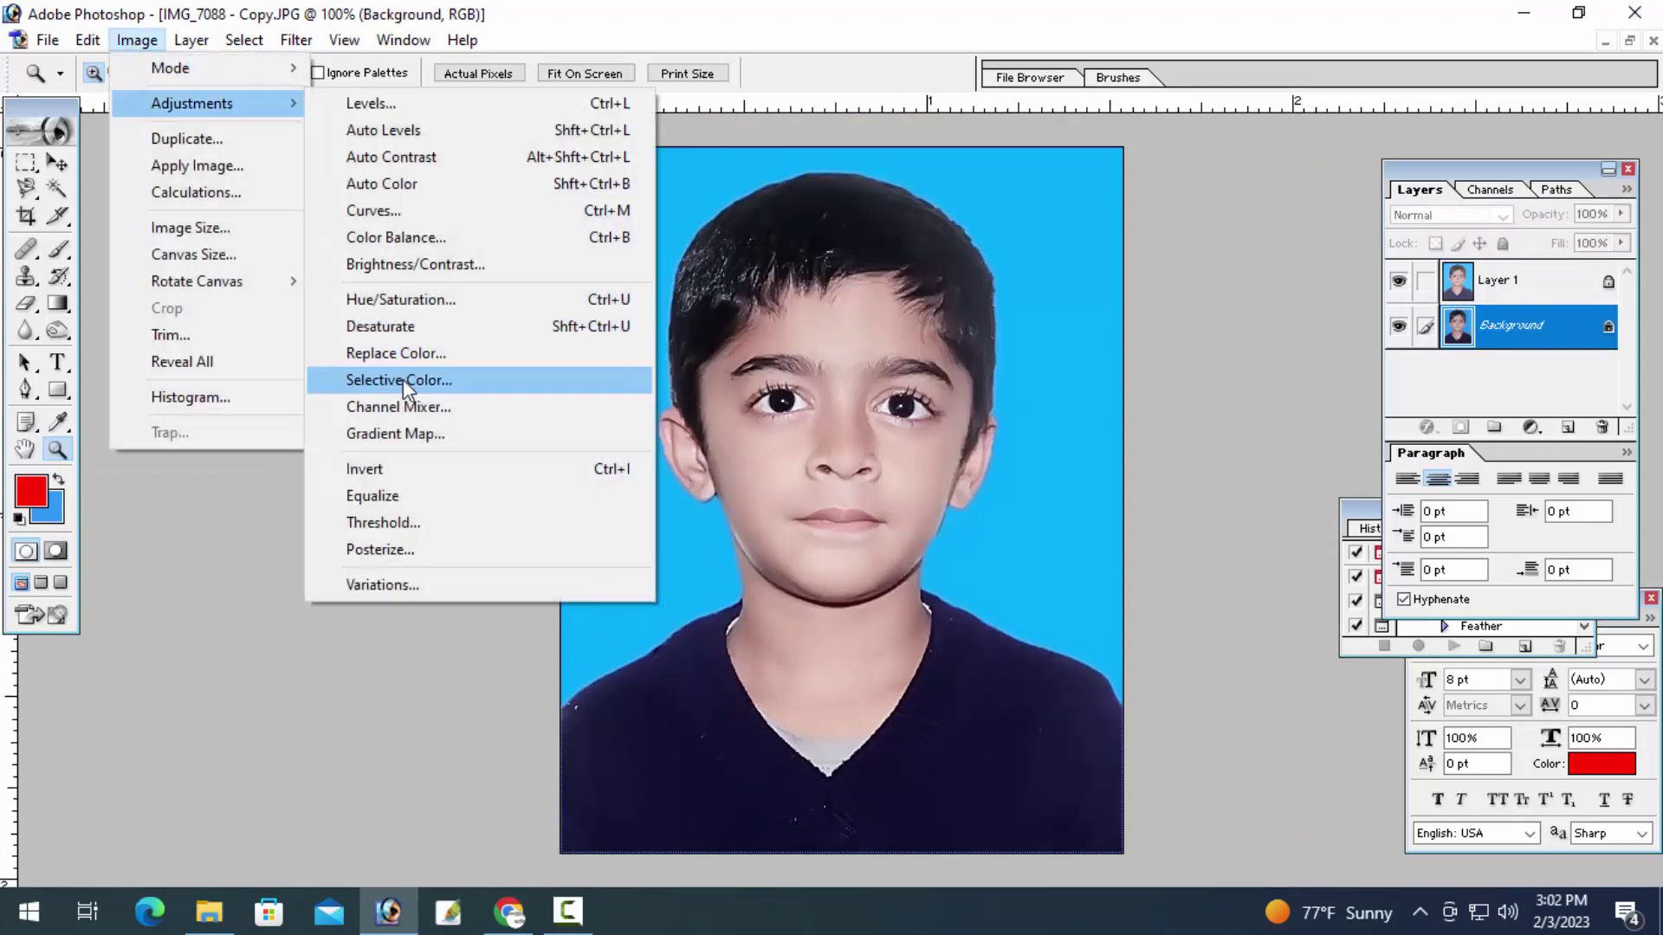
# Deepen the Blacks colour range with a Selective Color adjustment
pyautogui.click(403, 379)
pyautogui.click(1403, 214)
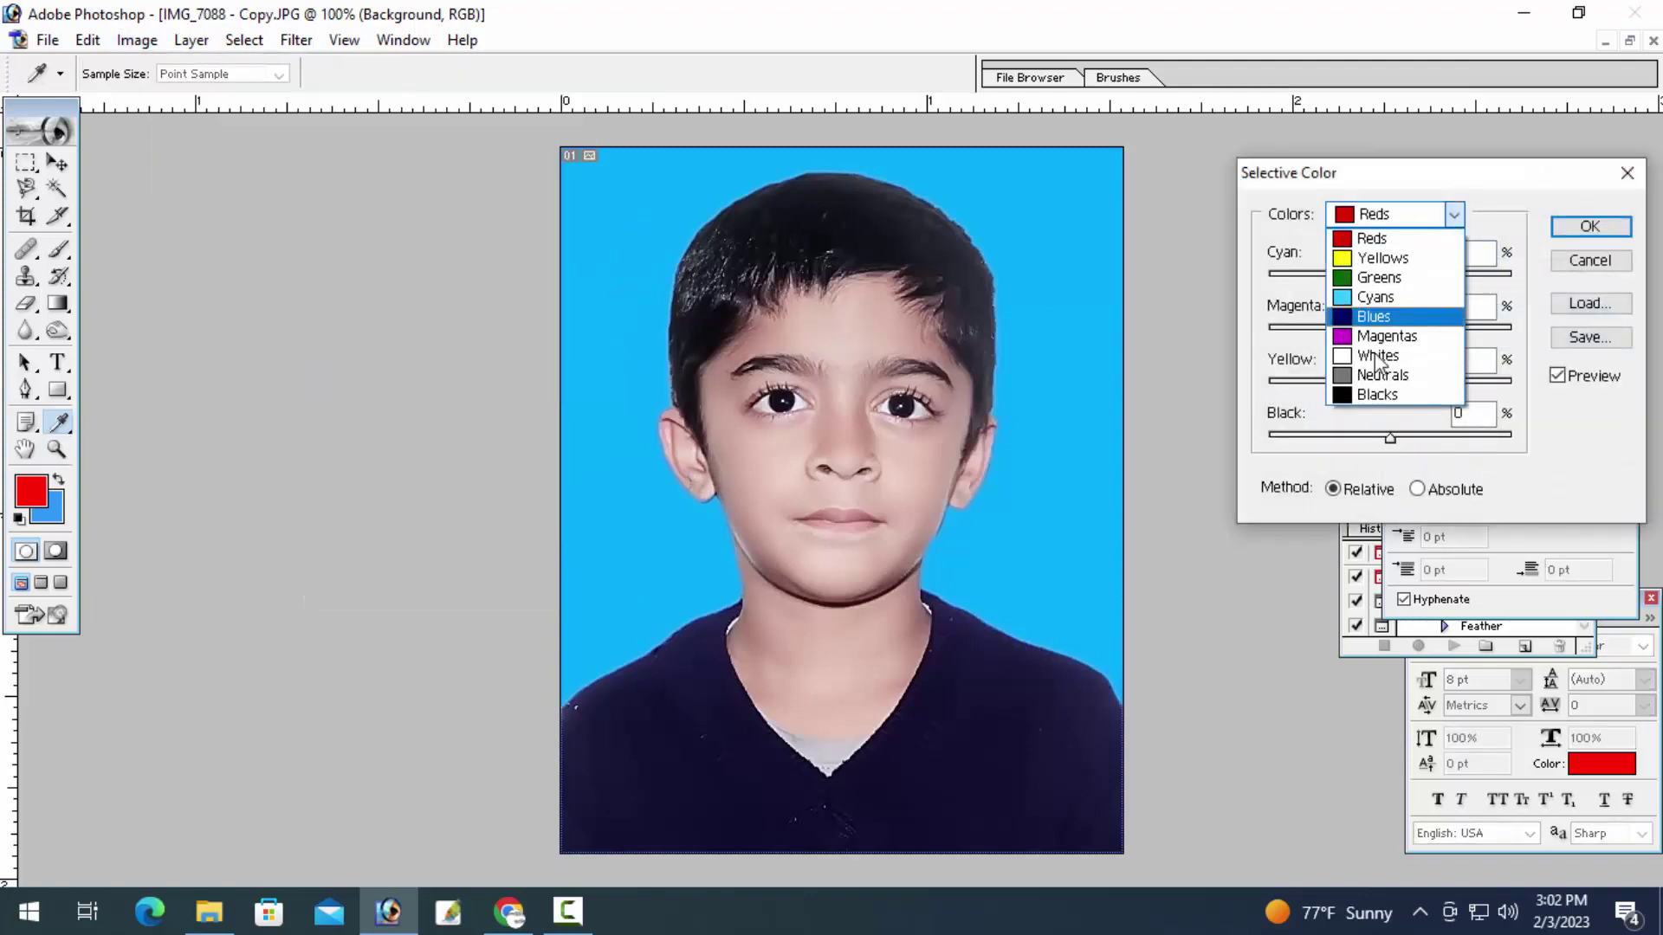
pyautogui.click(1382, 396)
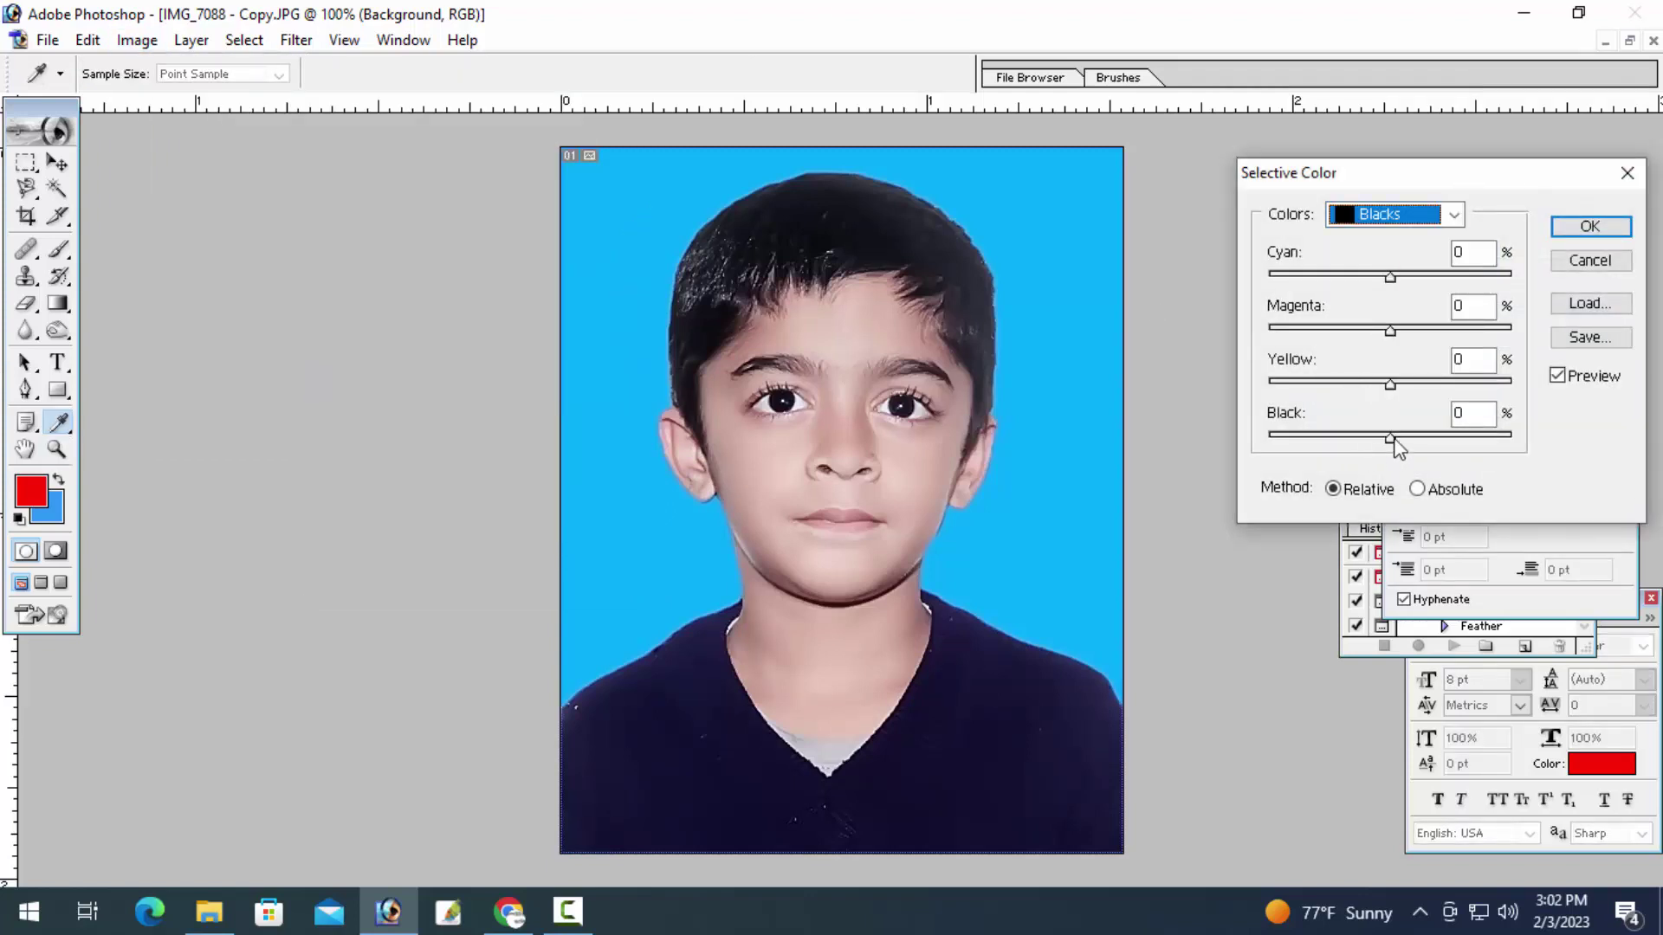
pyautogui.moveTo(1395, 442); pyautogui.dragTo(1412, 439)
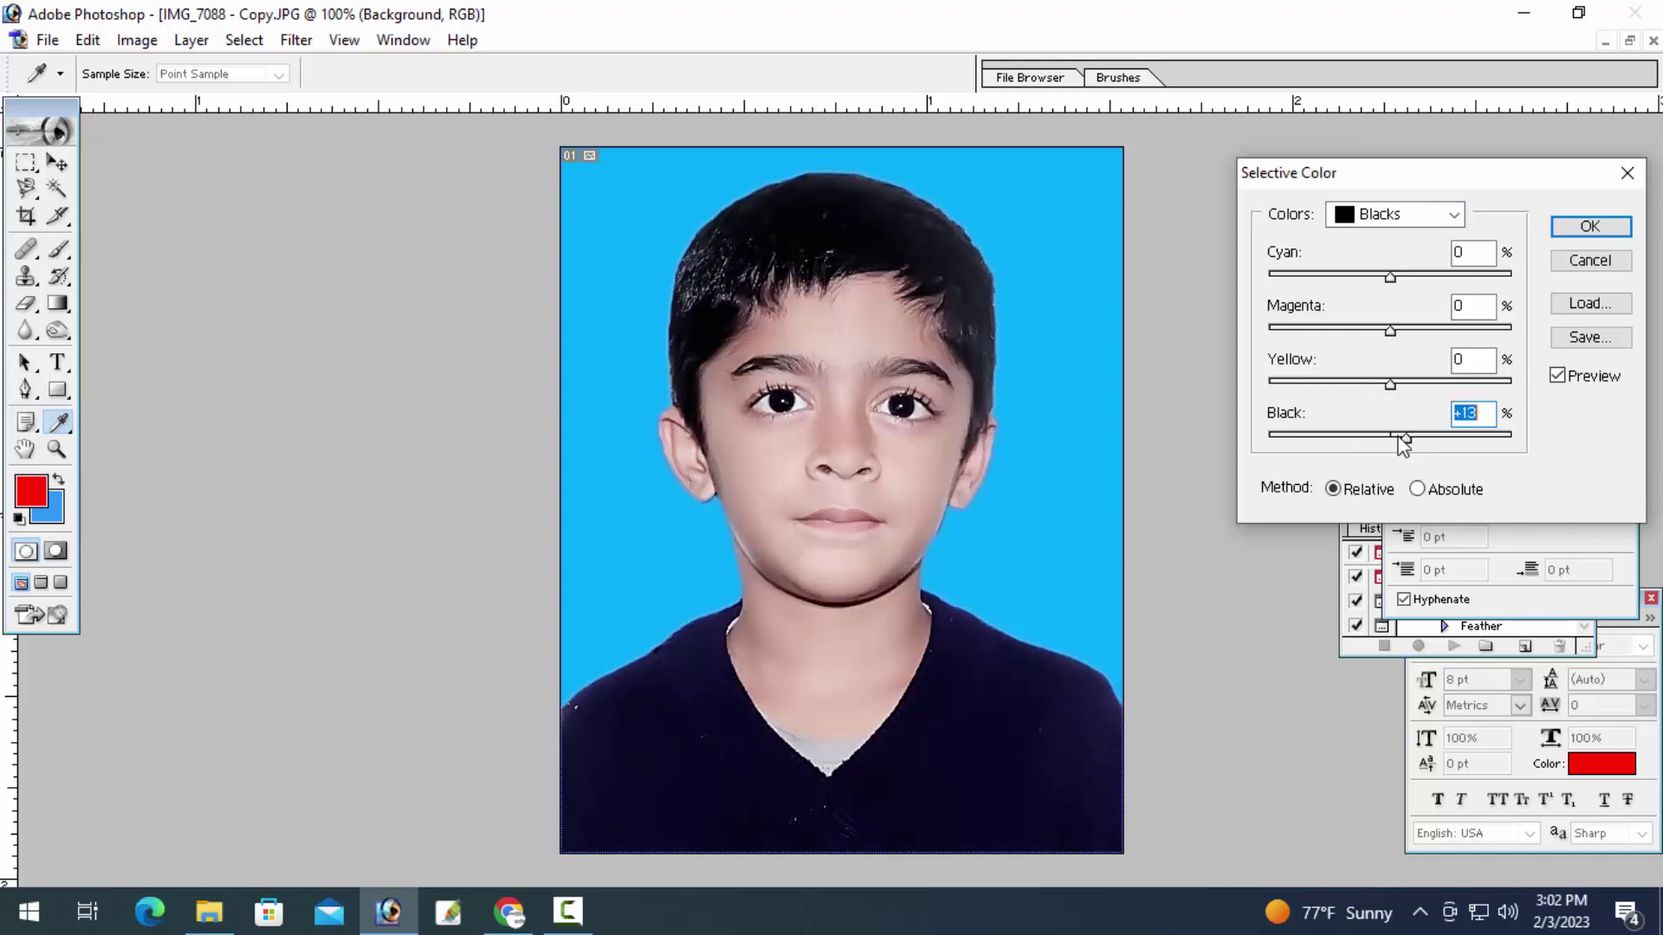
pyautogui.press('Return')
pyautogui.press('z')
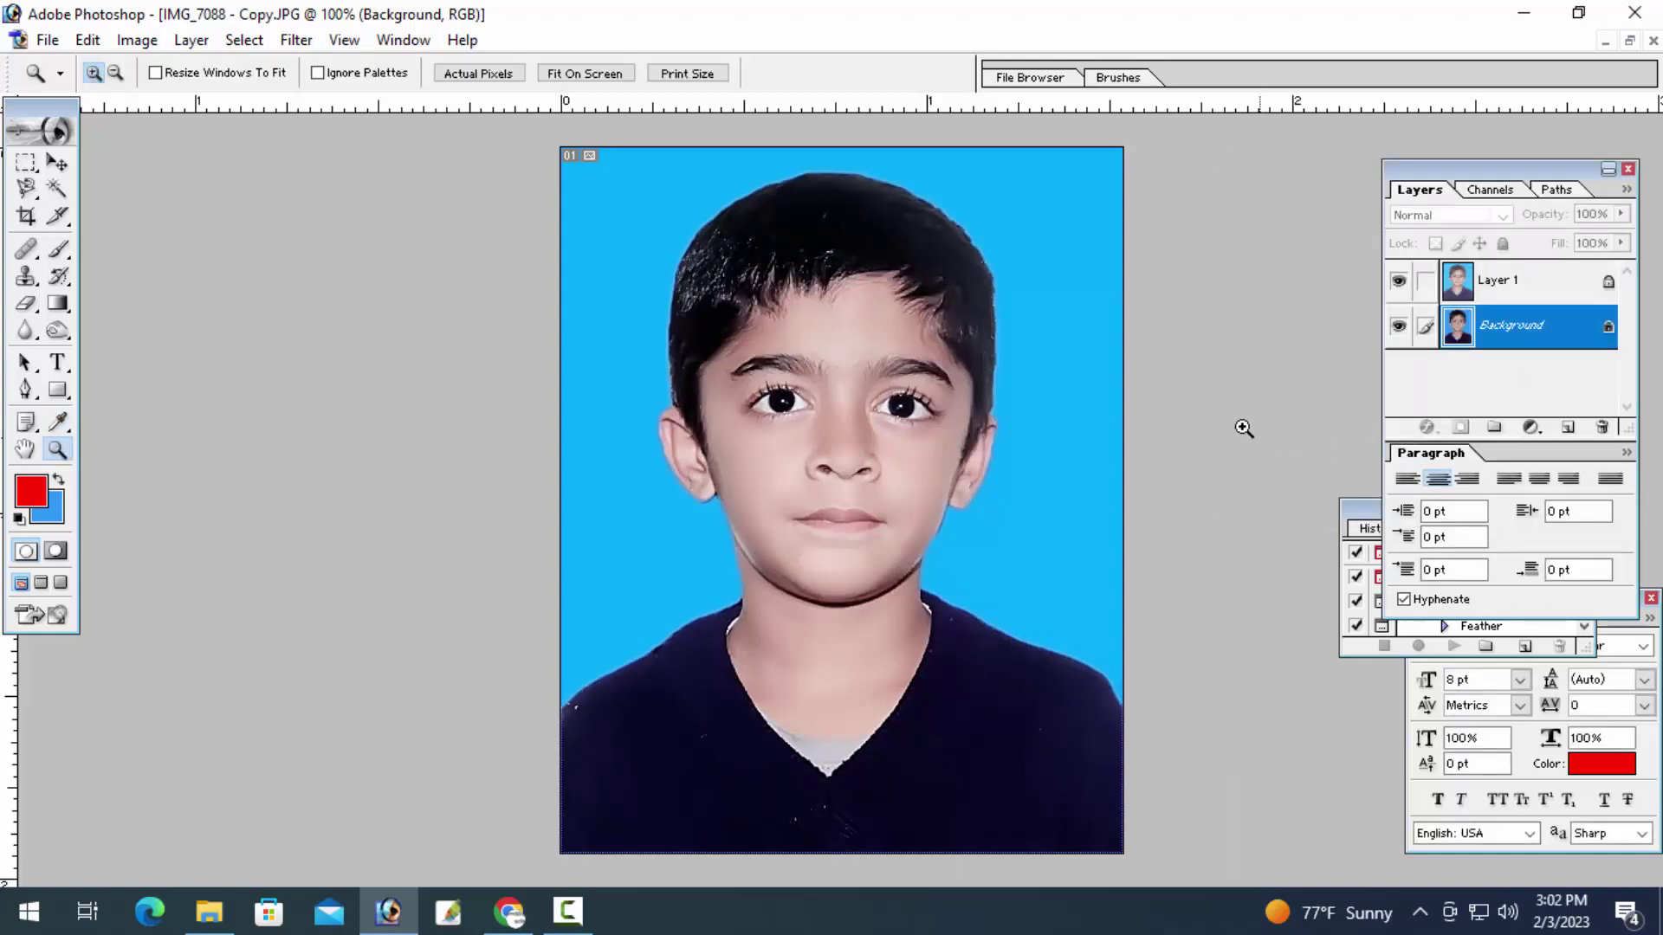
# Reduce yellow in the Yellows colour range with another Selective Color pass
pyautogui.click(137, 40)
pyautogui.moveTo(191, 102)
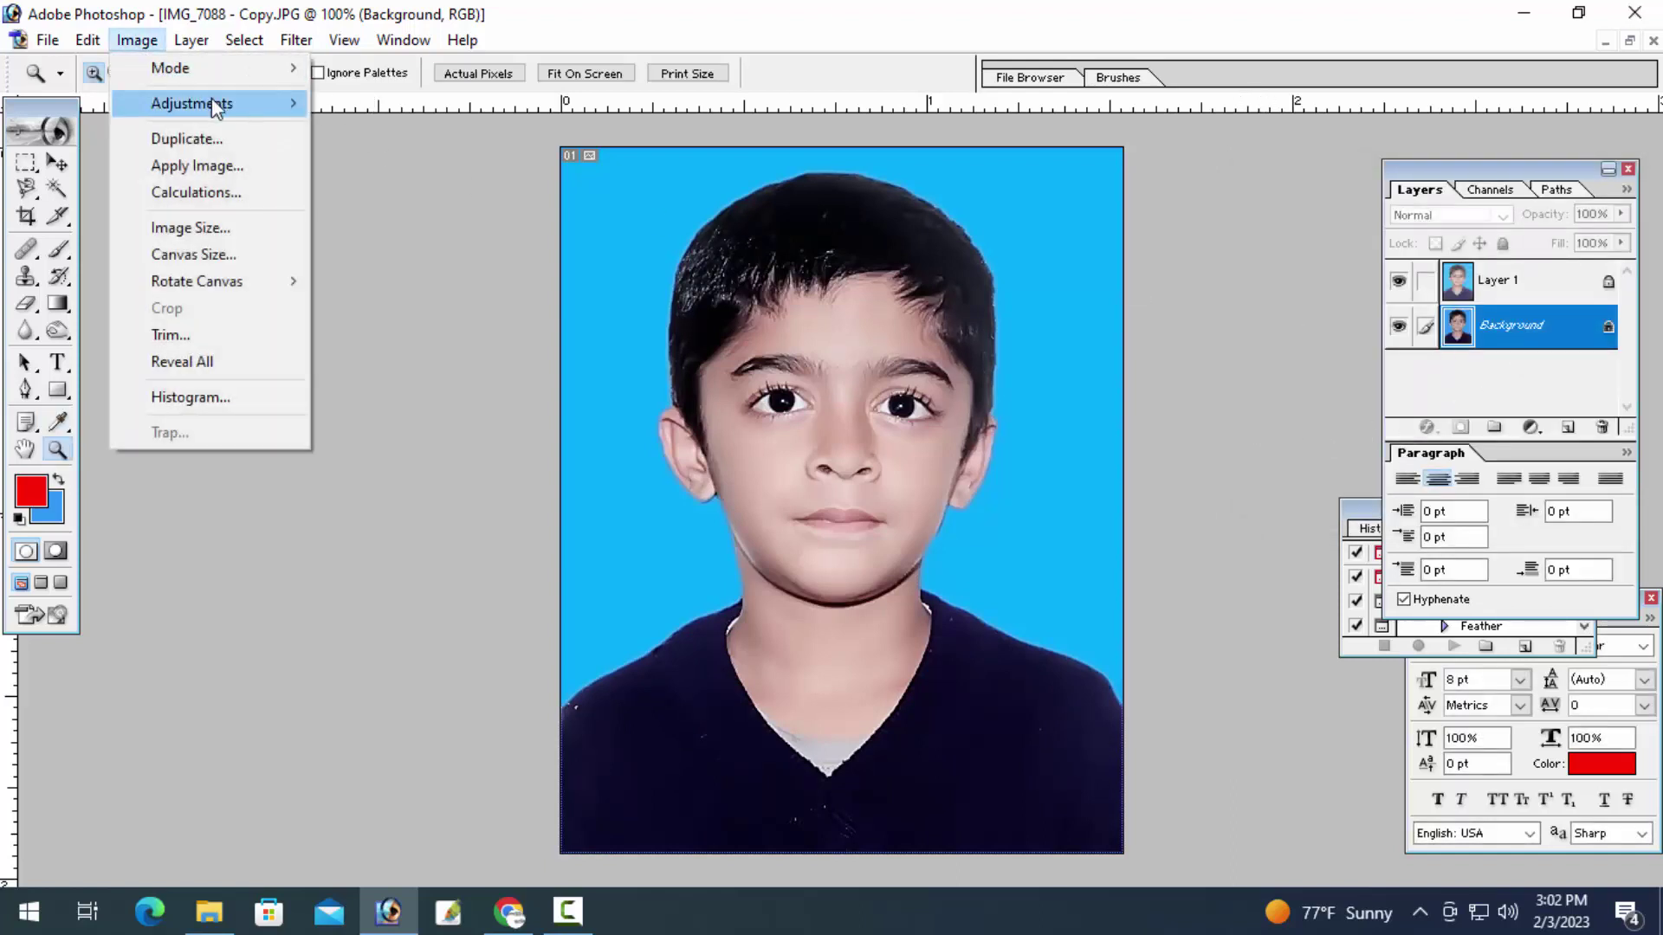
pyautogui.click(451, 383)
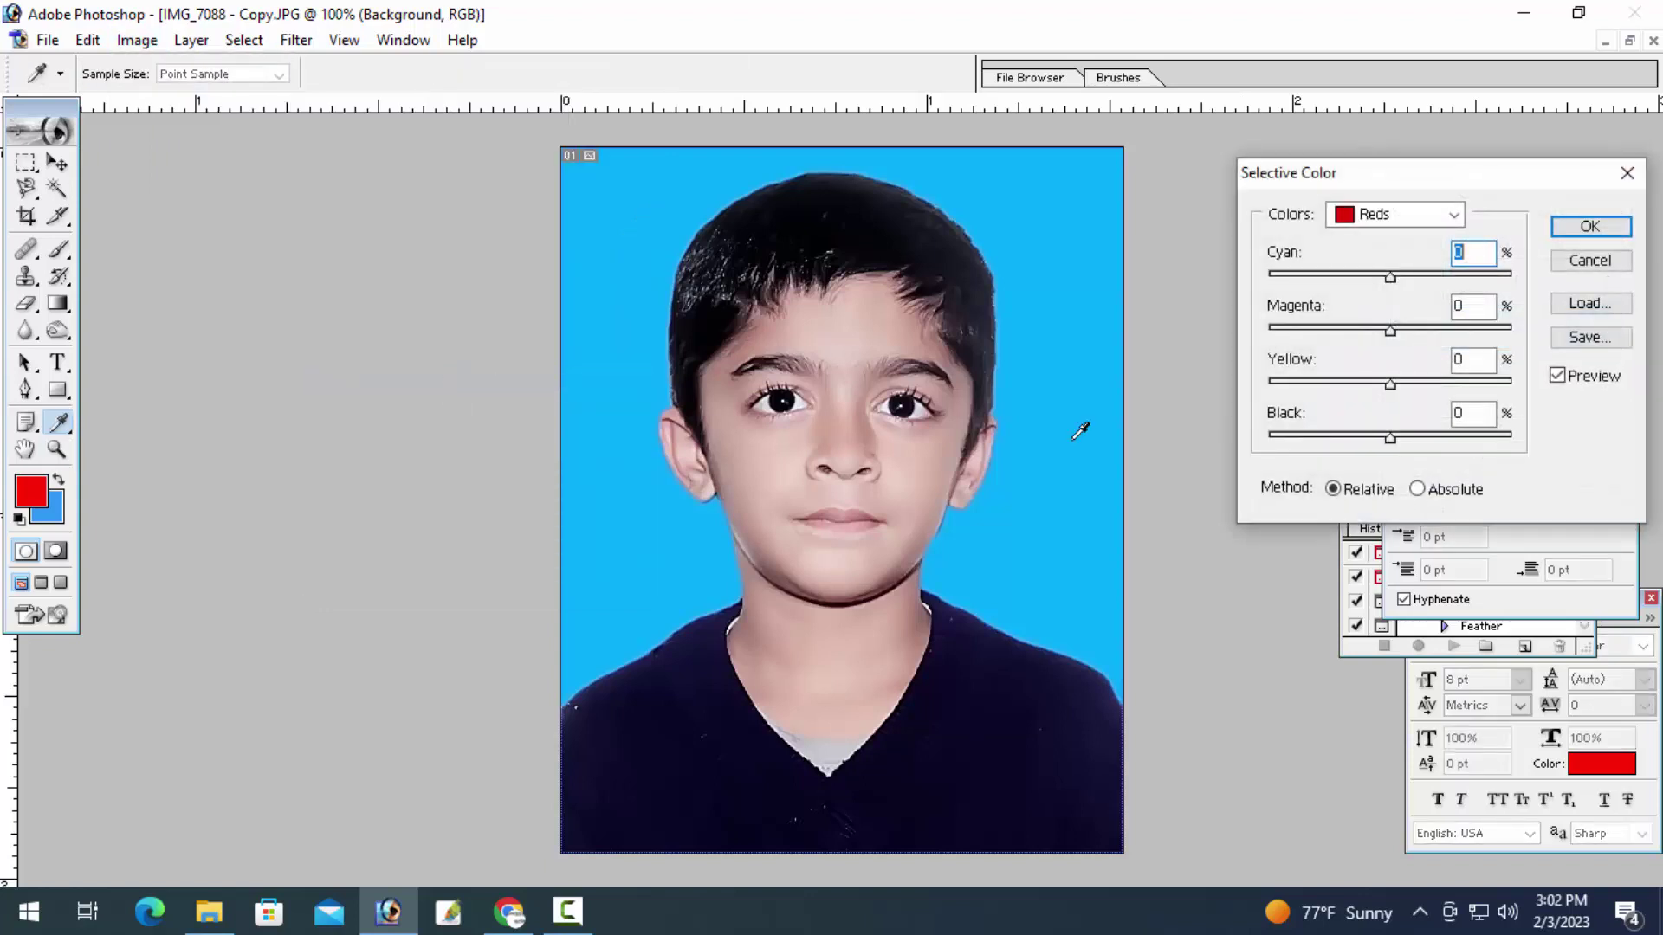
pyautogui.click(1394, 216)
pyautogui.click(1390, 249)
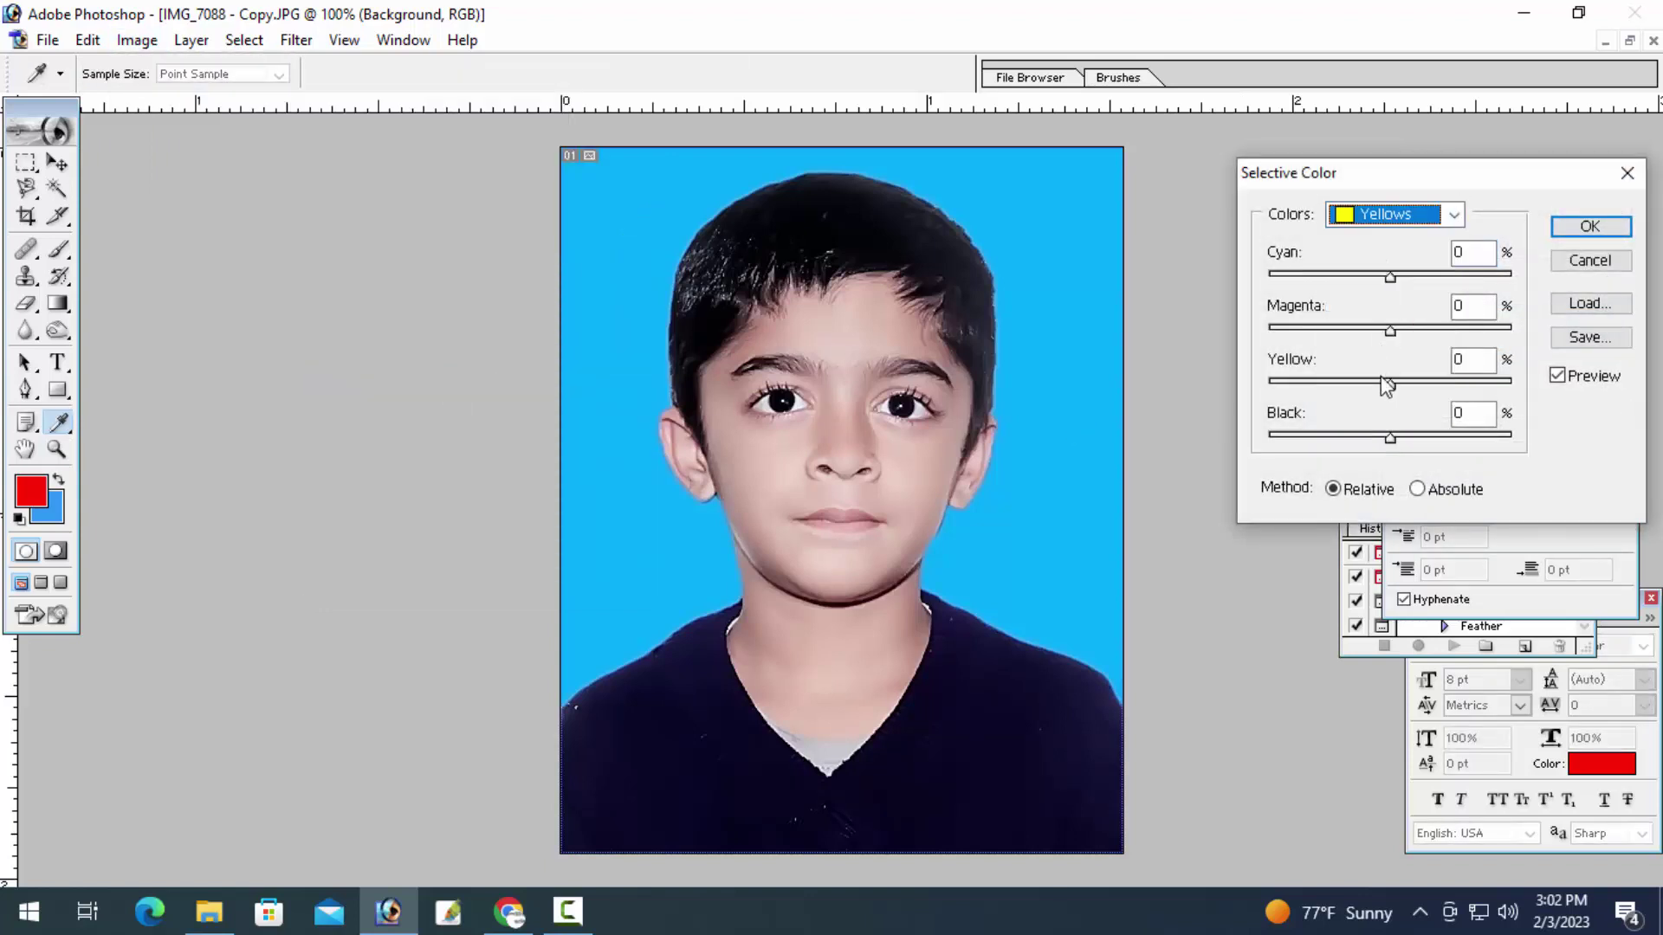
pyautogui.moveTo(1390, 381); pyautogui.dragTo(1341, 395)
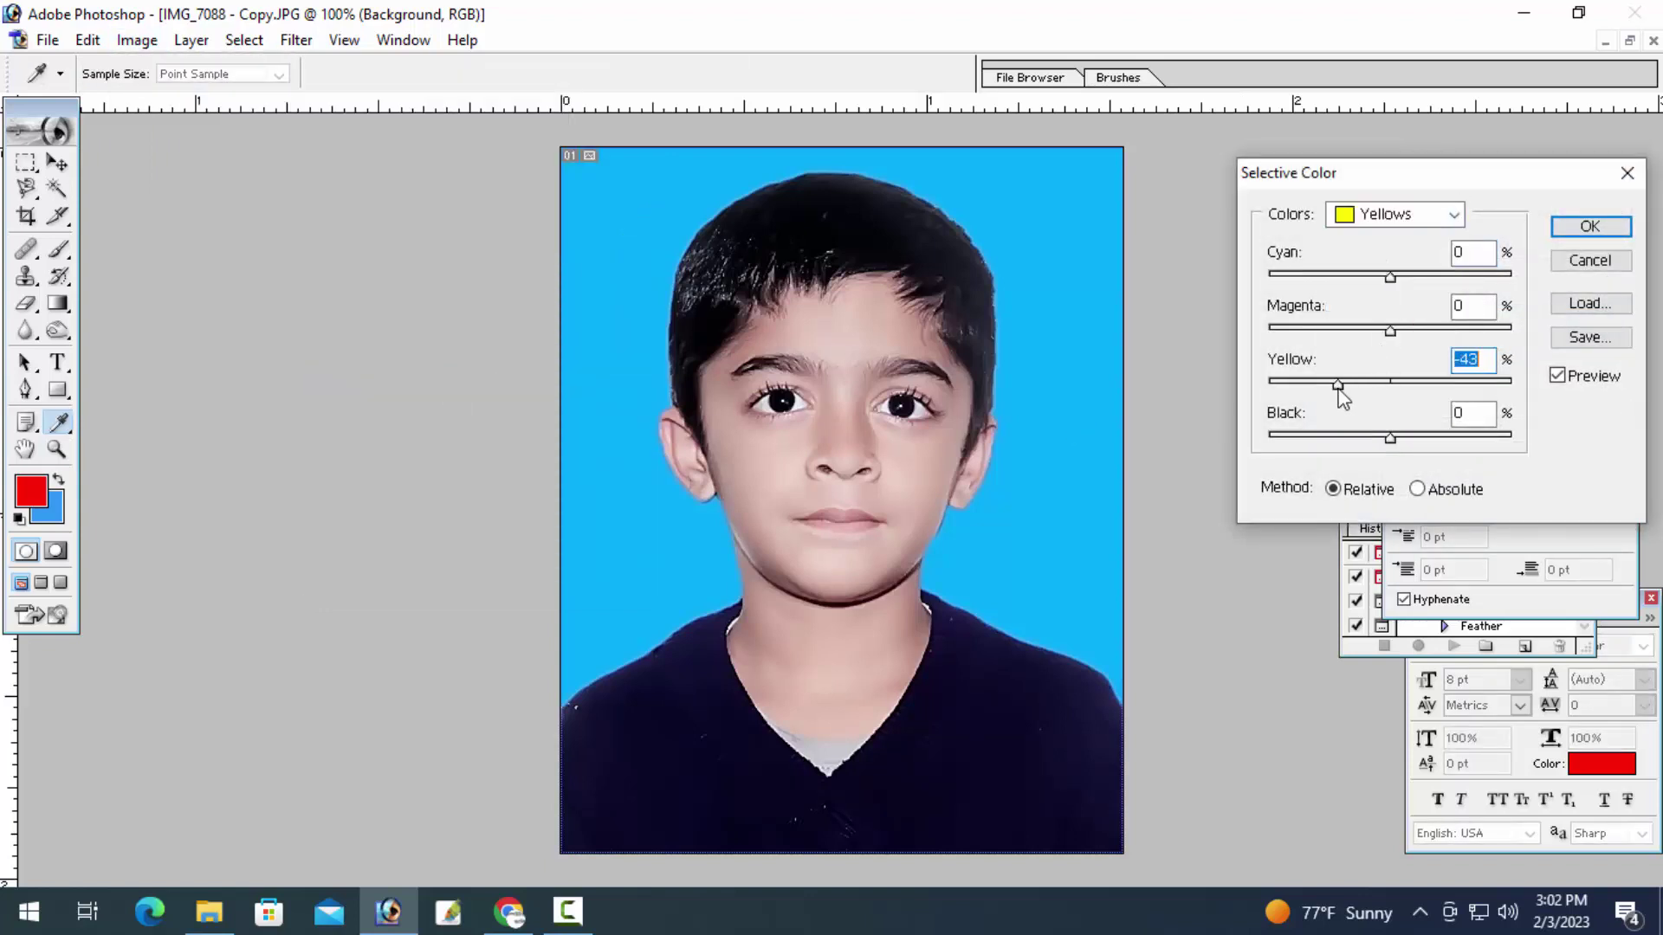
pyautogui.press('Return')
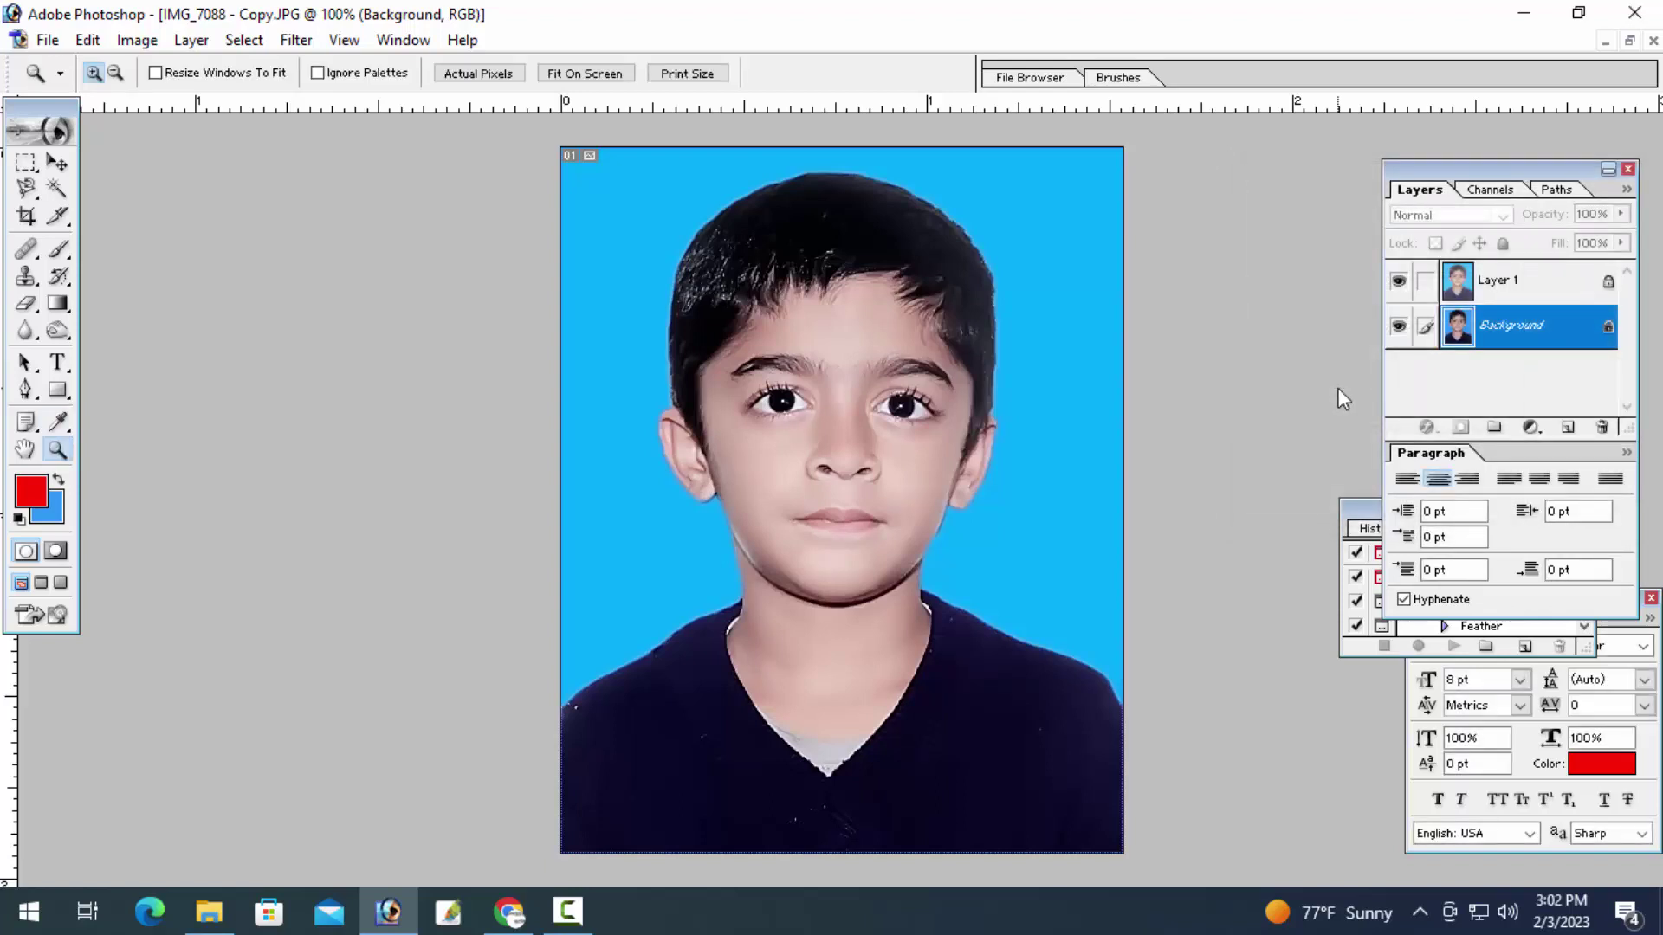
# Flatten the image into one Background layer and save it as a JPEG at quality 12
pyautogui.hotkey('ctrl', 'shift', 'e')
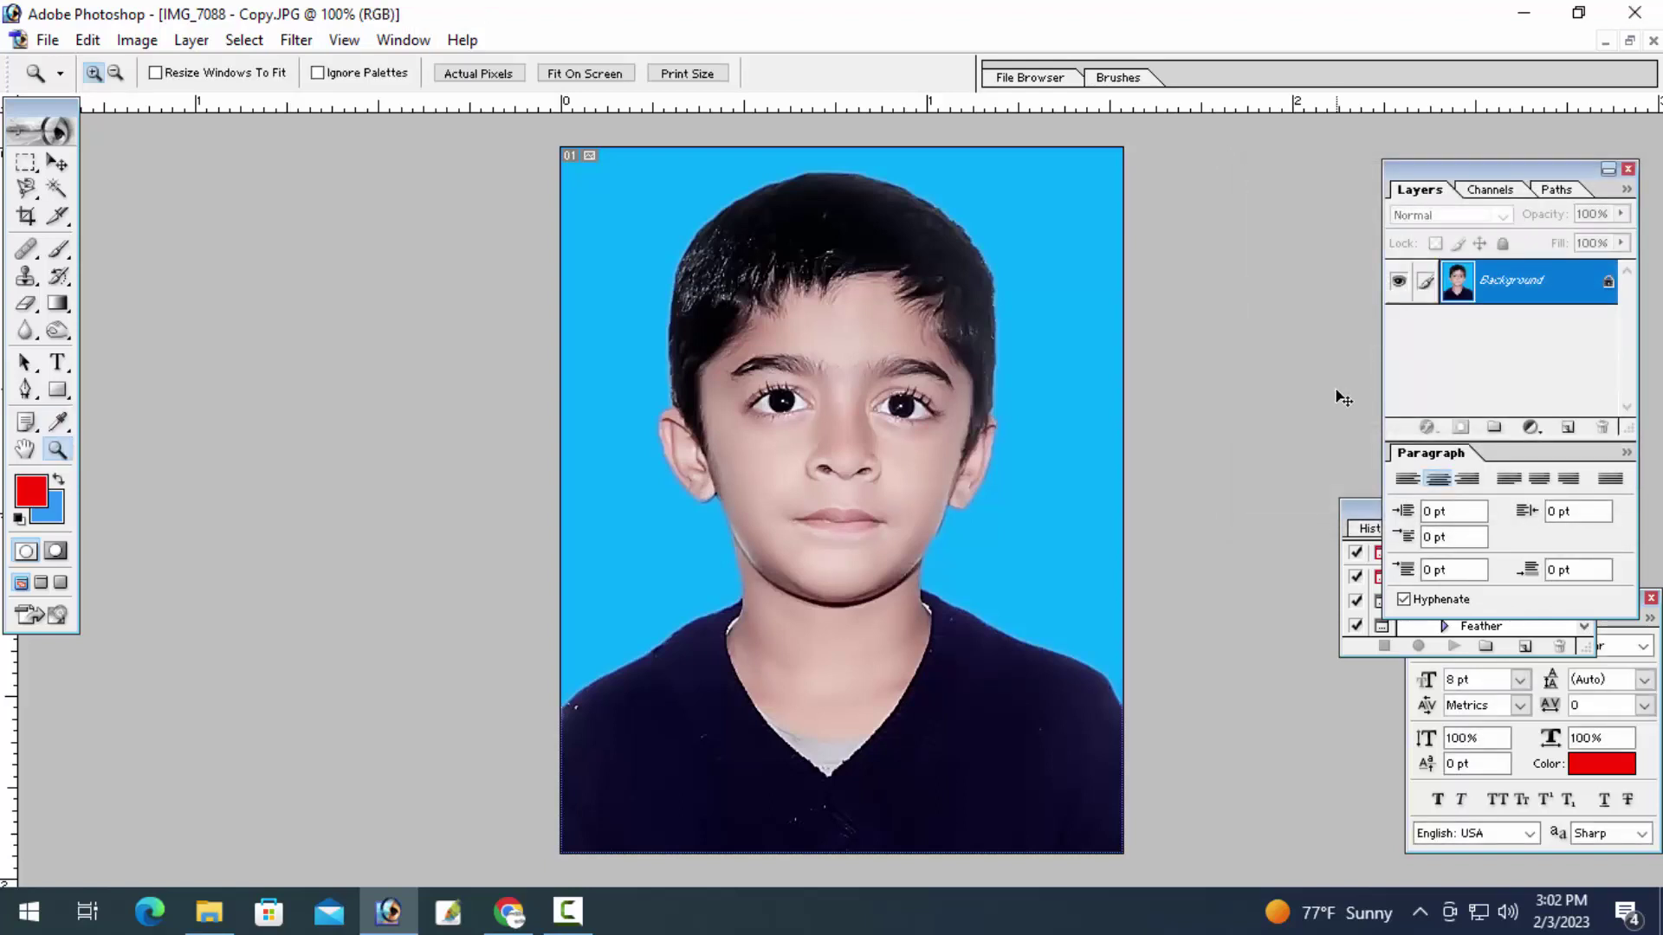
pyautogui.hotkey('ctrl', 's')
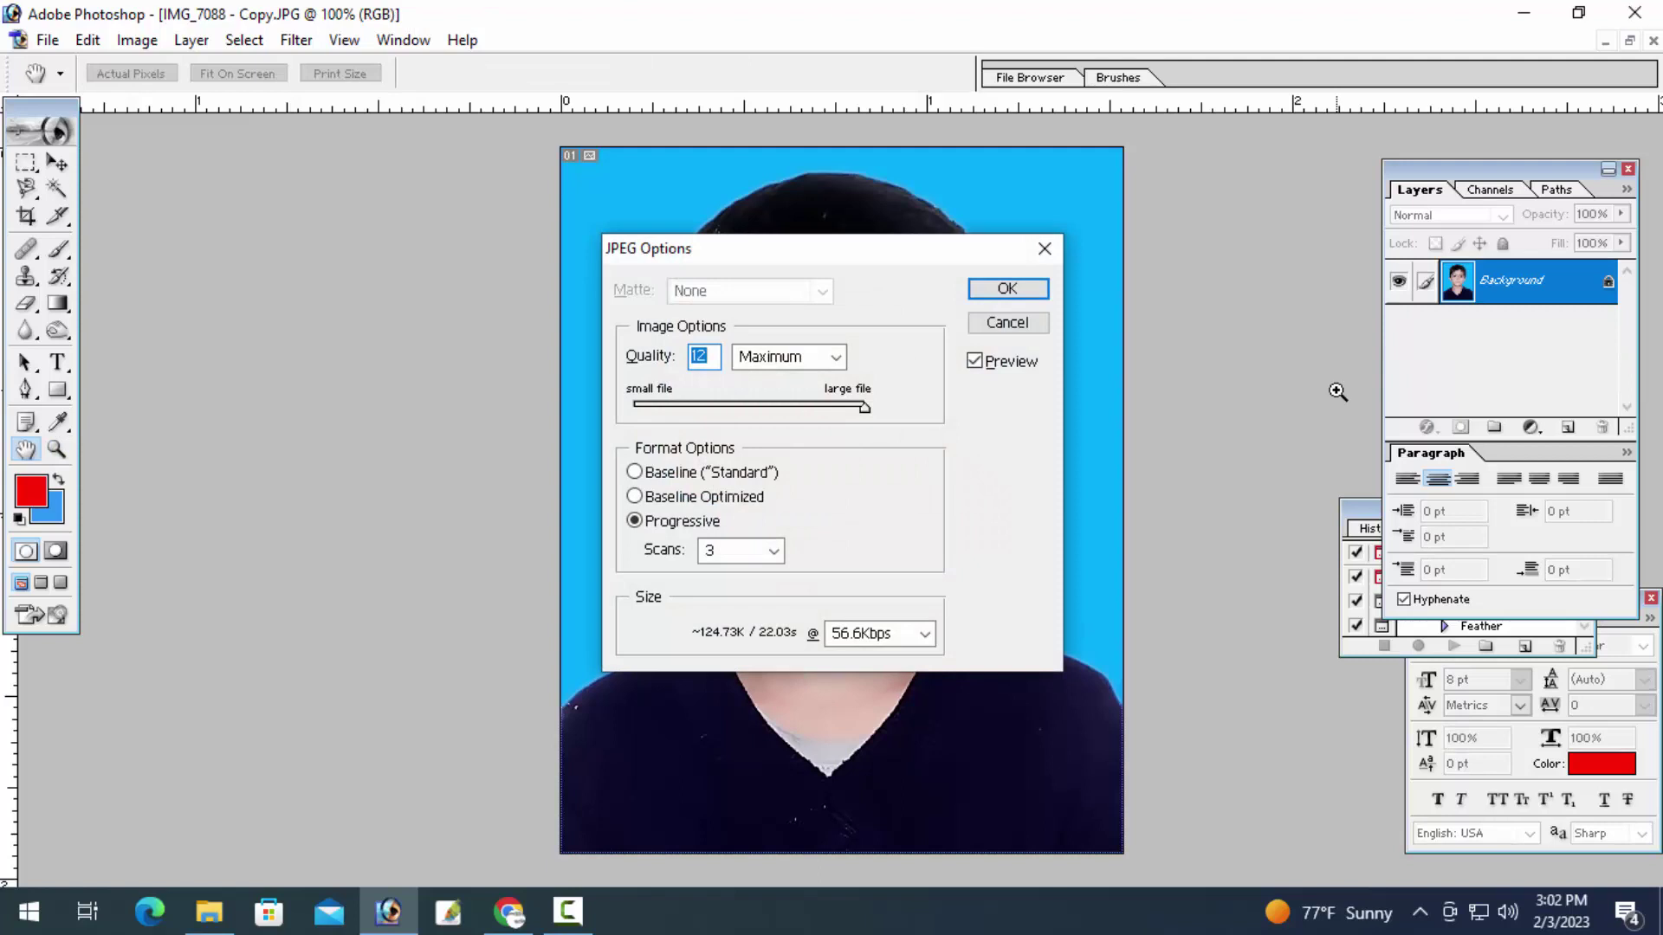
pyautogui.press('Return')
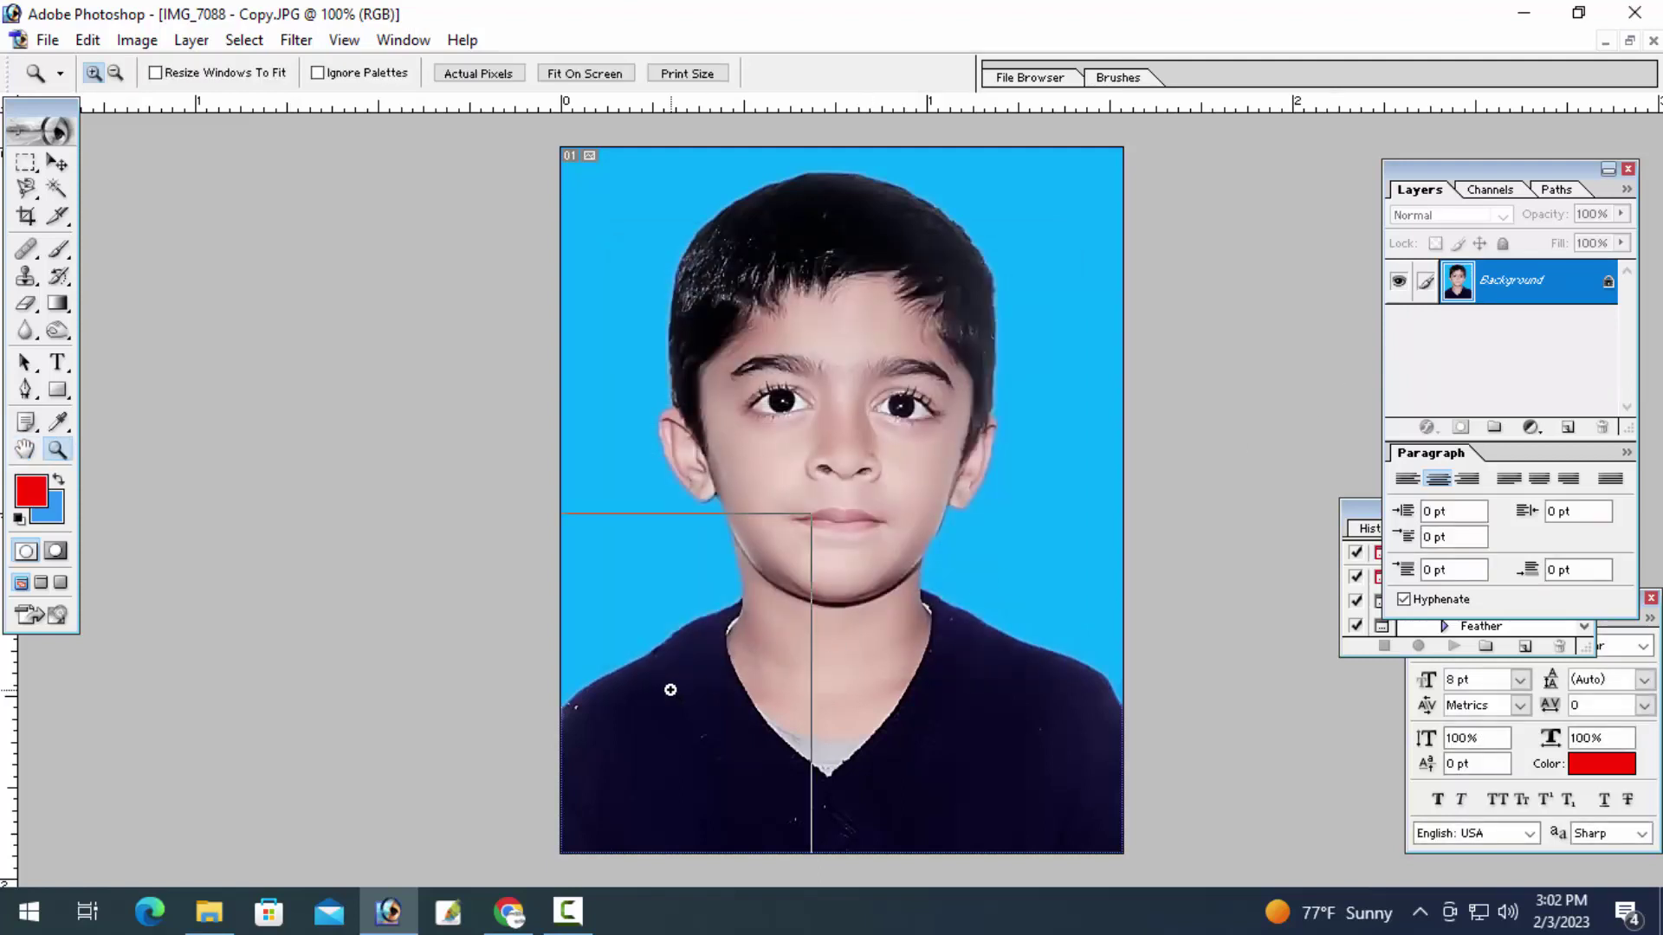
pyautogui.click(668, 687)
# Zoom into the shoulder with panels hidden and clone over the speck at the shoulder edge
pyautogui.click(731, 626)
pyautogui.moveTo(330, 477); pyautogui.dragTo(297, 564)
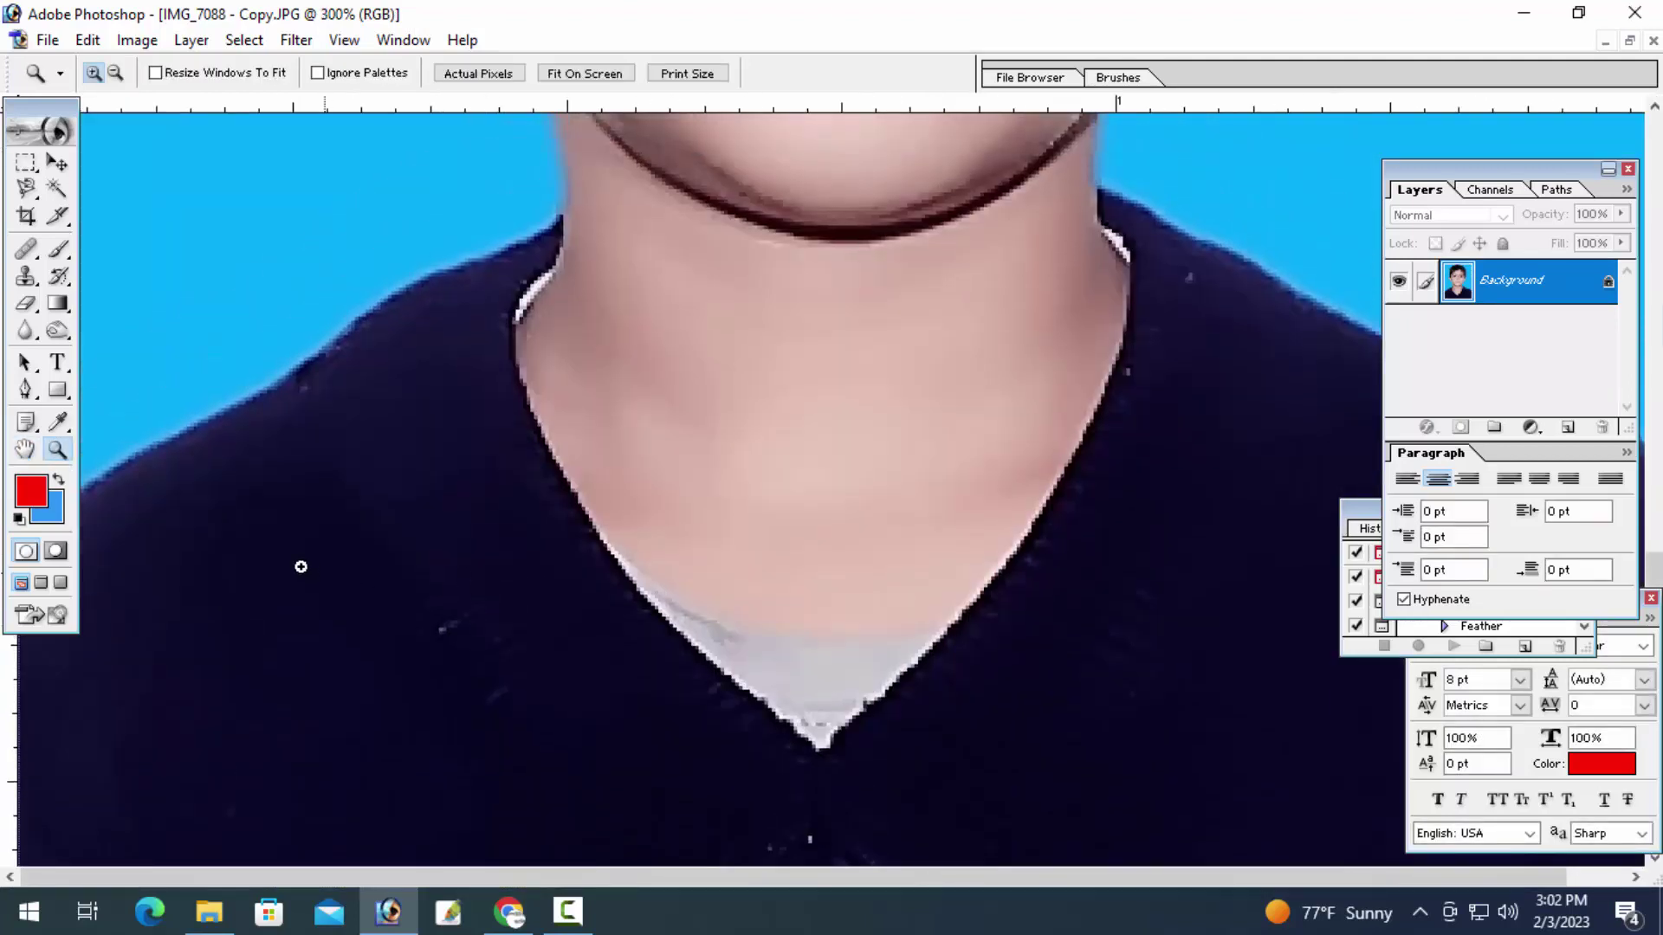
pyautogui.press('Tab')
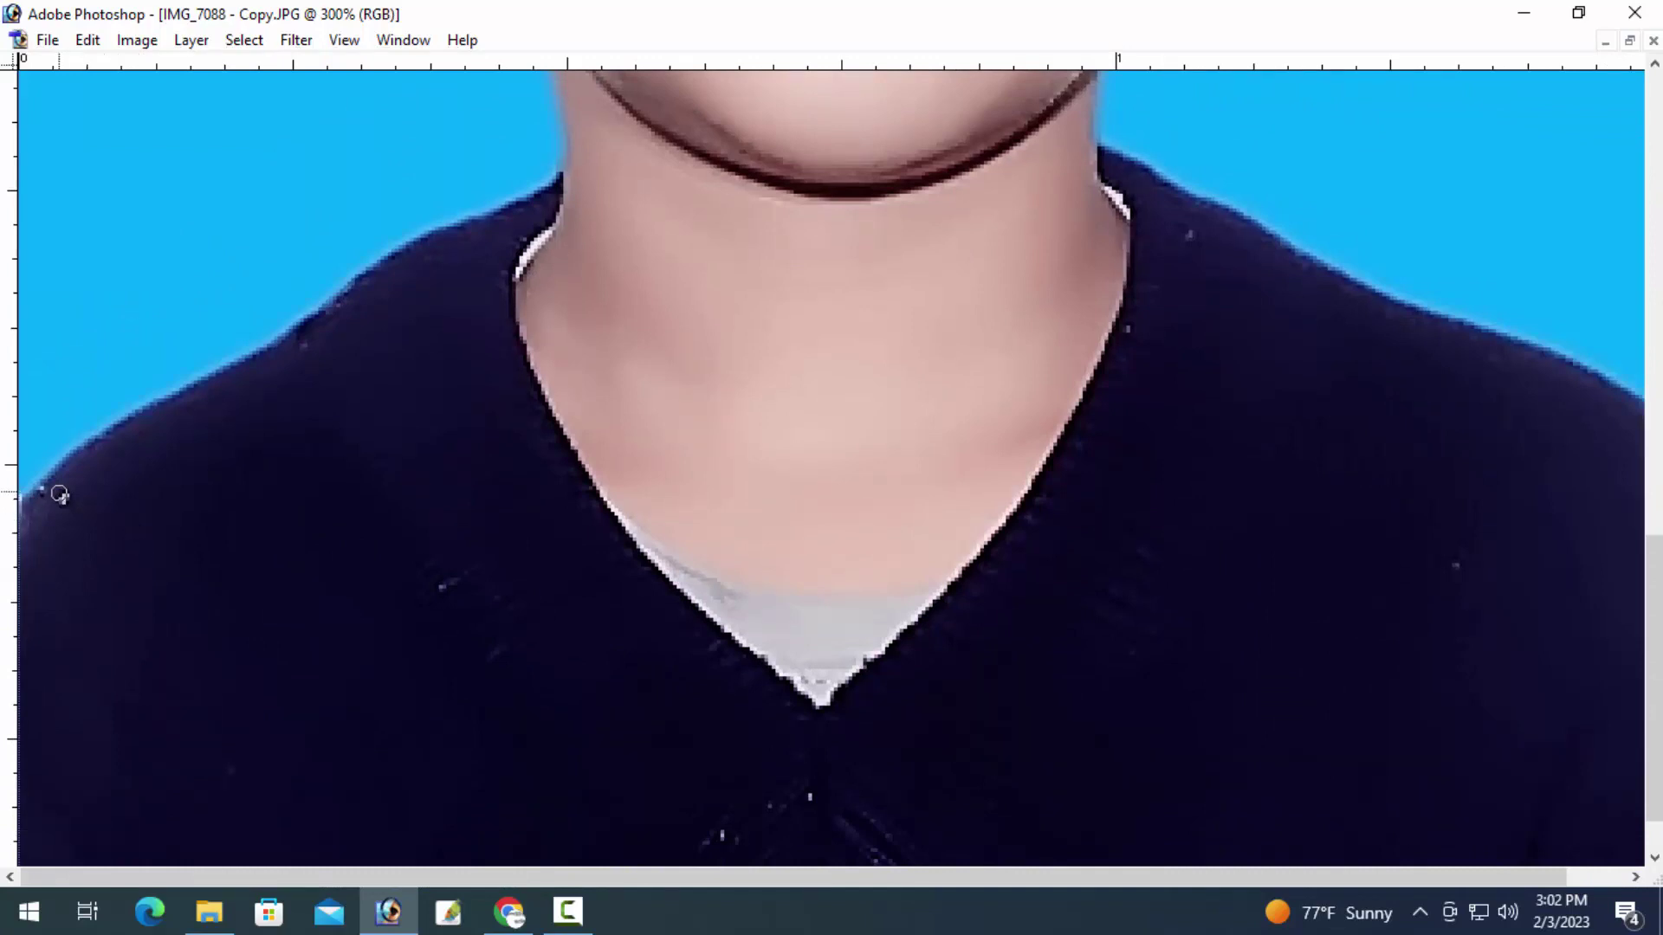
pyautogui.click(61, 499)
pyautogui.press('Tab')
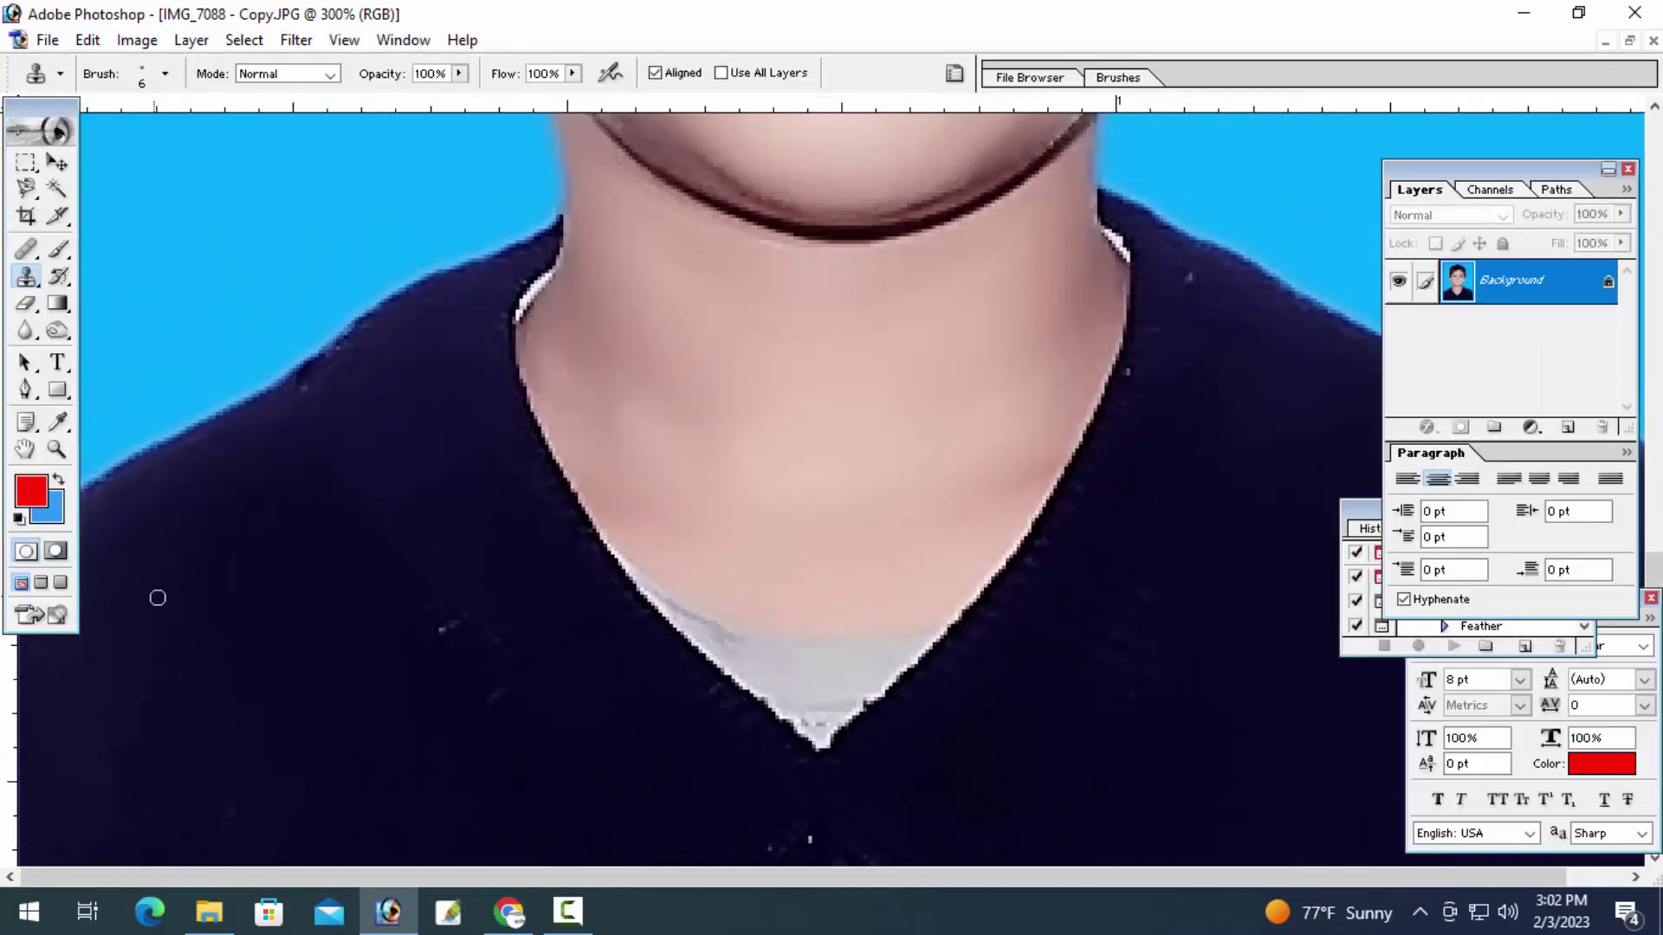
pyautogui.press('Tab')
pyautogui.moveTo(63, 501); pyautogui.dragTo(73, 501)
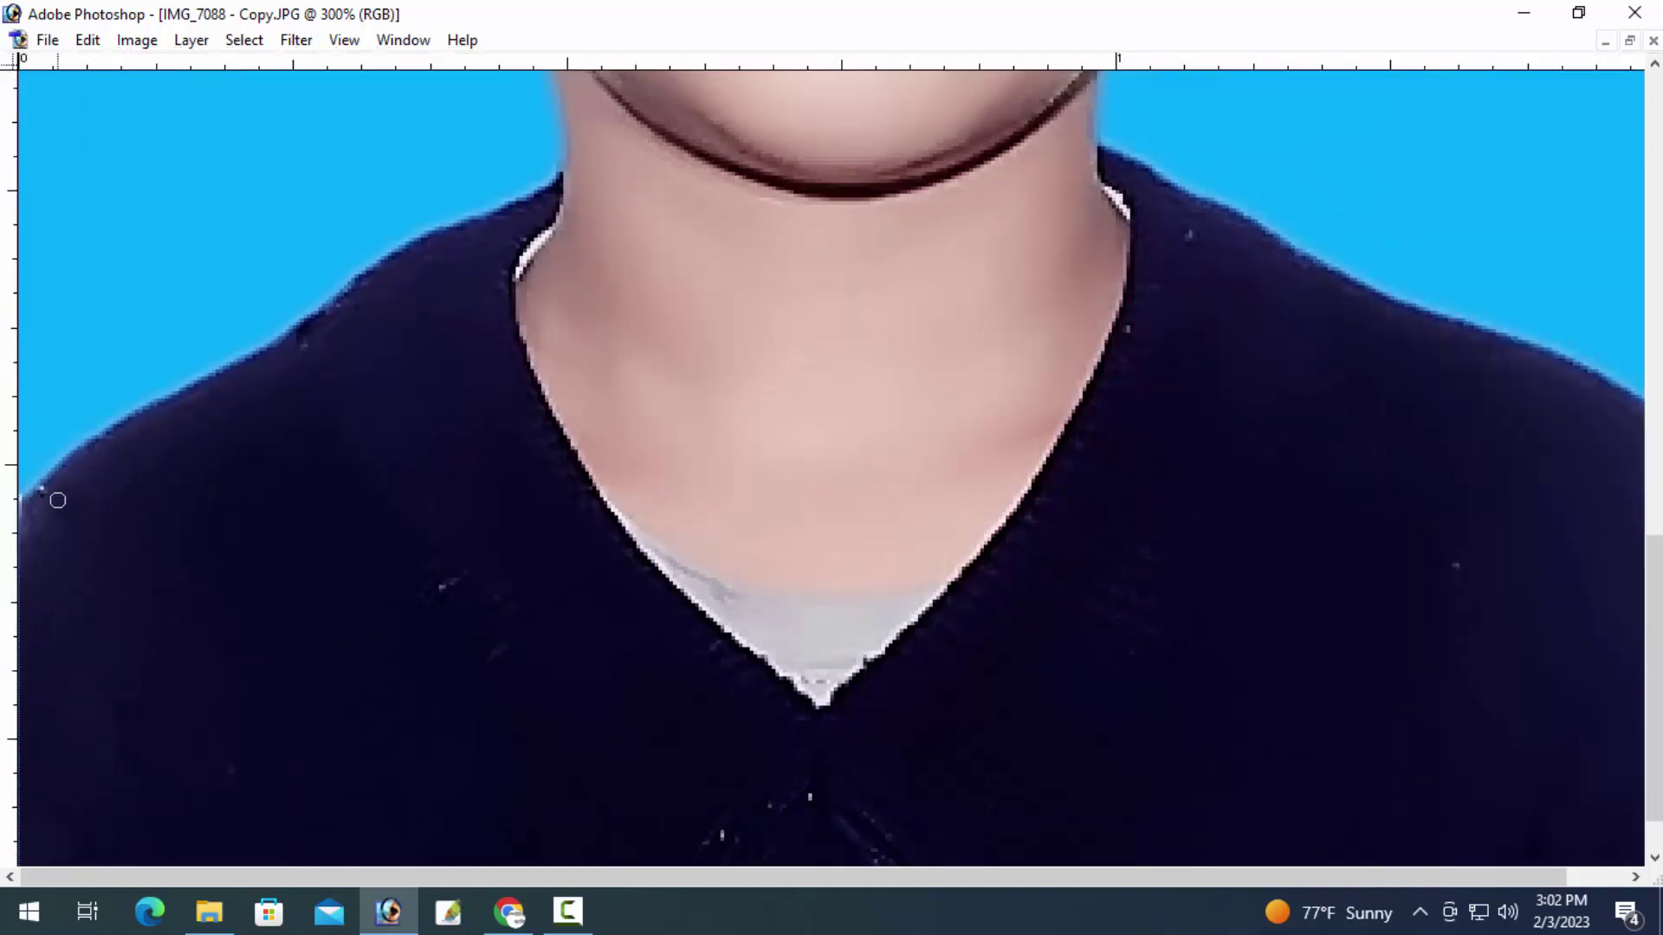
# Clone sweater texture over the remaining light specks on the dark sweater
pyautogui.scroll(-2, 655, 571)
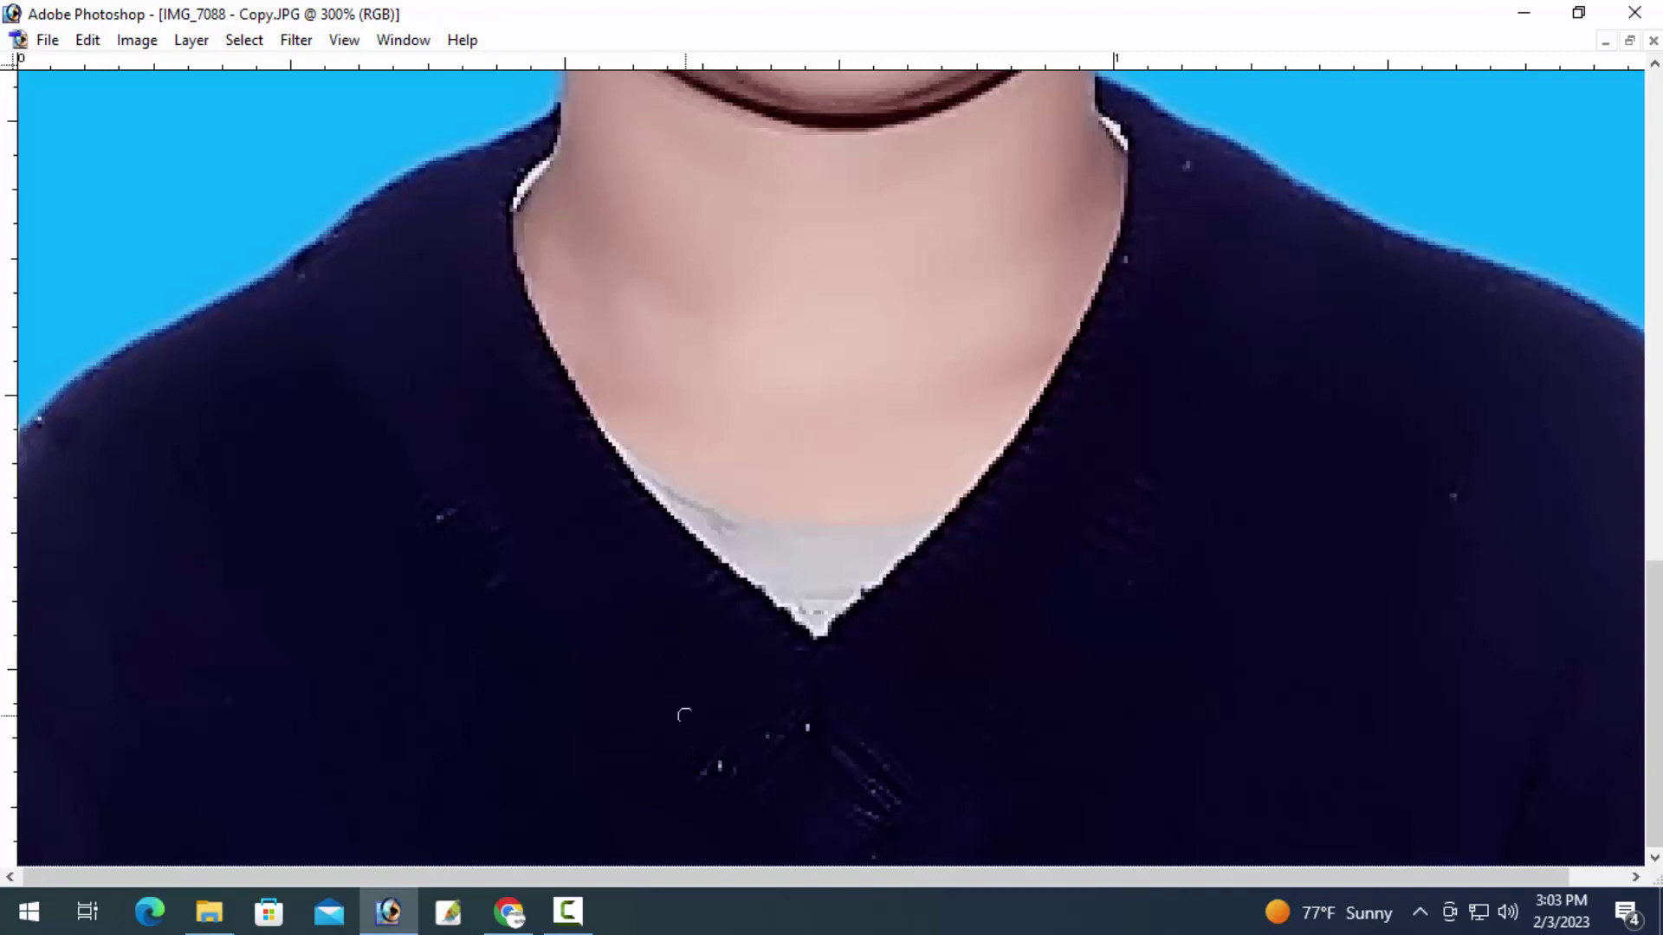
pyautogui.click(715, 772)
pyautogui.click(808, 731)
pyautogui.scroll(1, 557, 610)
pyautogui.click(504, 637)
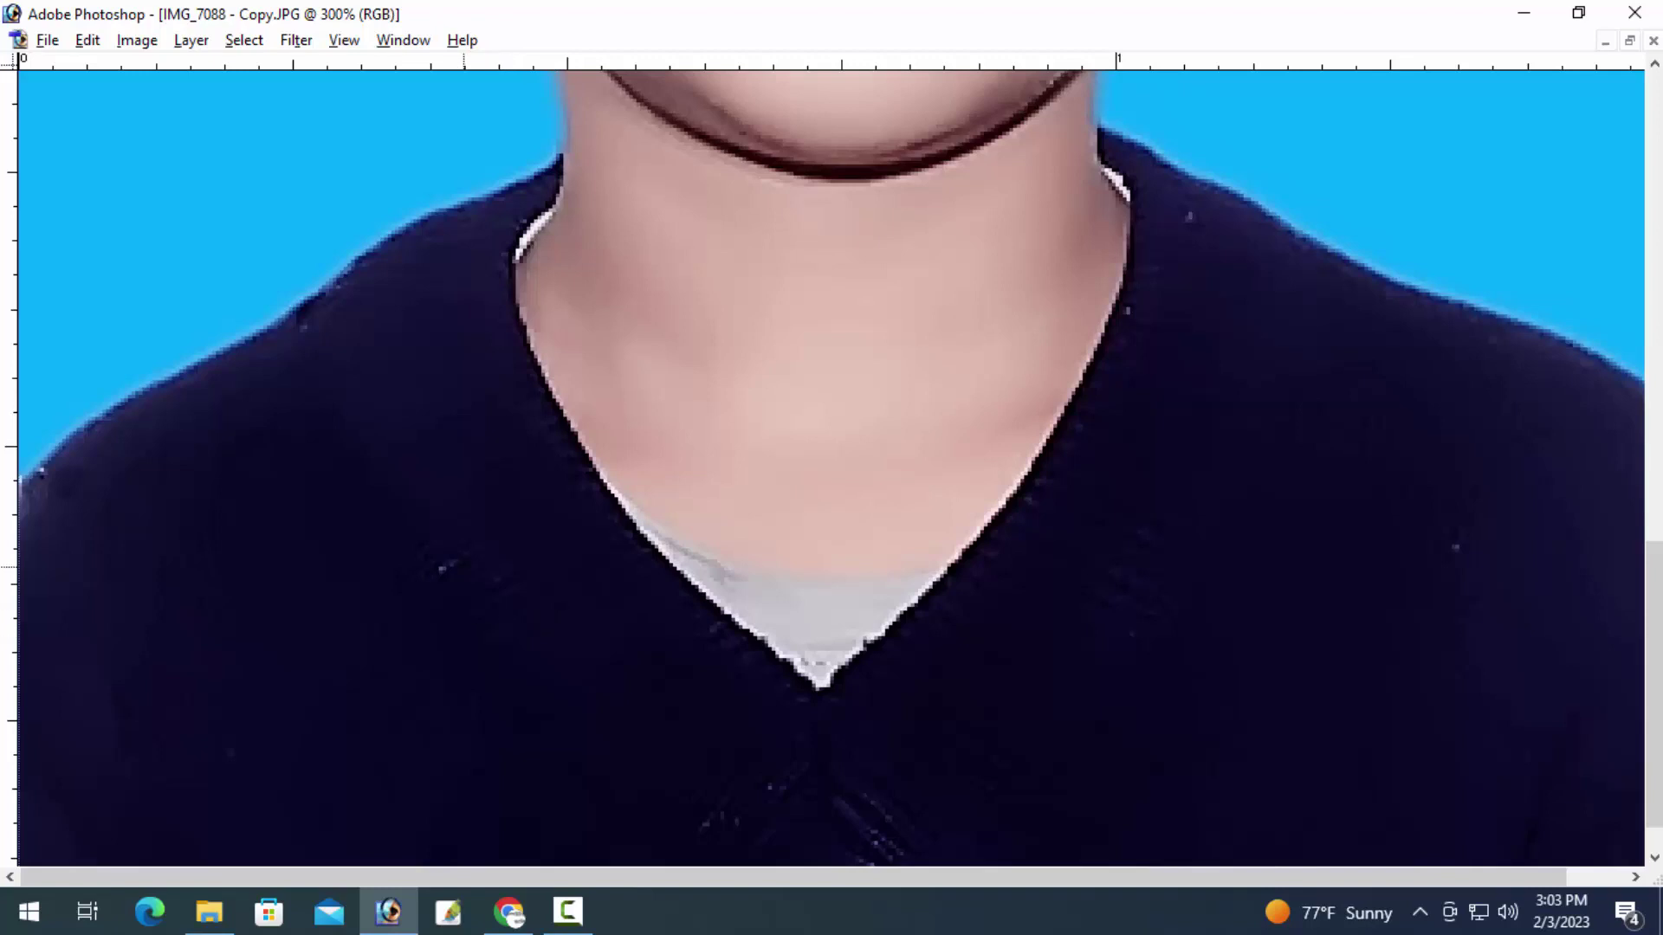
pyautogui.click(444, 568)
# Zoom out to the whole portrait and bring back the panels
pyautogui.keyDown('ctrl'); pyautogui.keyDown('alt'); pyautogui.click(655, 546); pyautogui.keyUp('alt'); pyautogui.keyUp('ctrl')
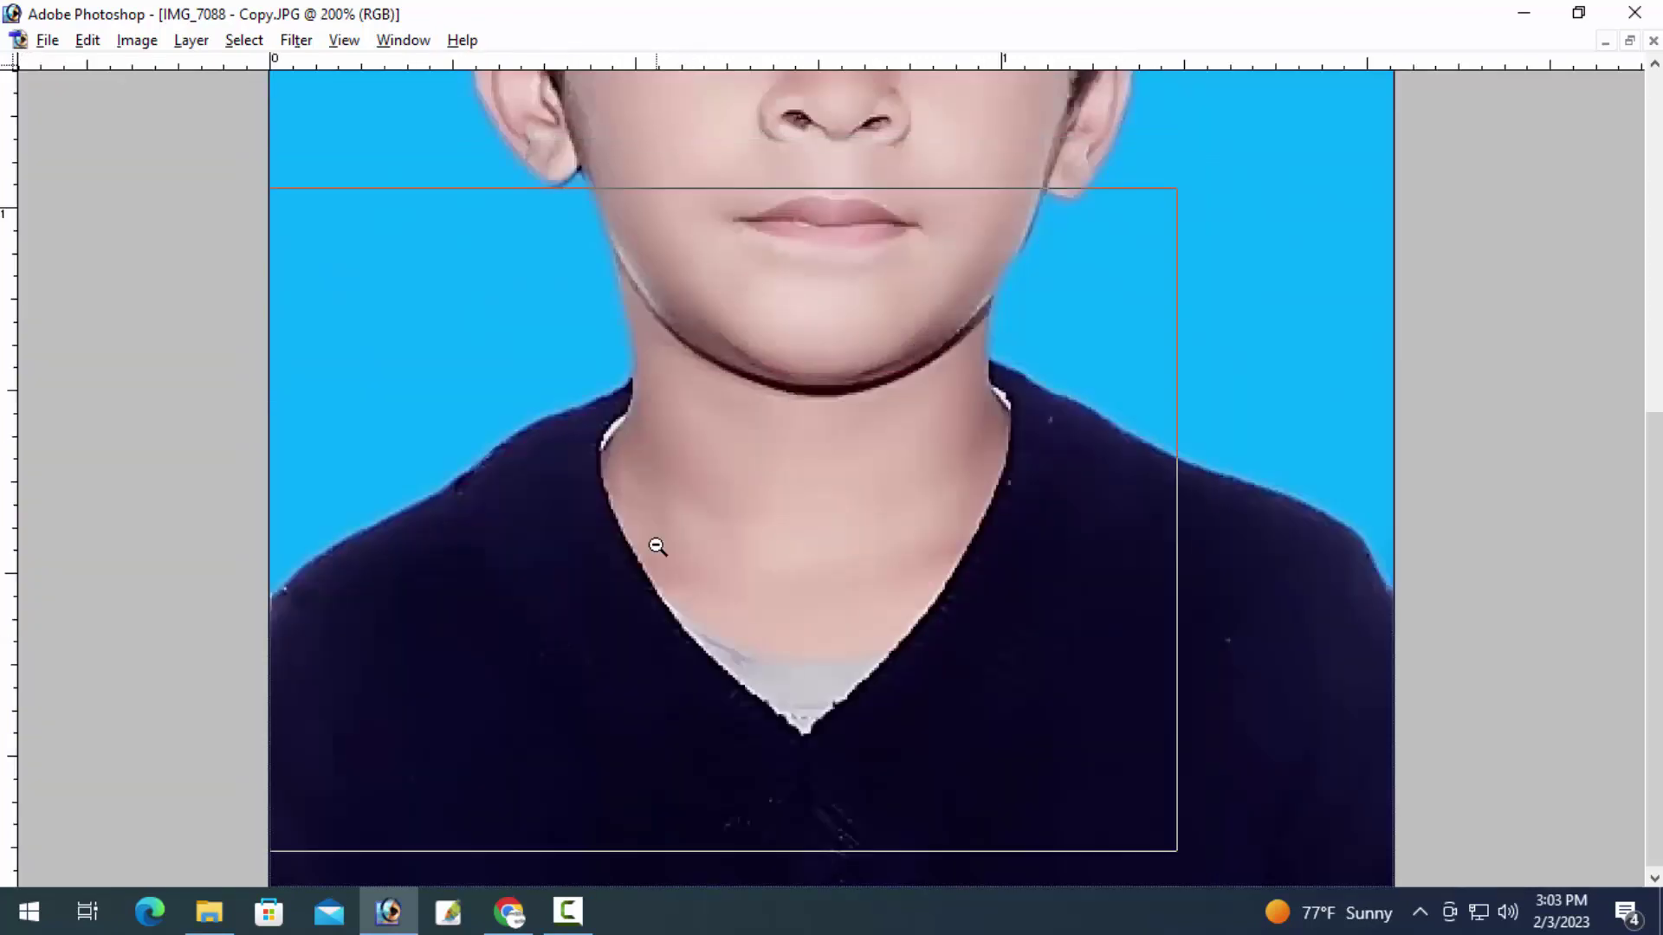
pyautogui.keyDown('ctrl'); pyautogui.keyDown('alt'); pyautogui.click(657, 547); pyautogui.keyUp('alt'); pyautogui.keyUp('ctrl')
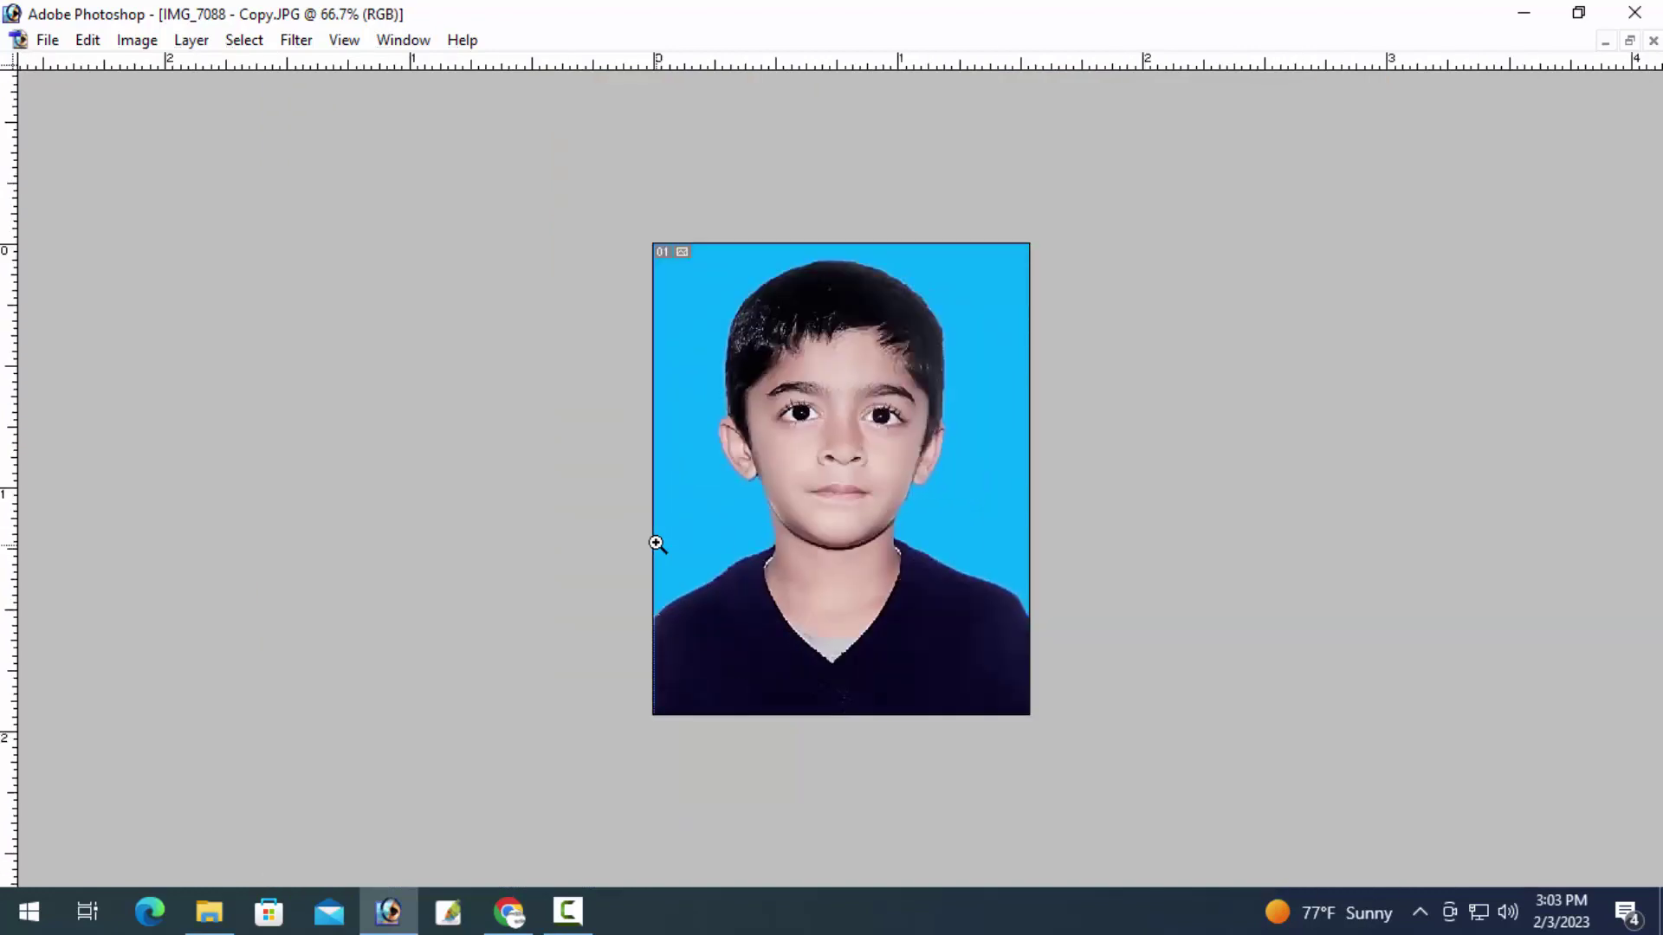
pyautogui.press('Tab')
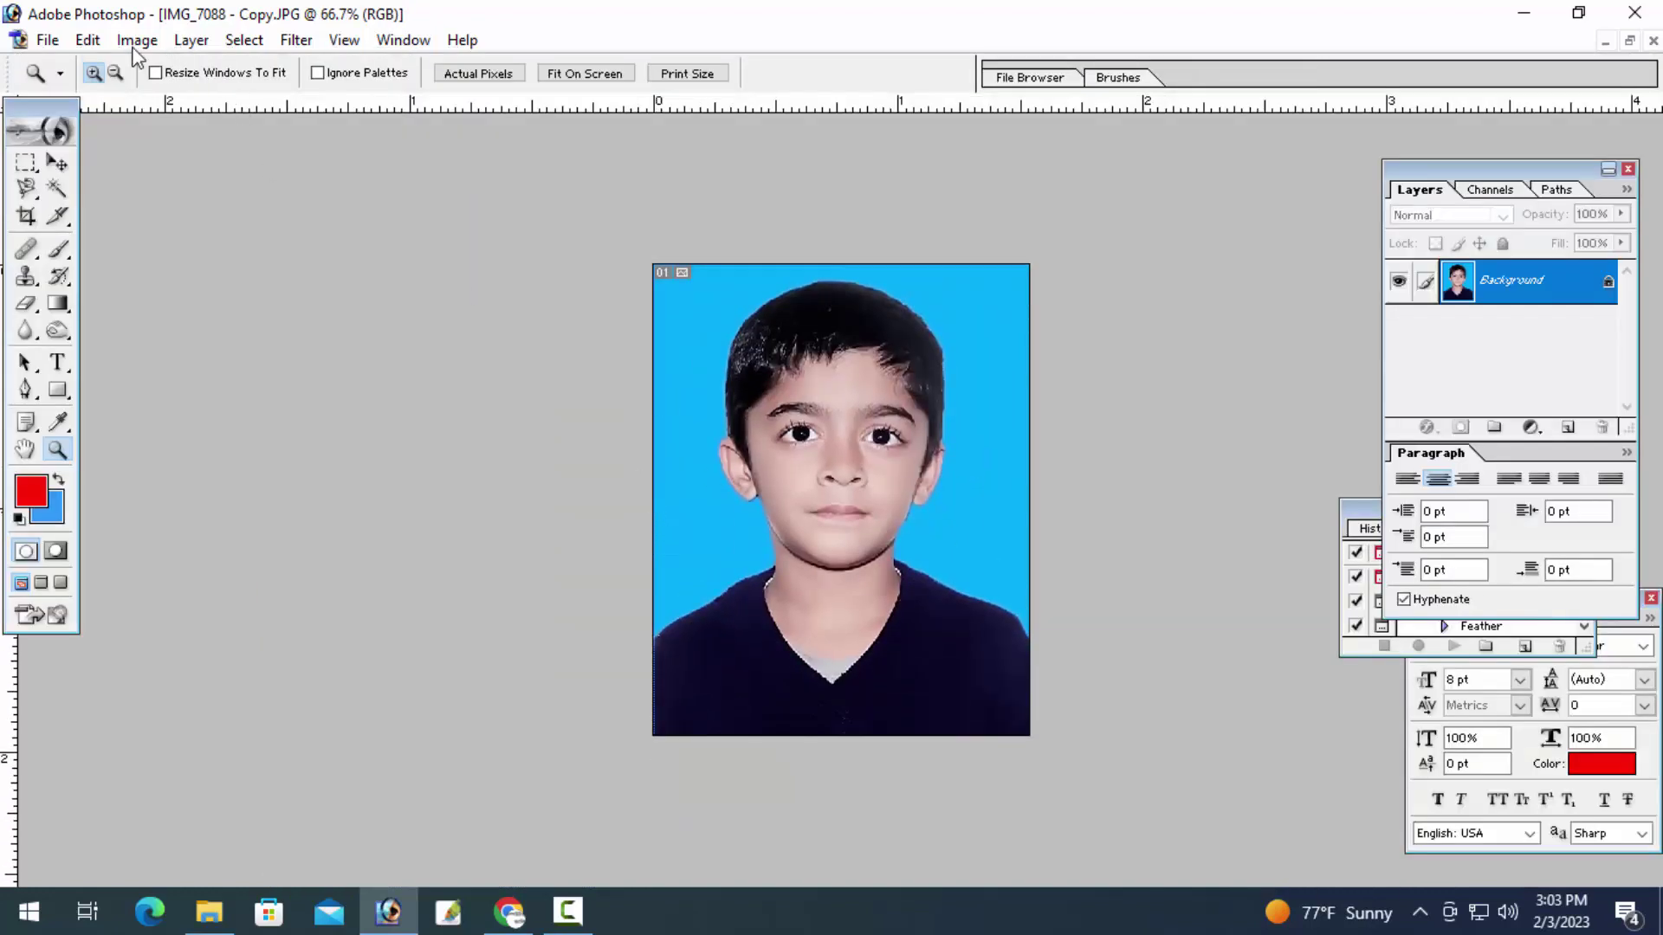
# Reduce Yellows to −37% with Selective Color, then return to the standard windowed view
pyautogui.click(137, 39)
pyautogui.click(386, 390)
pyautogui.click(1407, 216)
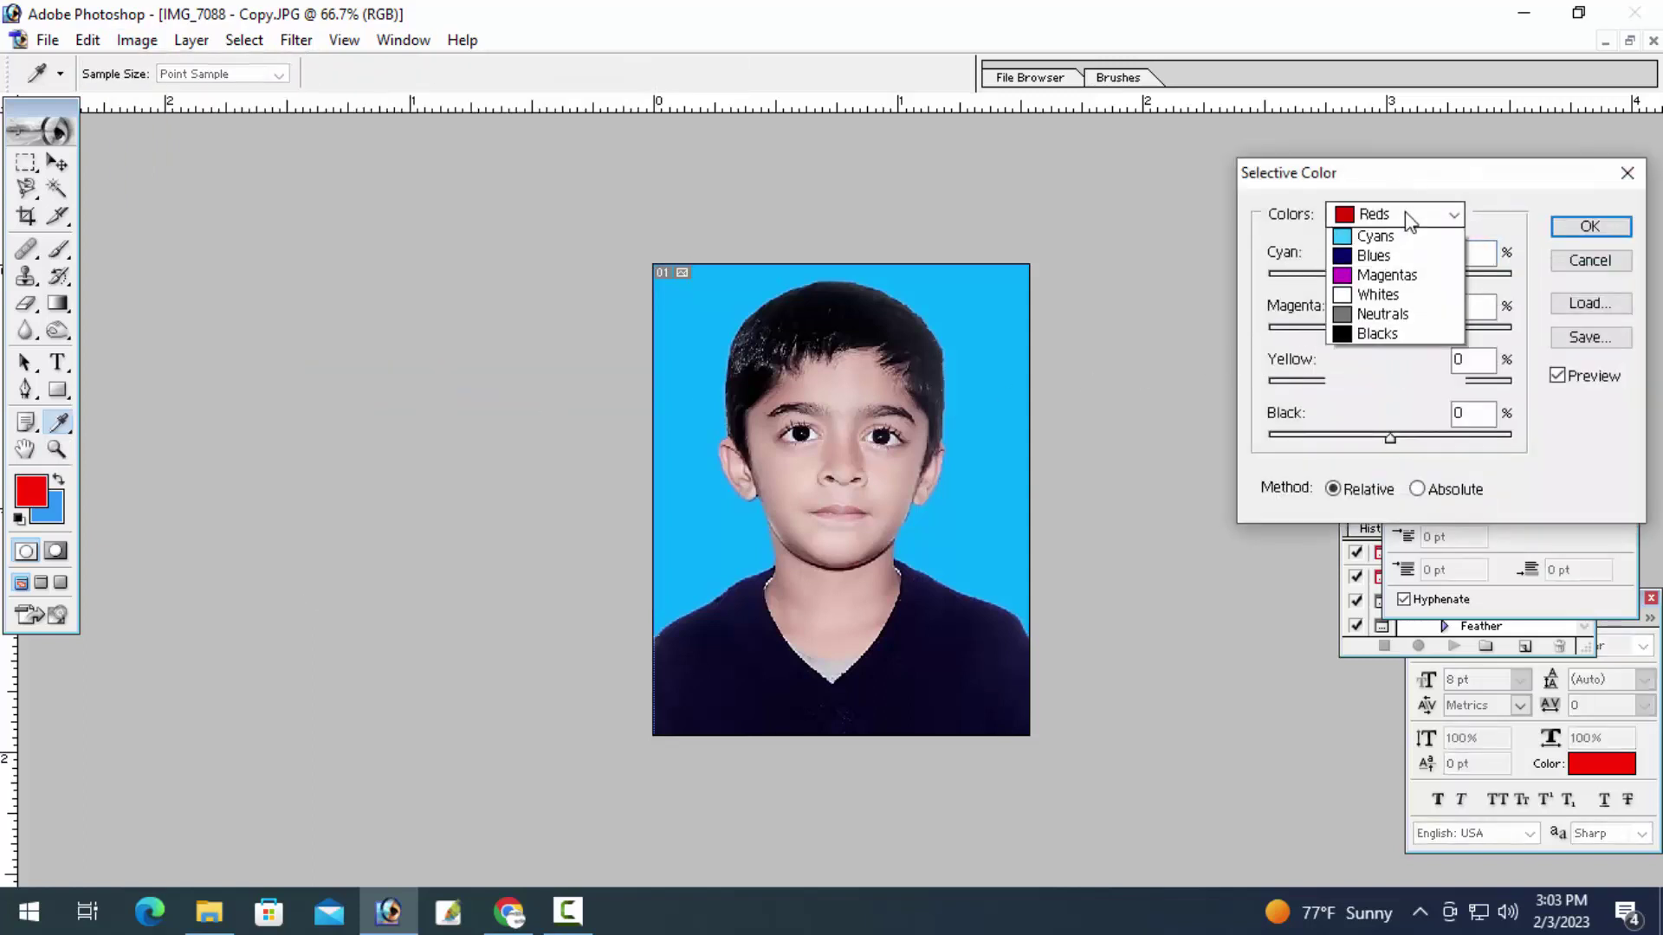
pyautogui.click(1385, 253)
pyautogui.moveTo(1389, 382); pyautogui.dragTo(1345, 386)
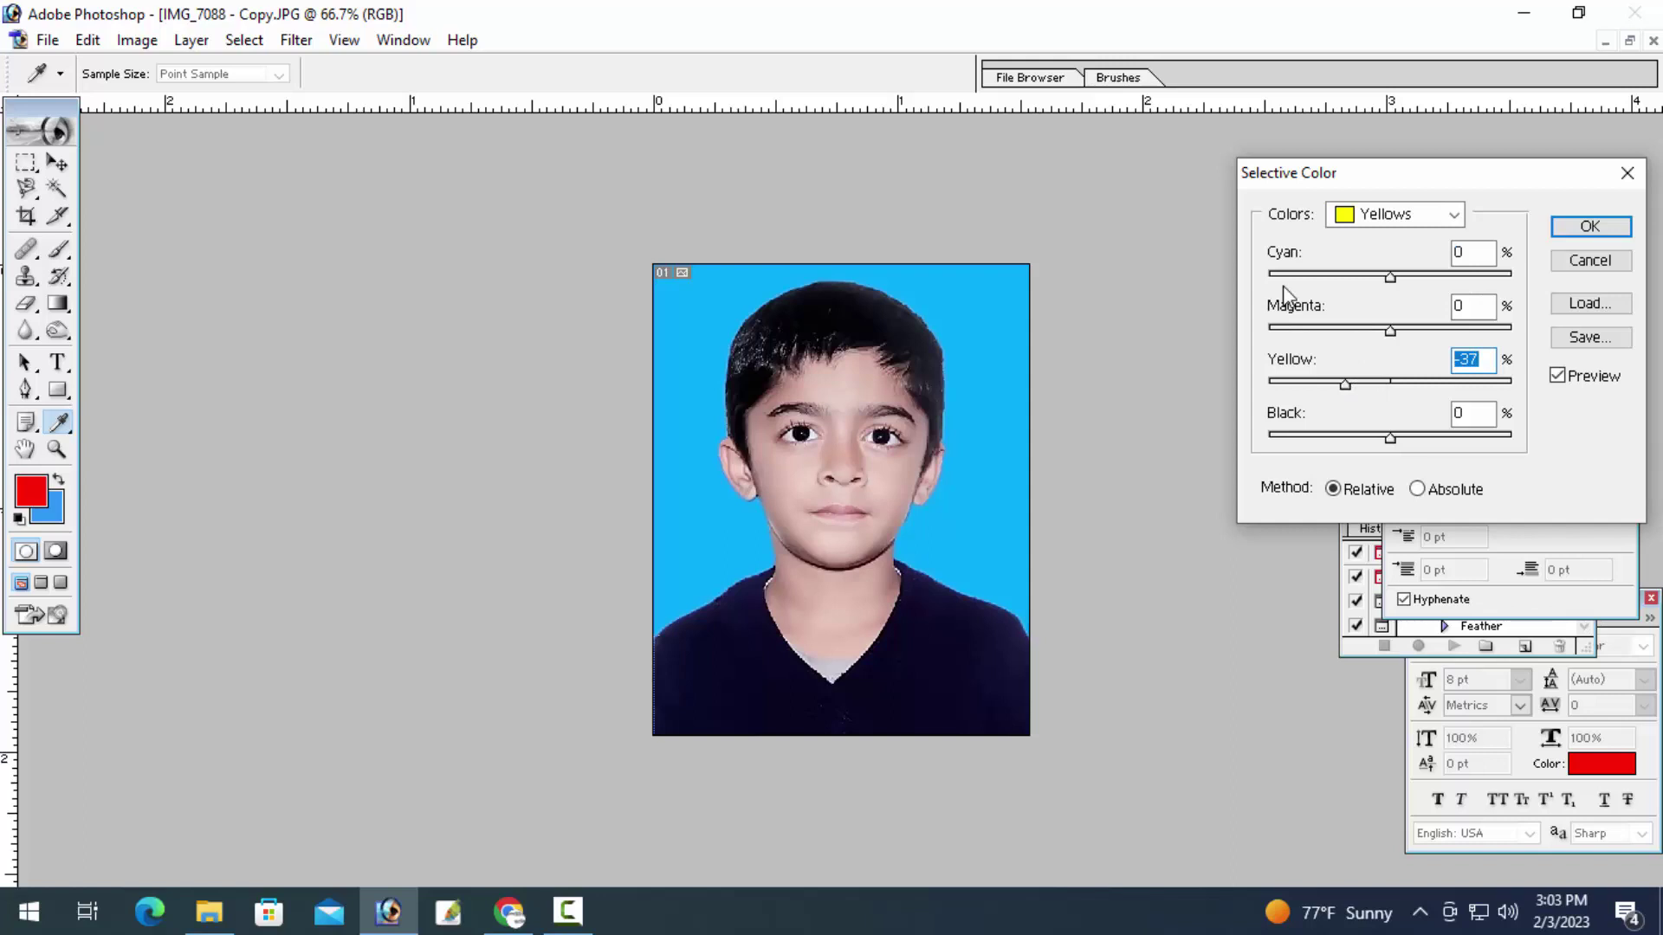
pyautogui.press('Return')
pyautogui.press('z')
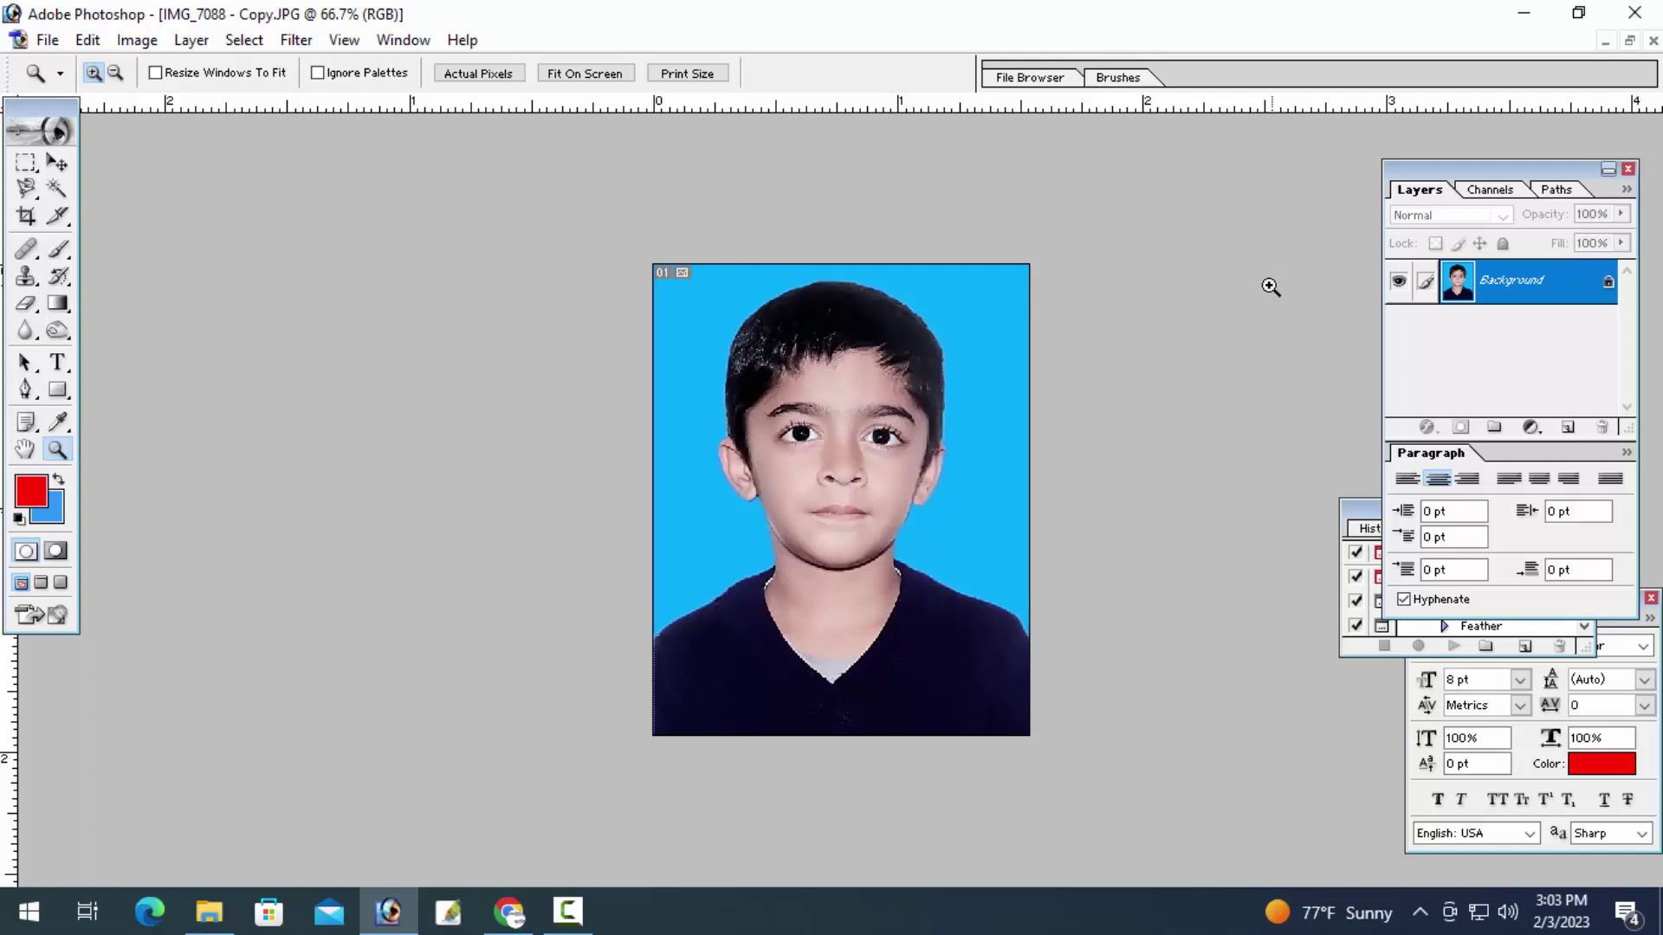
pyautogui.press('f')
pyautogui.press('f')
pyautogui.press('v')
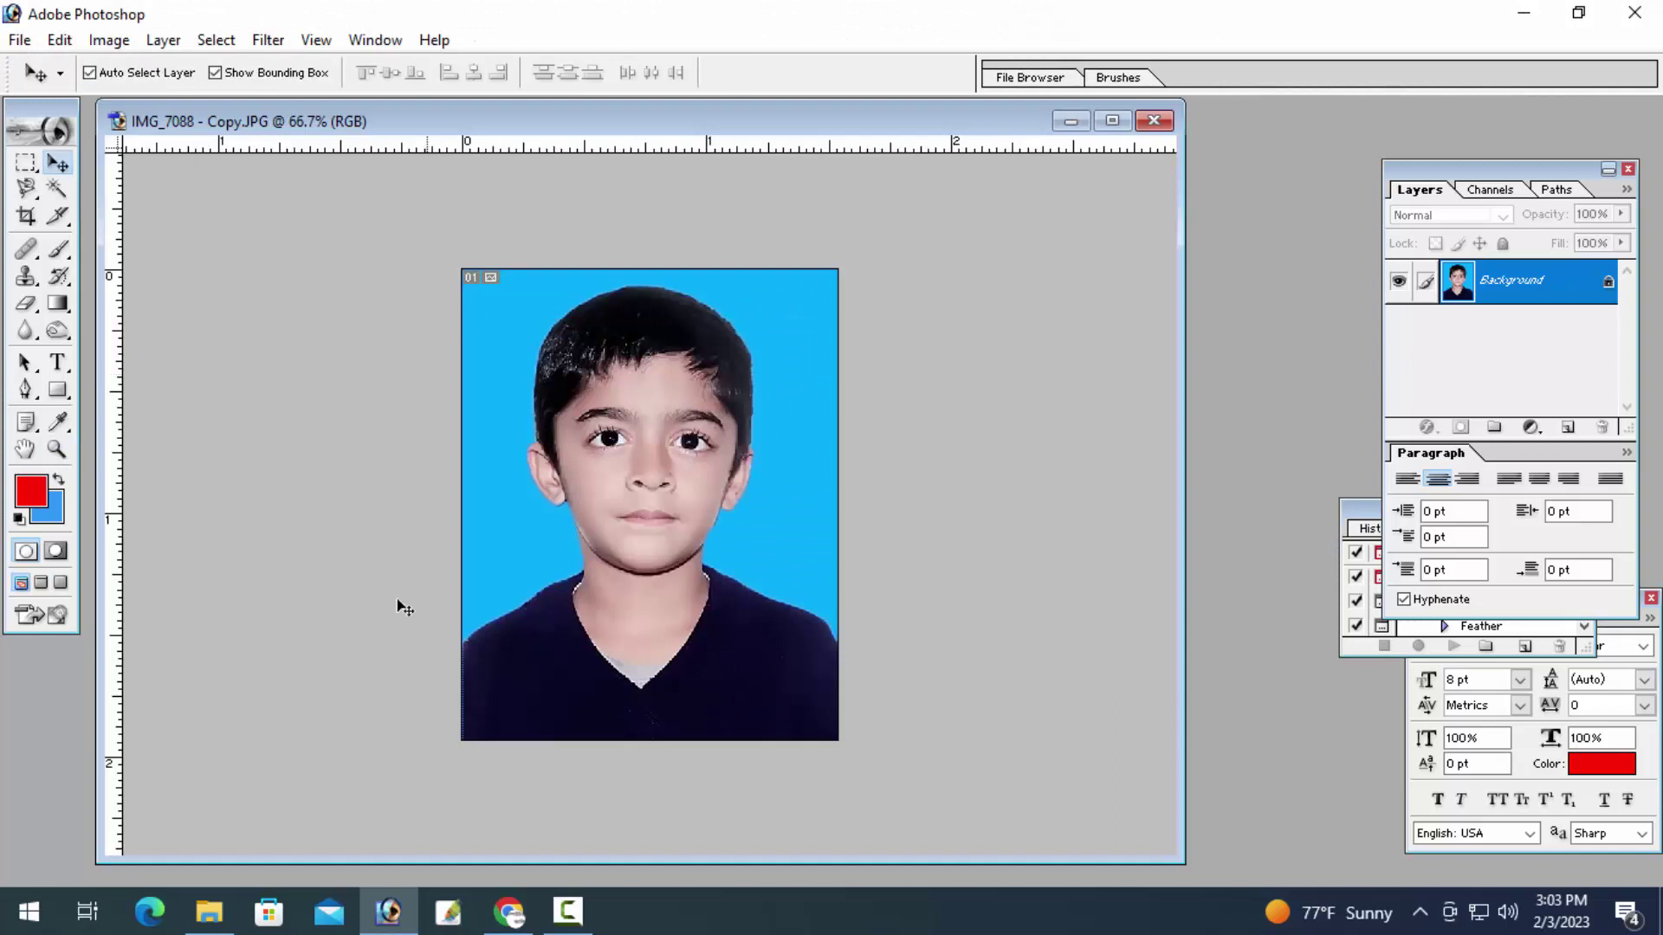